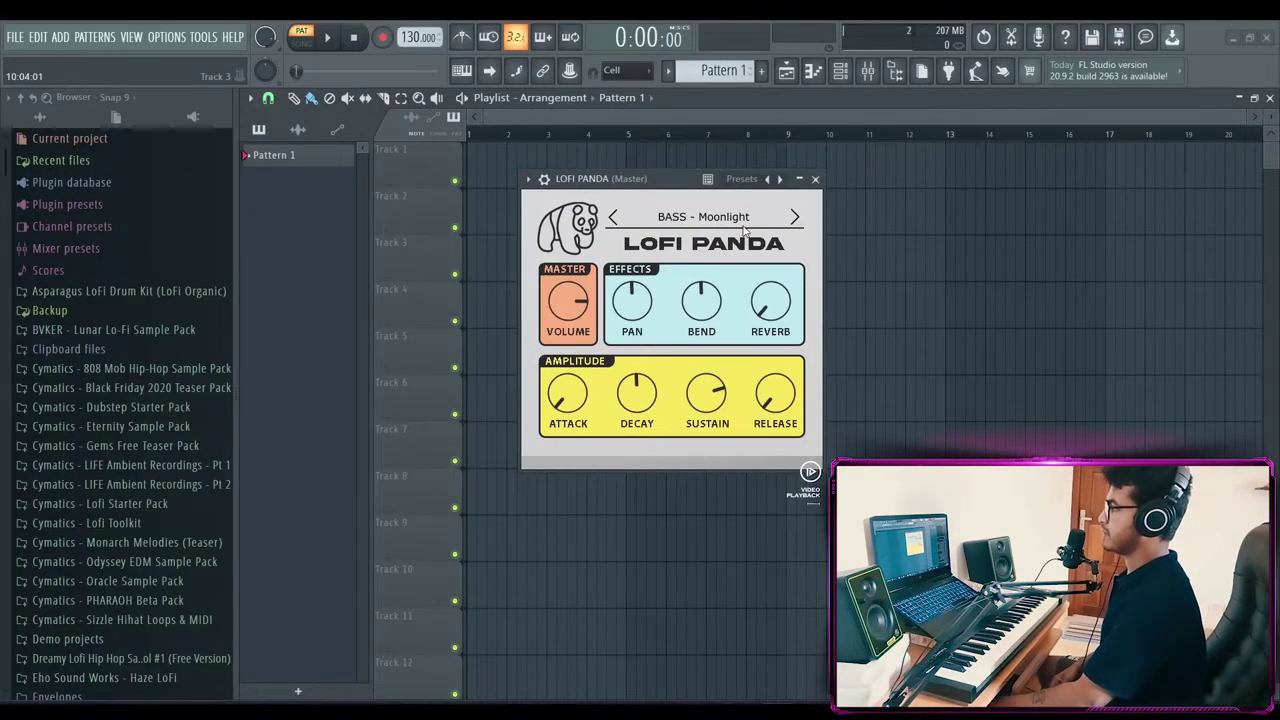
Load the PIANO - Coffee preset in LOFI PANDA and open its piano roll with an enlarged note area.
click(744, 218)
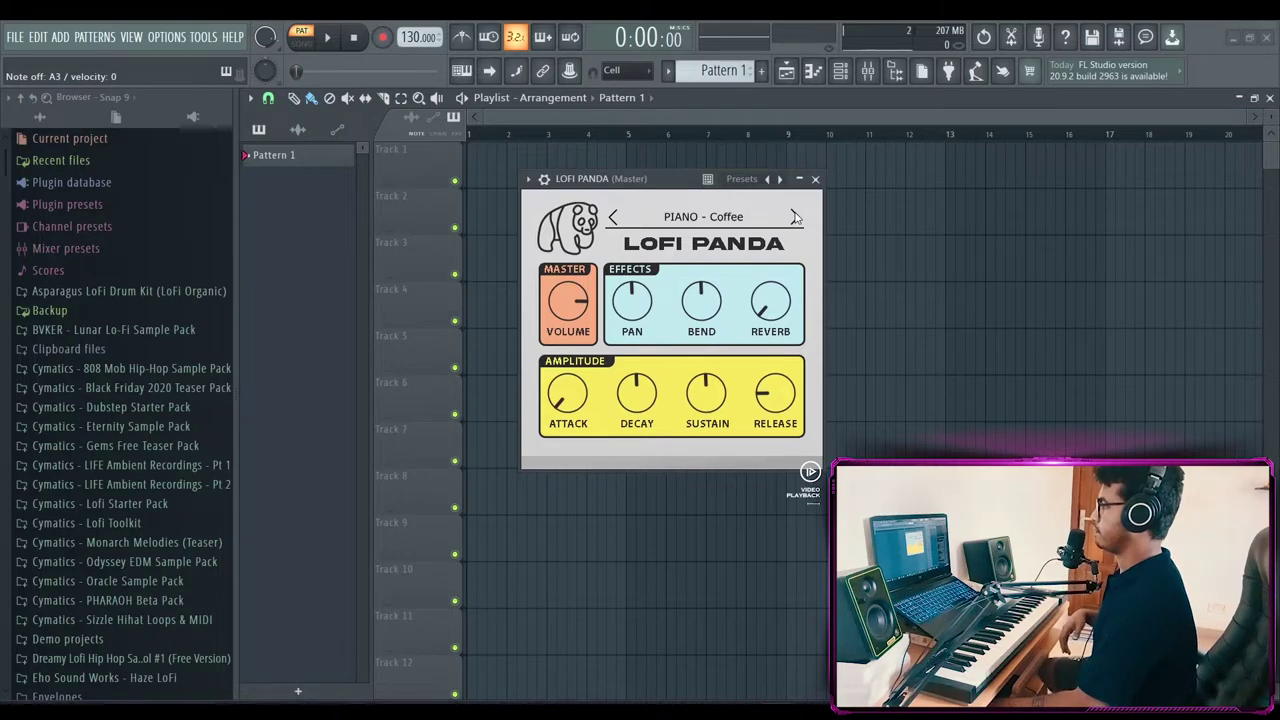
click(814, 71)
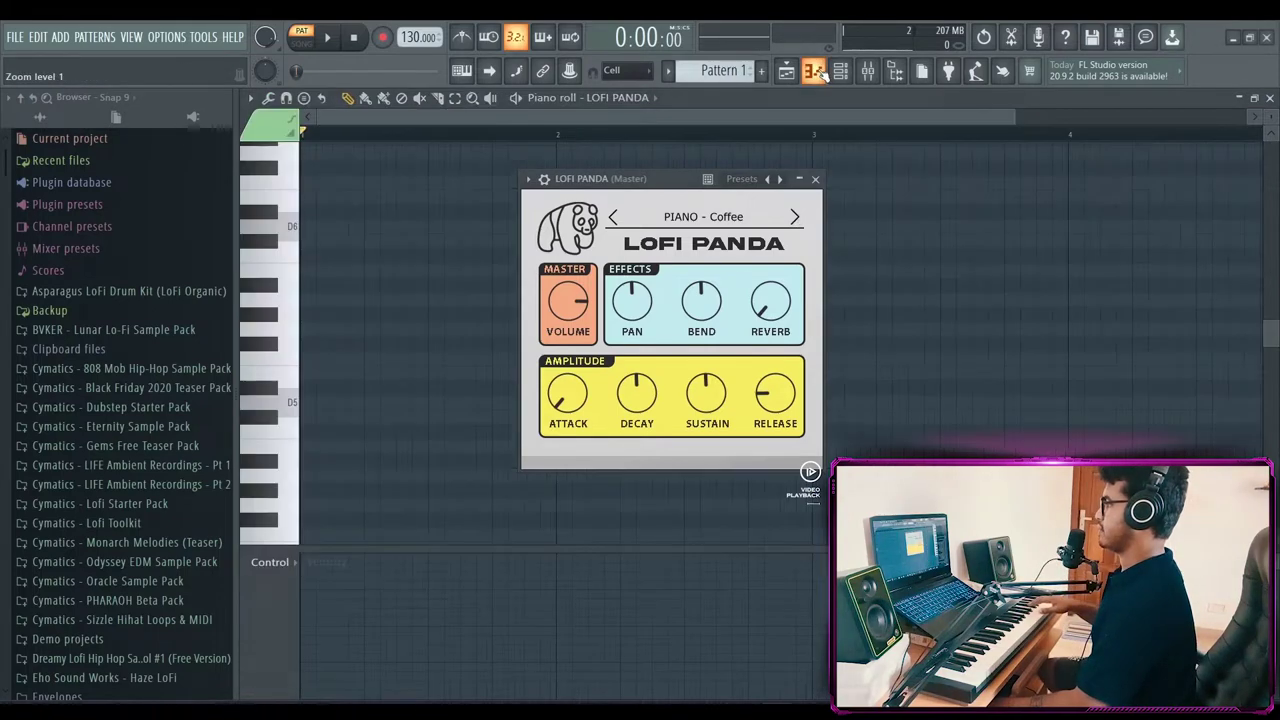
click(815, 179)
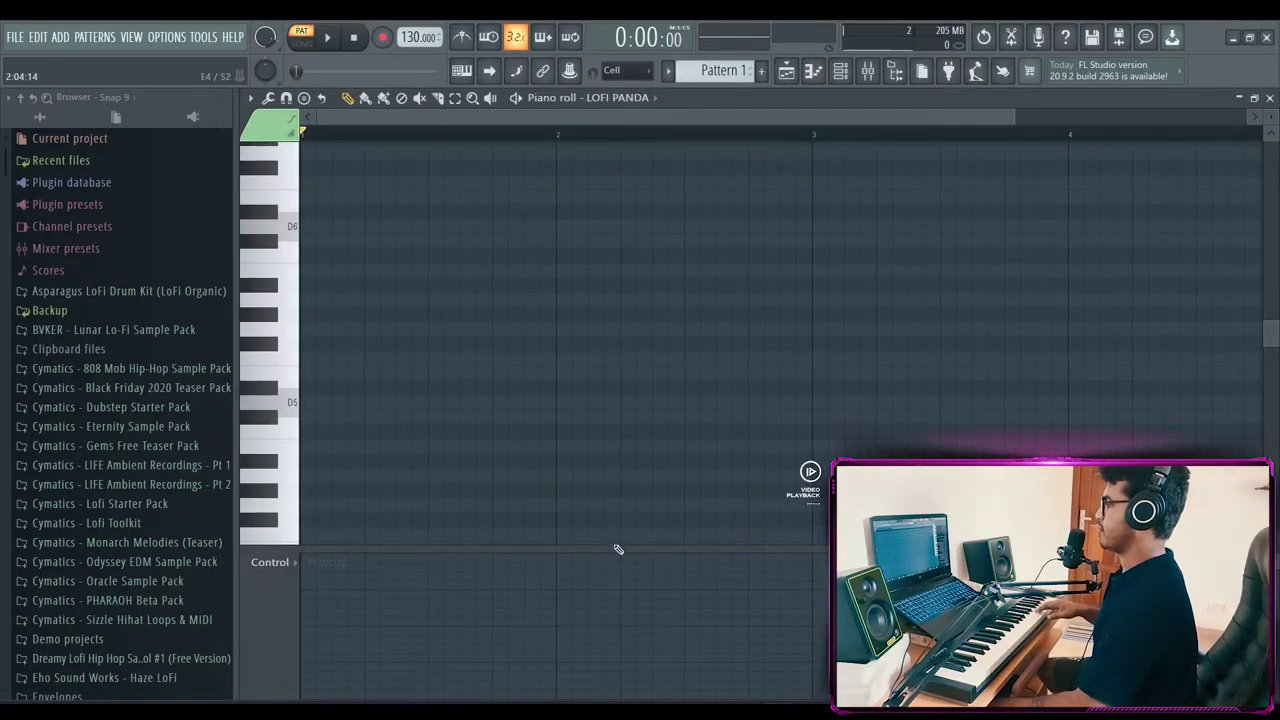
drag(621, 548, 621, 657)
scroll(614, 117, down, 3)
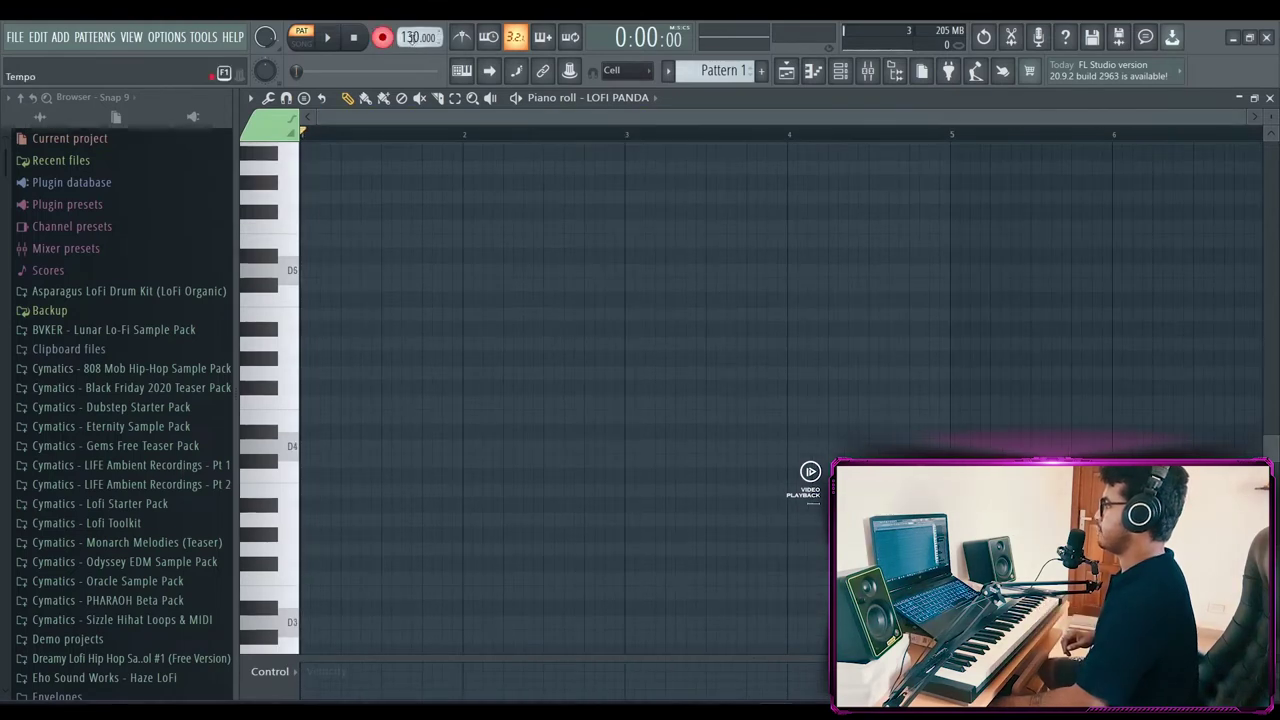
Set the project tempo to 65 BPM and turn on the metronome.
drag(412, 38, 412, 82)
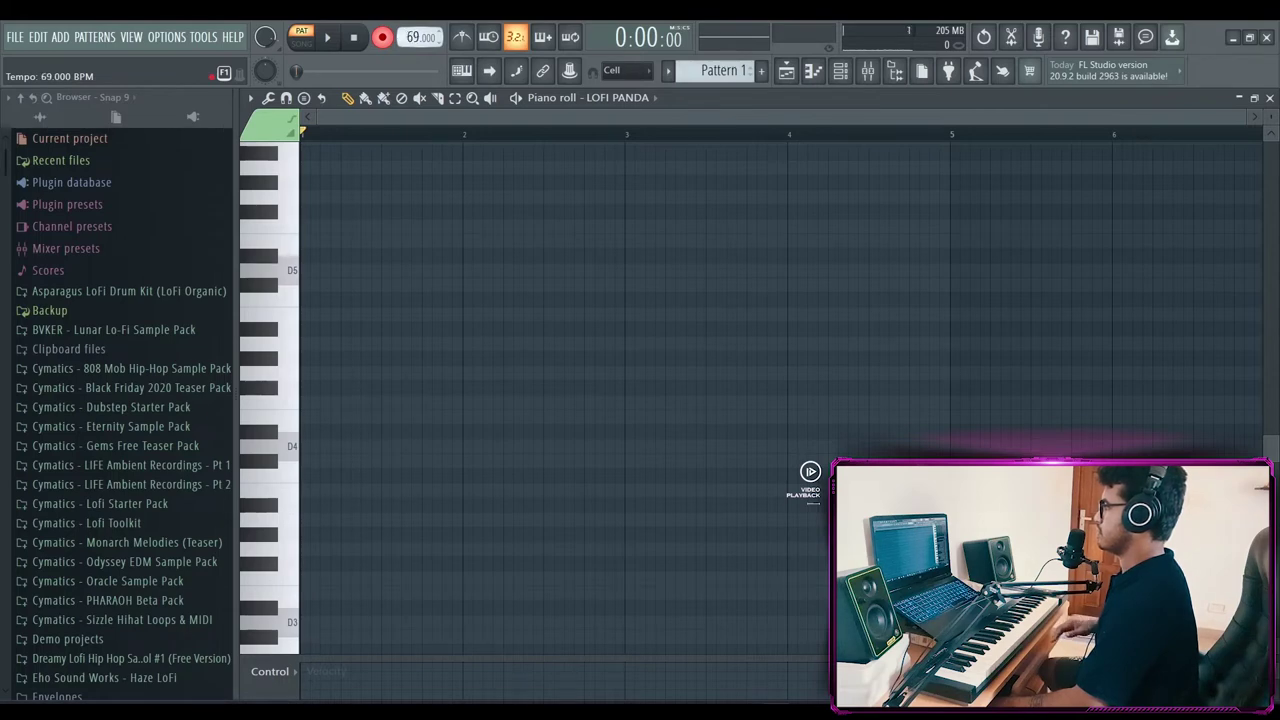
click(461, 38)
key(space)
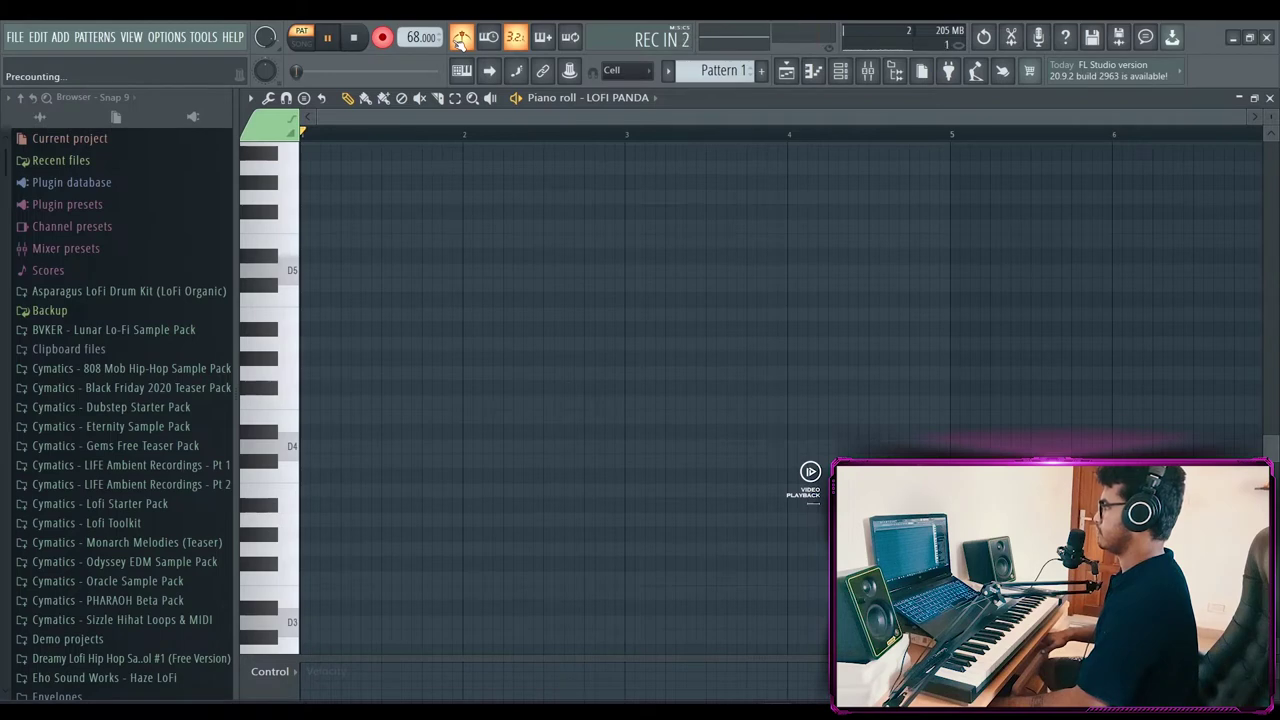
key(space)
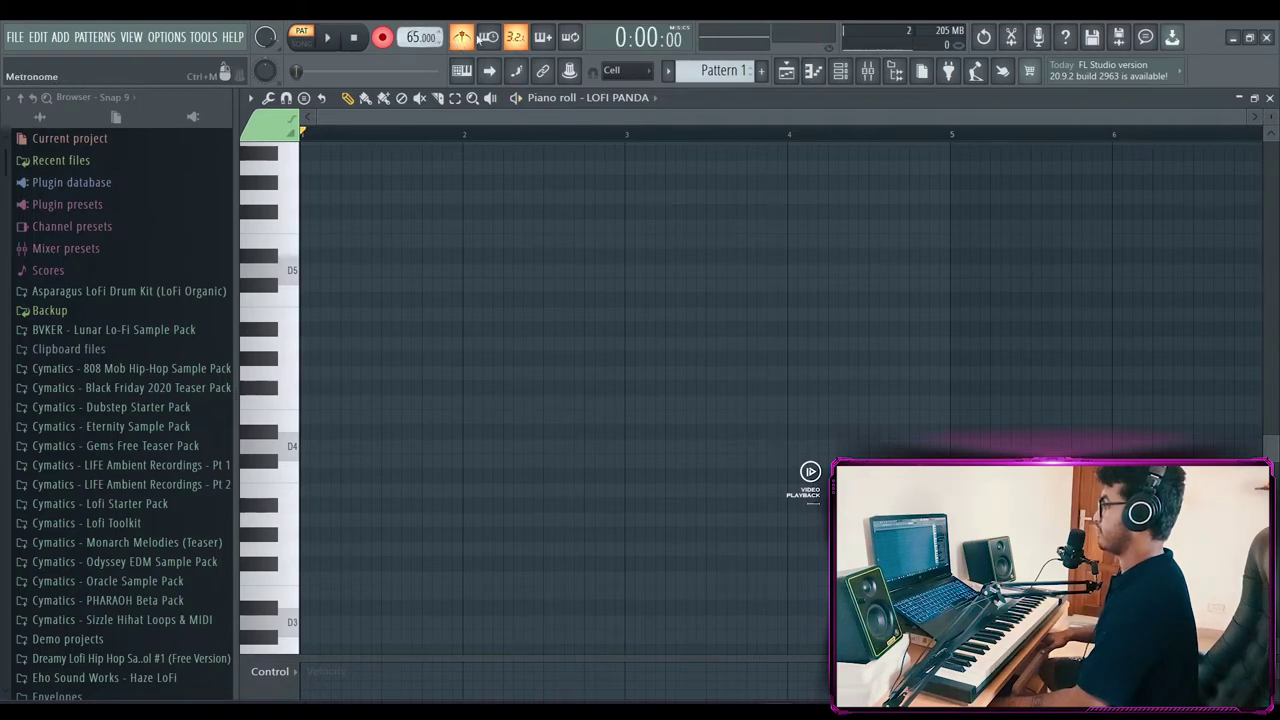
Record a four-bar chord progression into Pattern 1, alternating C#4-G#4-B4 and A3-E4-B4 chords with short E and D# notes.
key(space)
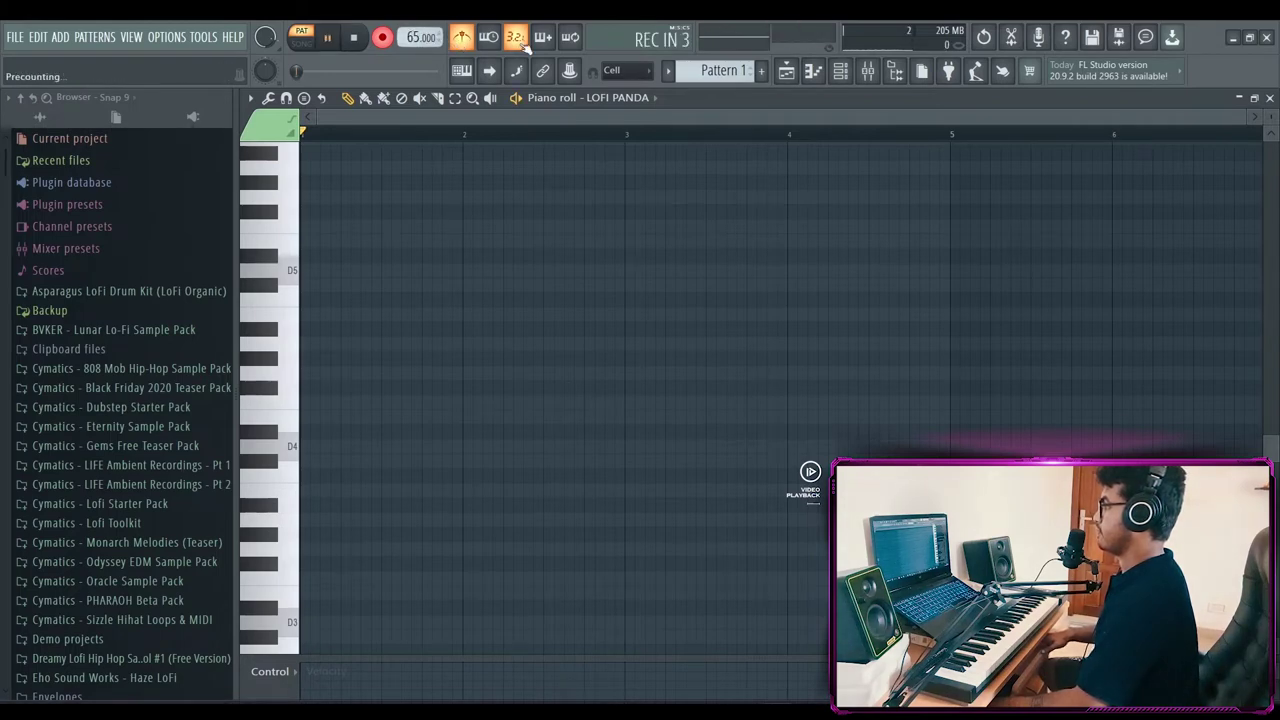
key(space)
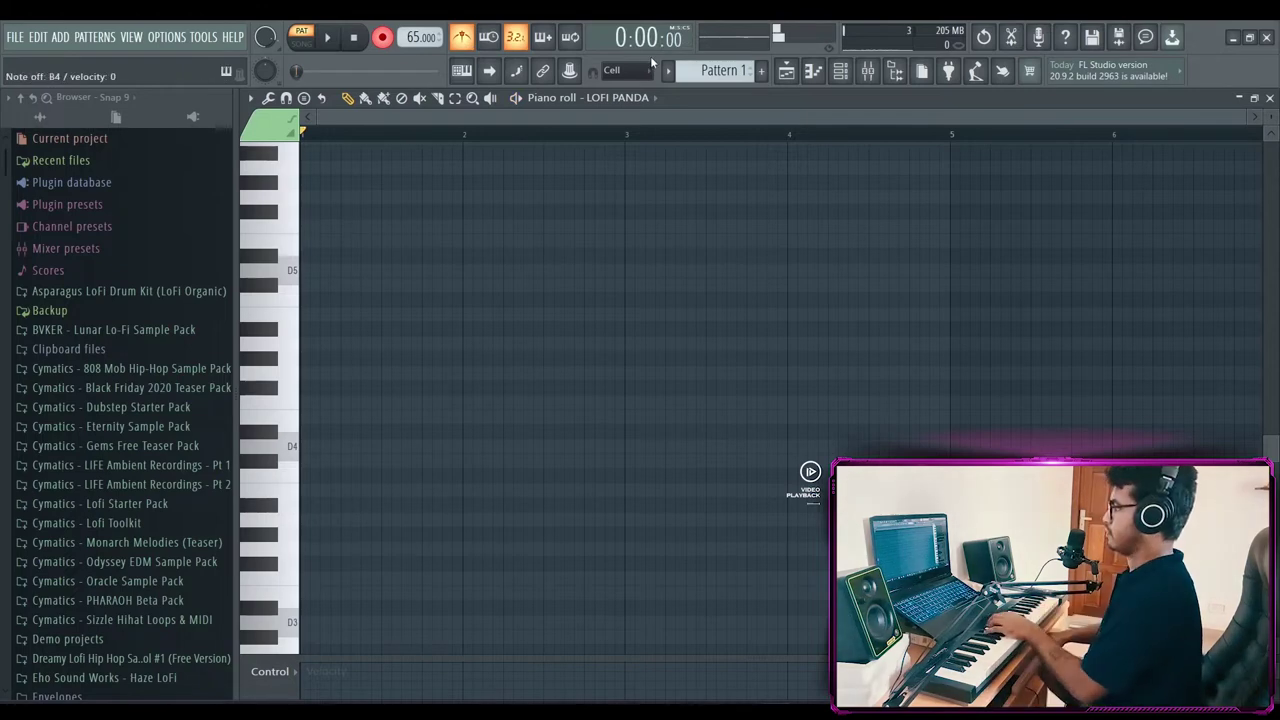
key(space)
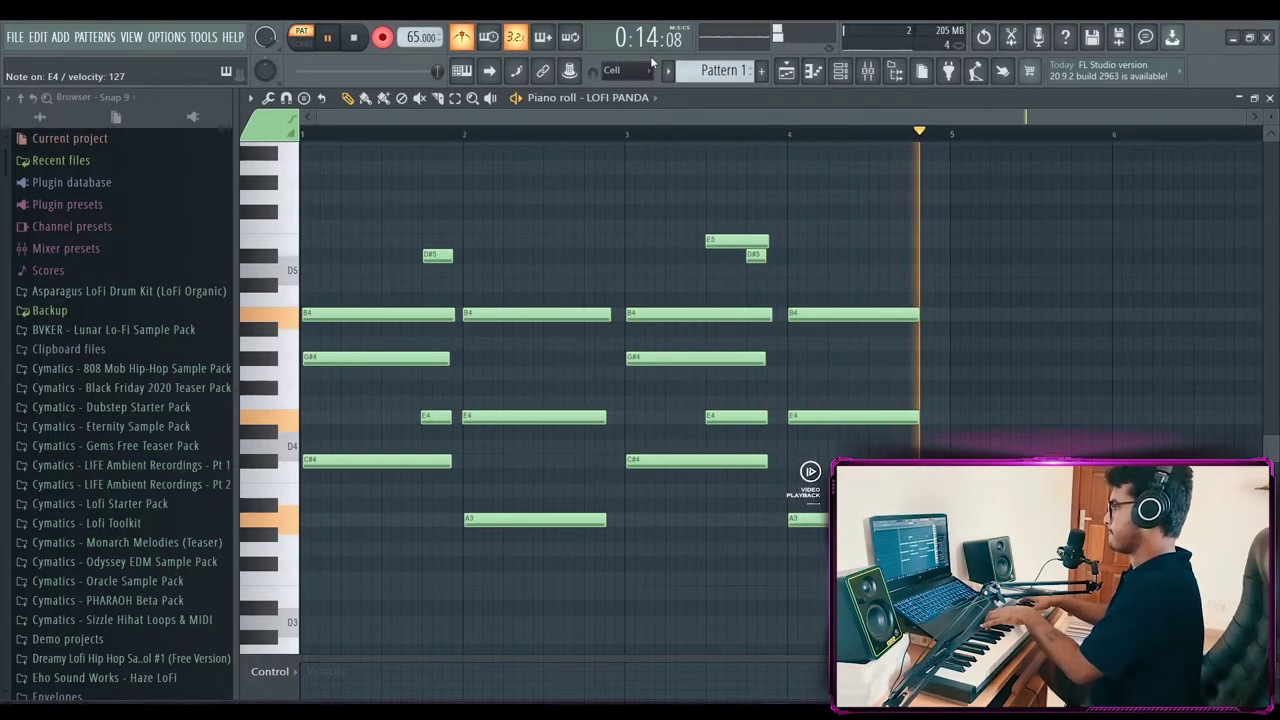
key(space)
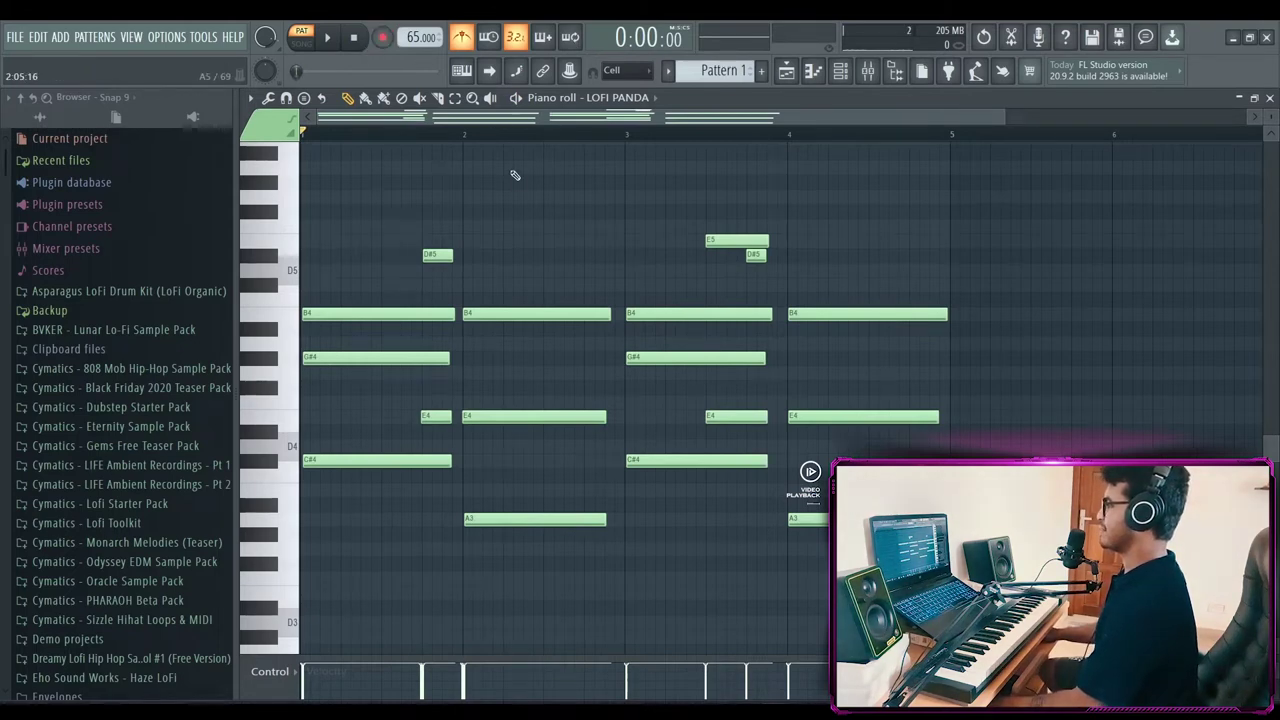
Align the first chord's C#4 and G#4 notes to the start of bar 1 and play the pattern.
scroll(510, 117, up, 2)
scroll(582, 185, down, 1)
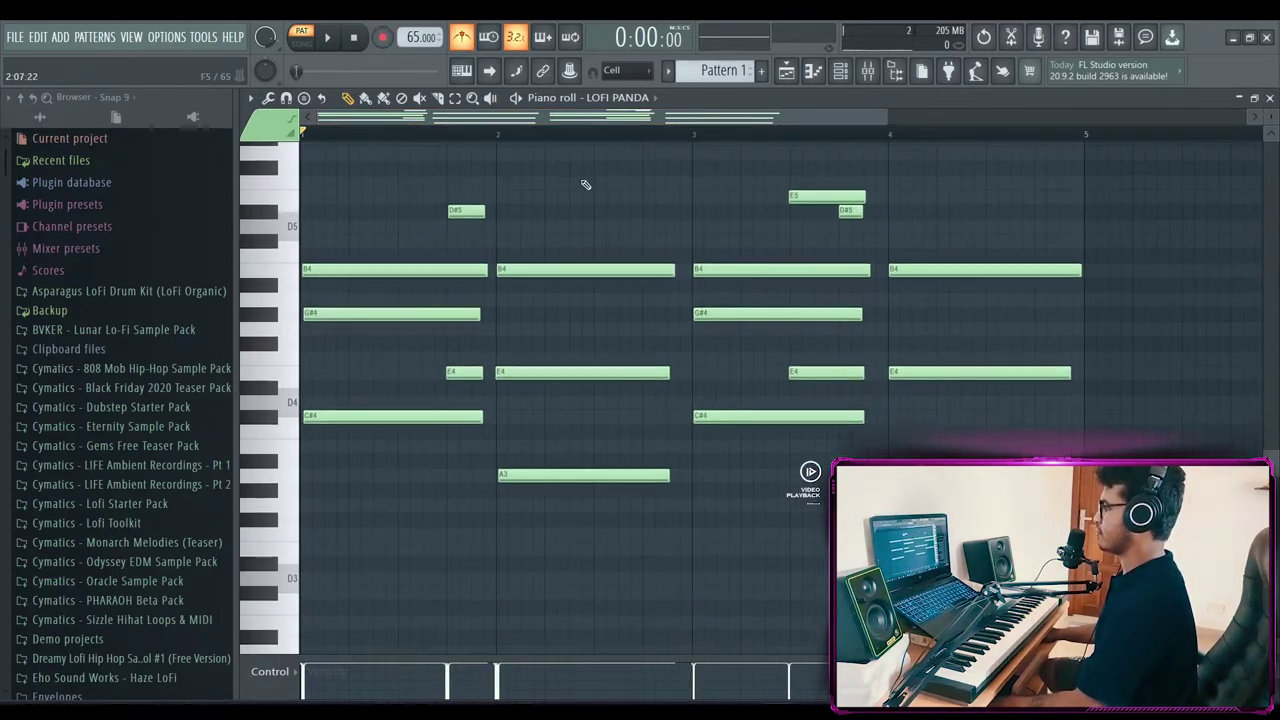
scroll(347, 127, up, 3)
drag(356, 418, 346, 418)
drag(336, 315, 300, 316)
key(space)
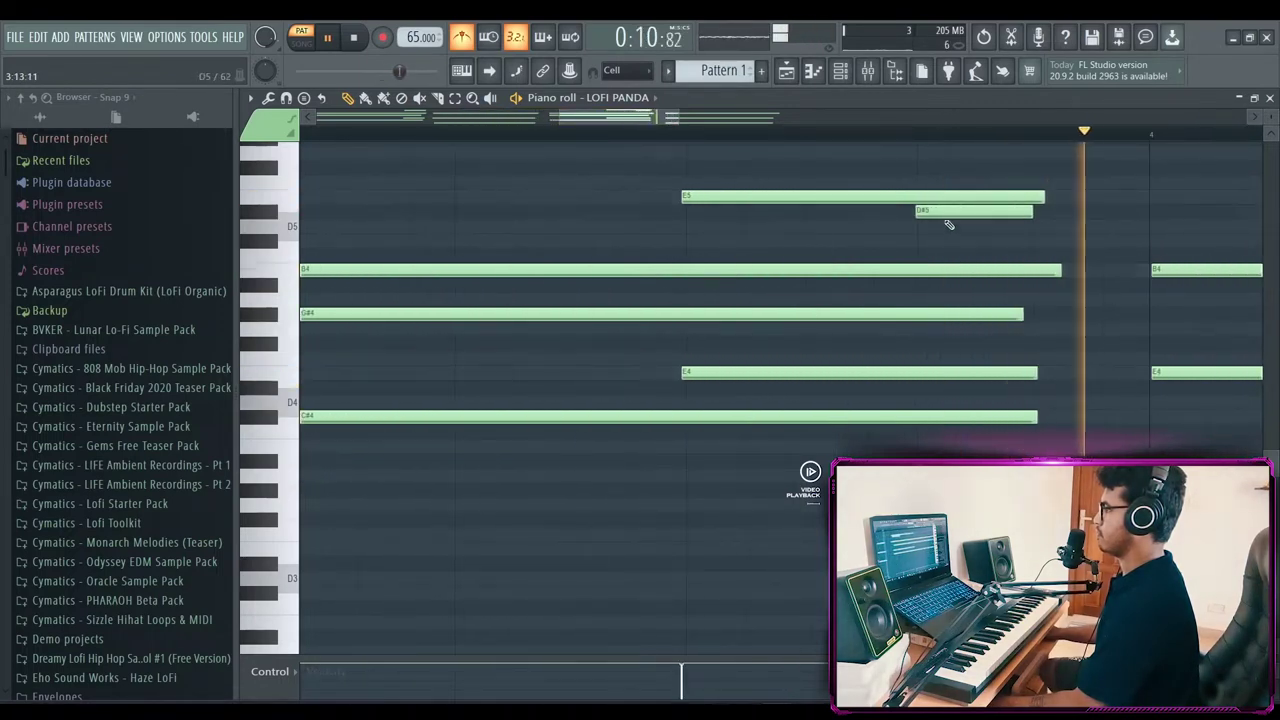
Add a short G#4 note beneath the D#5 late in bar 3 and shorten the E5 to end where the D#5 begins.
key(space)
click(923, 301)
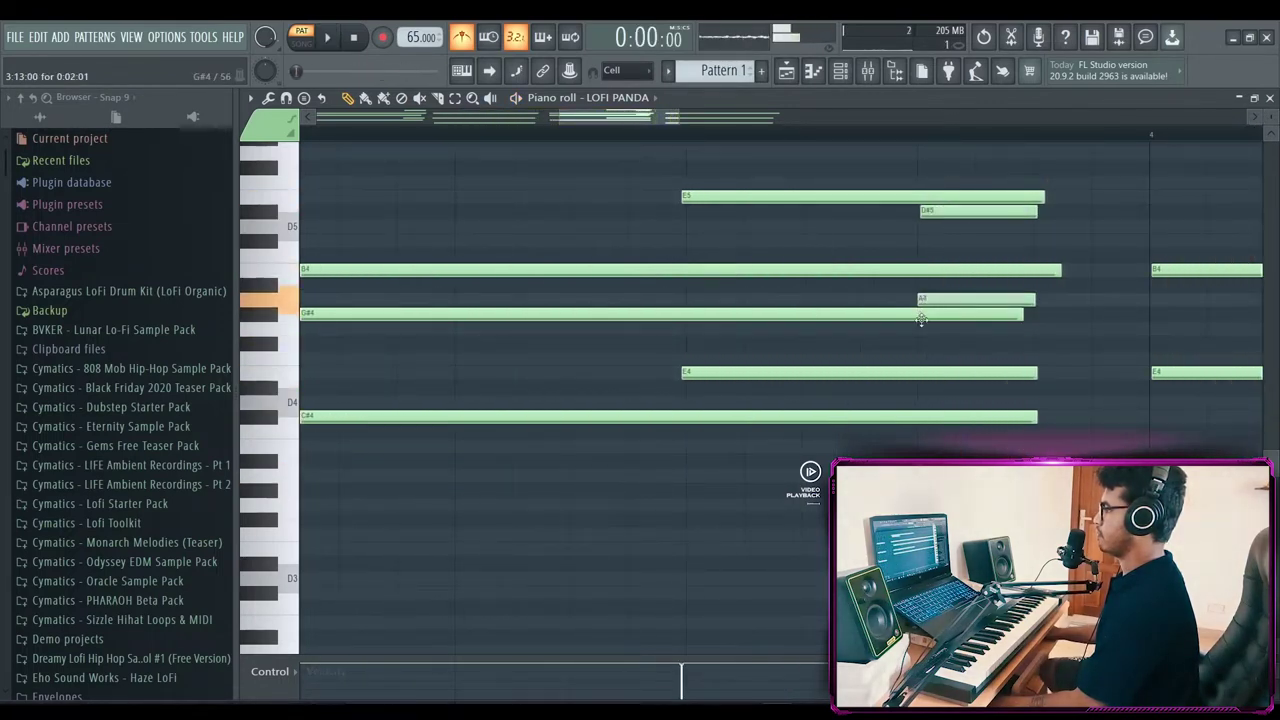
drag(922, 319, 921, 314)
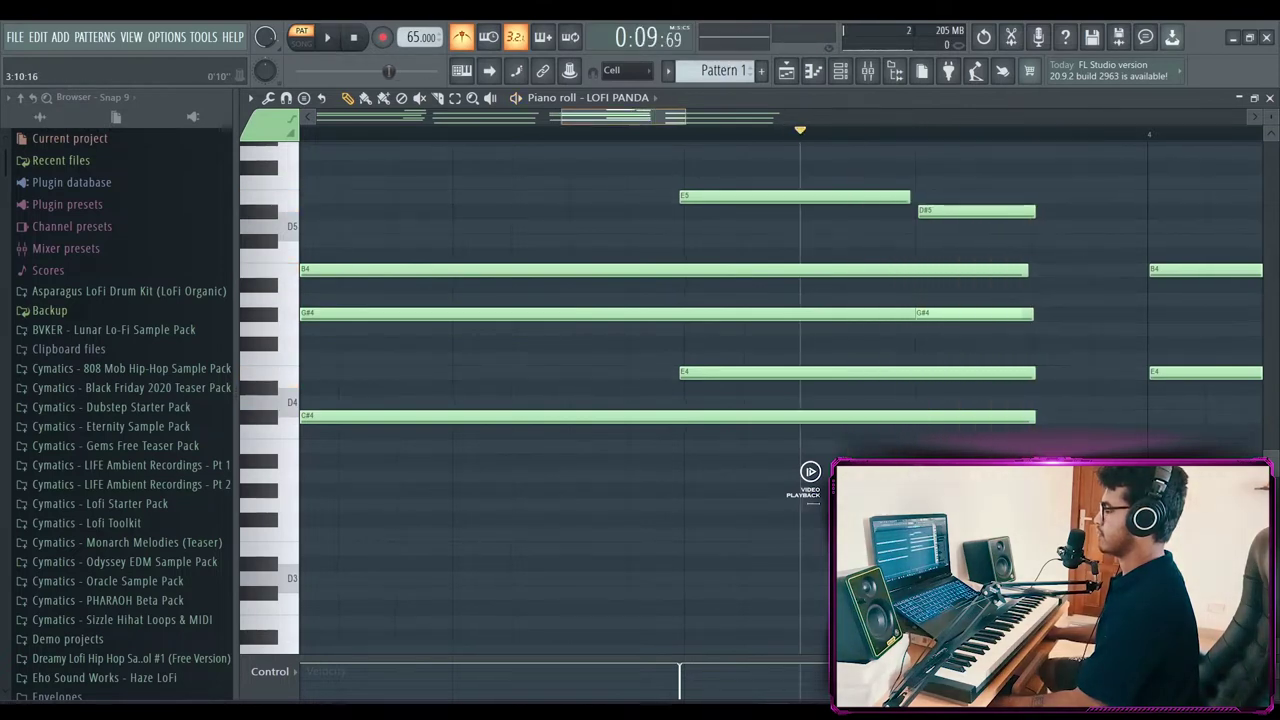
Play back the section around bar 3 to check the timing of the edited notes.
scroll(780, 398, down, 2)
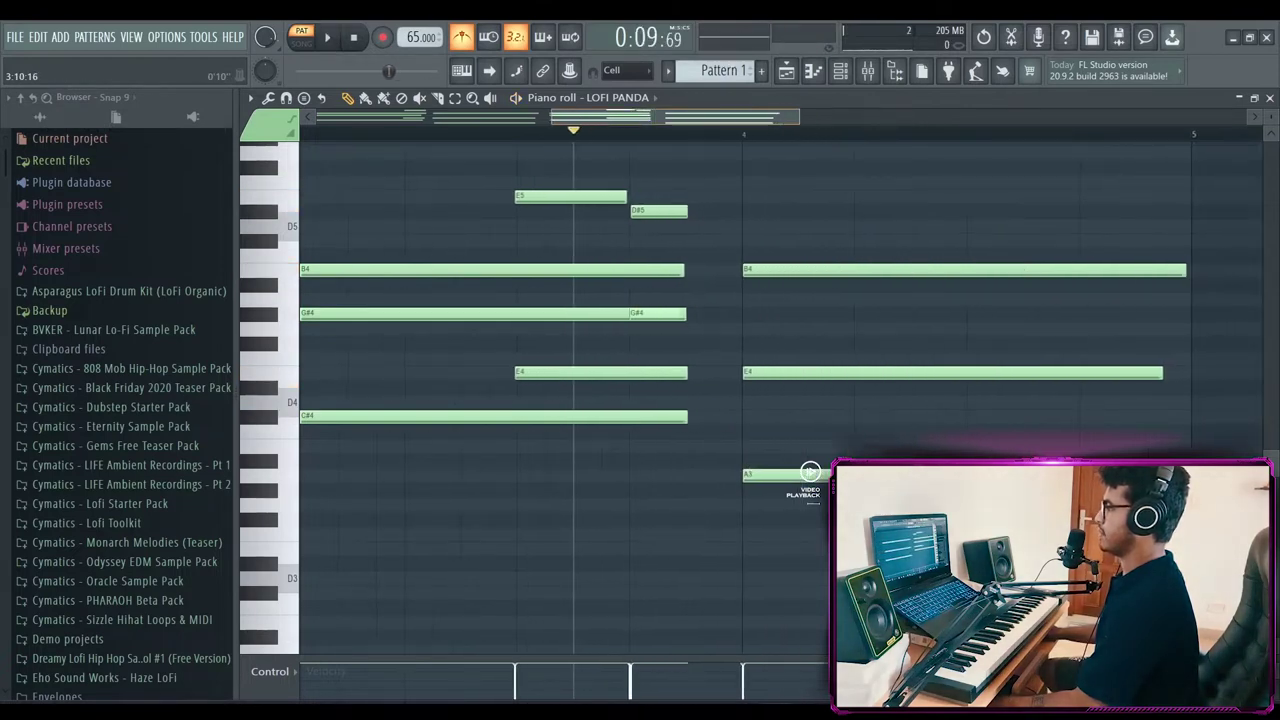
drag(781, 124, 760, 160)
scroll(781, 123, up, 1)
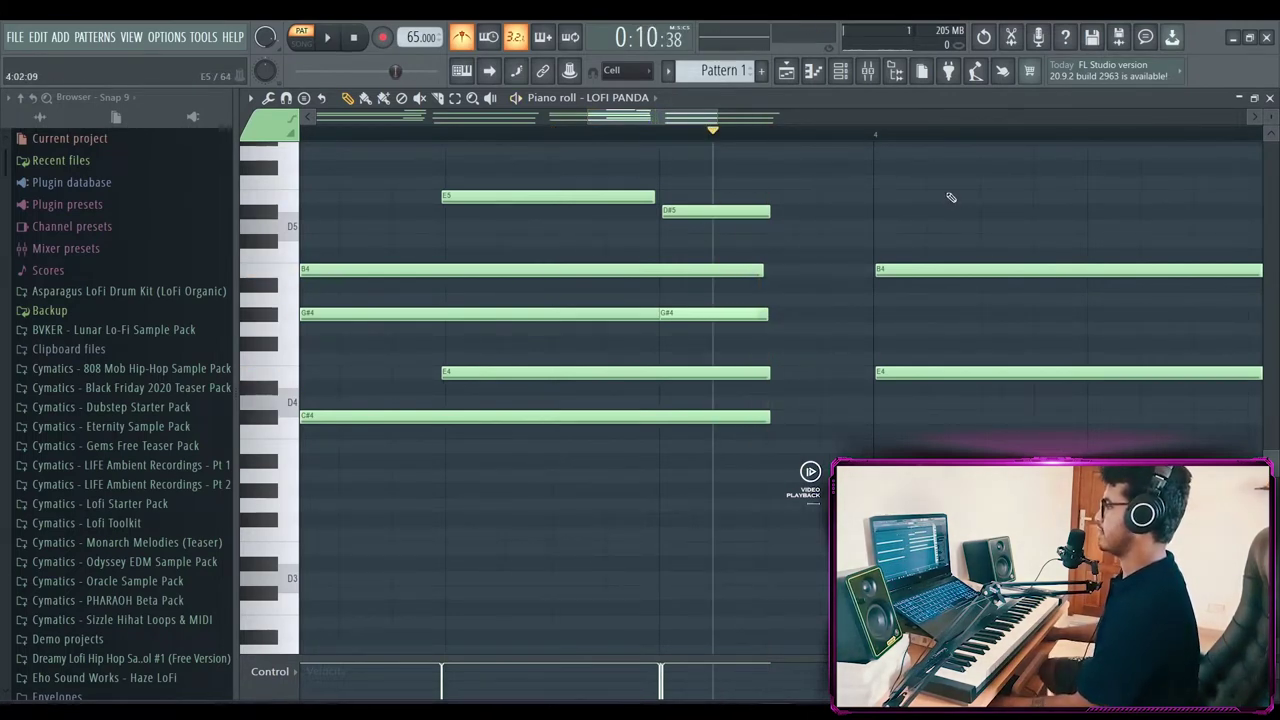
drag(650, 117, 631, 134)
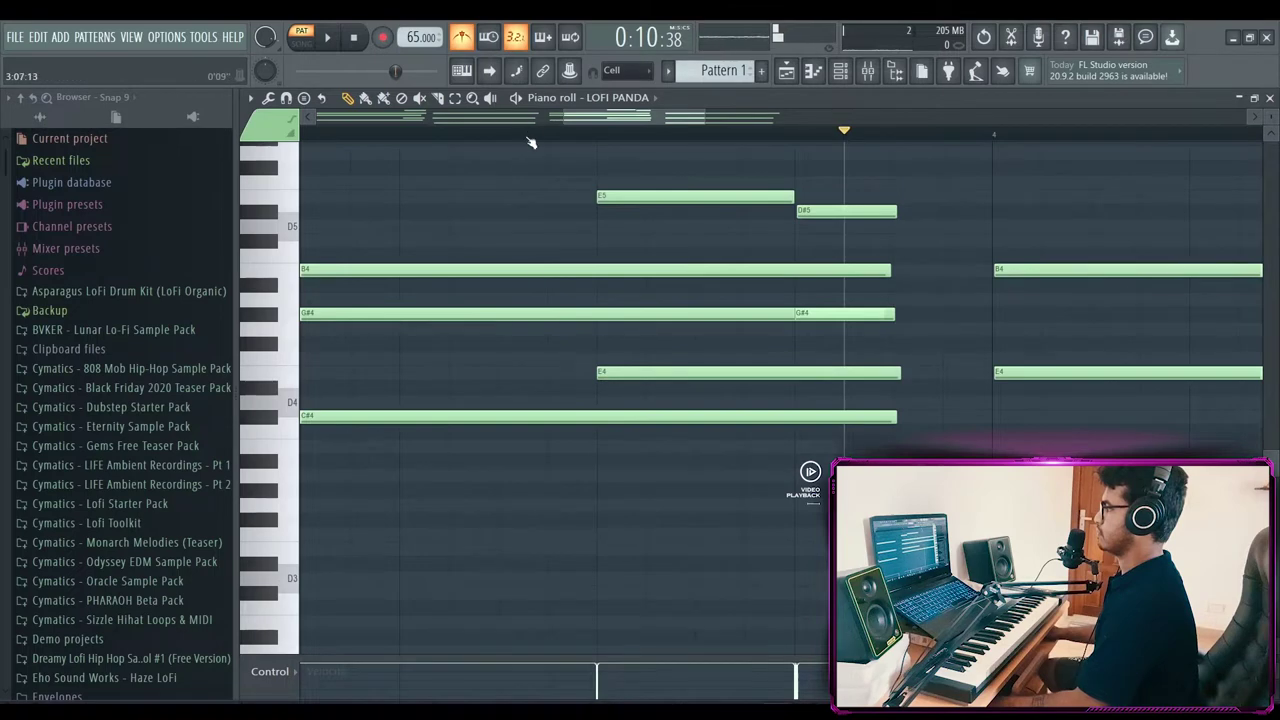
key(space)
drag(634, 117, 661, 125)
drag(648, 313, 620, 314)
key(space)
key(space)
key(space)
key(space)
key(space)
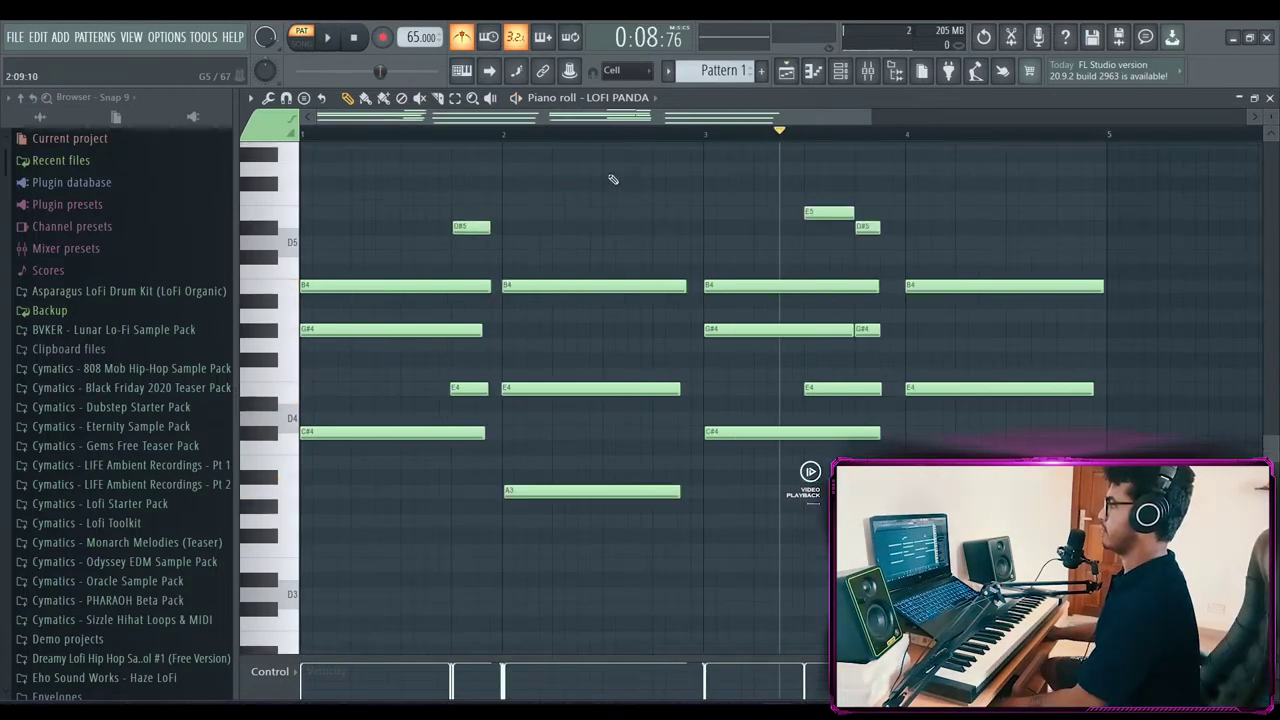
Duplicate the four-bar progression into bars 5 to 8, adding a G#4 at the end of bar 6 and F#4 and F#5 at the end of bar 7.
scroll(613, 179, up, 1)
scroll(613, 179, down, 2)
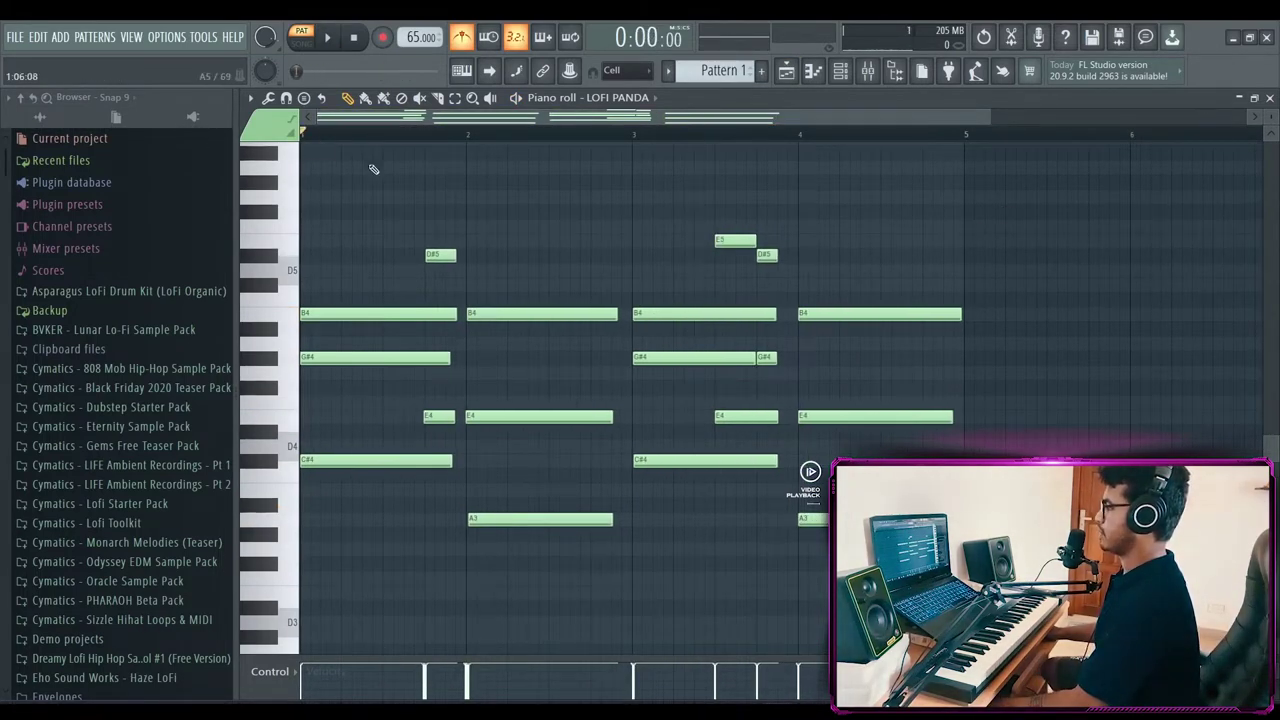
drag(1131, 205, 254, 554)
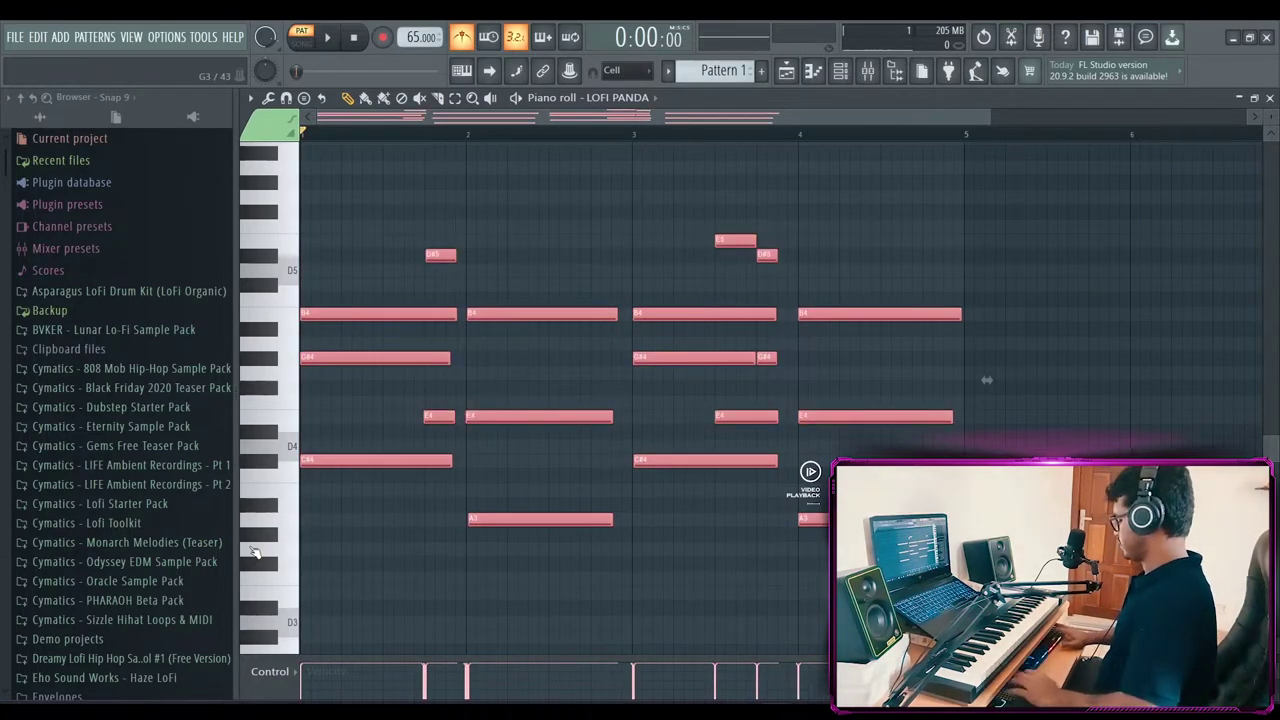
key(ctrl+b)
scroll(565, 380, up, 4)
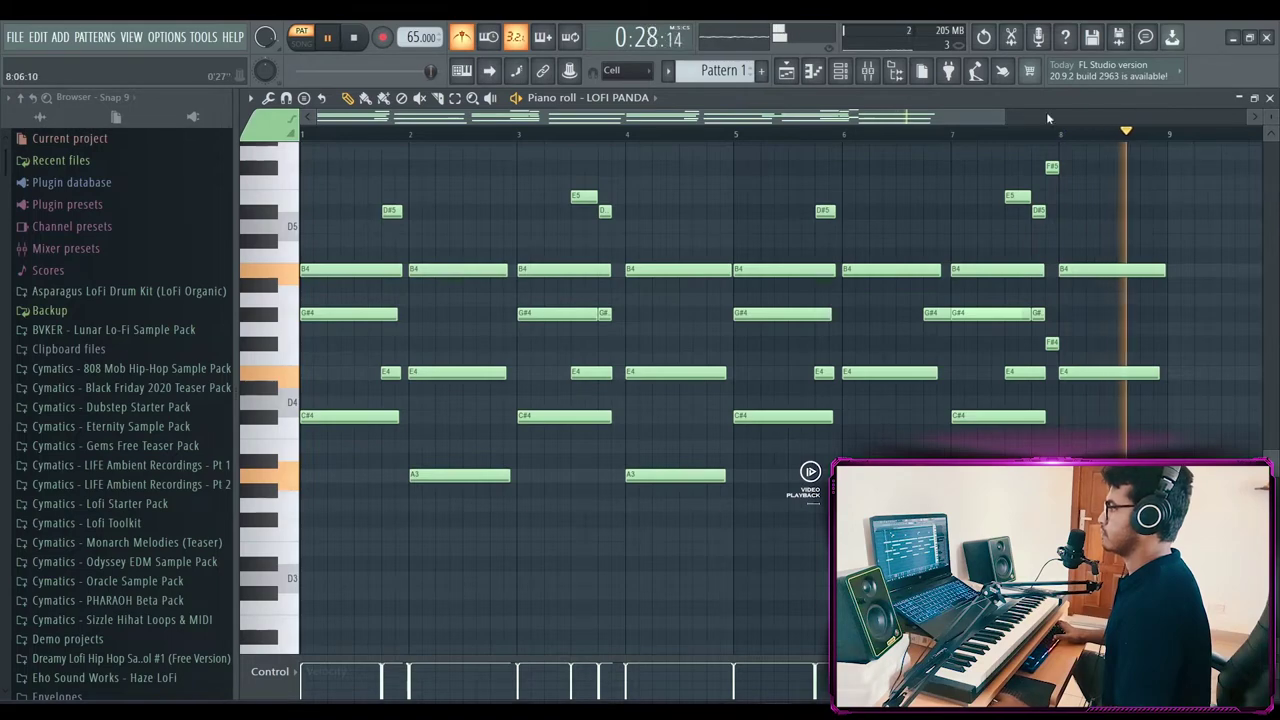
key(space)
Place Pattern 1 at bar 1 of playlist Track 2 and load Fruity parametric EQ 2 on mixer Insert 1.
click(786, 72)
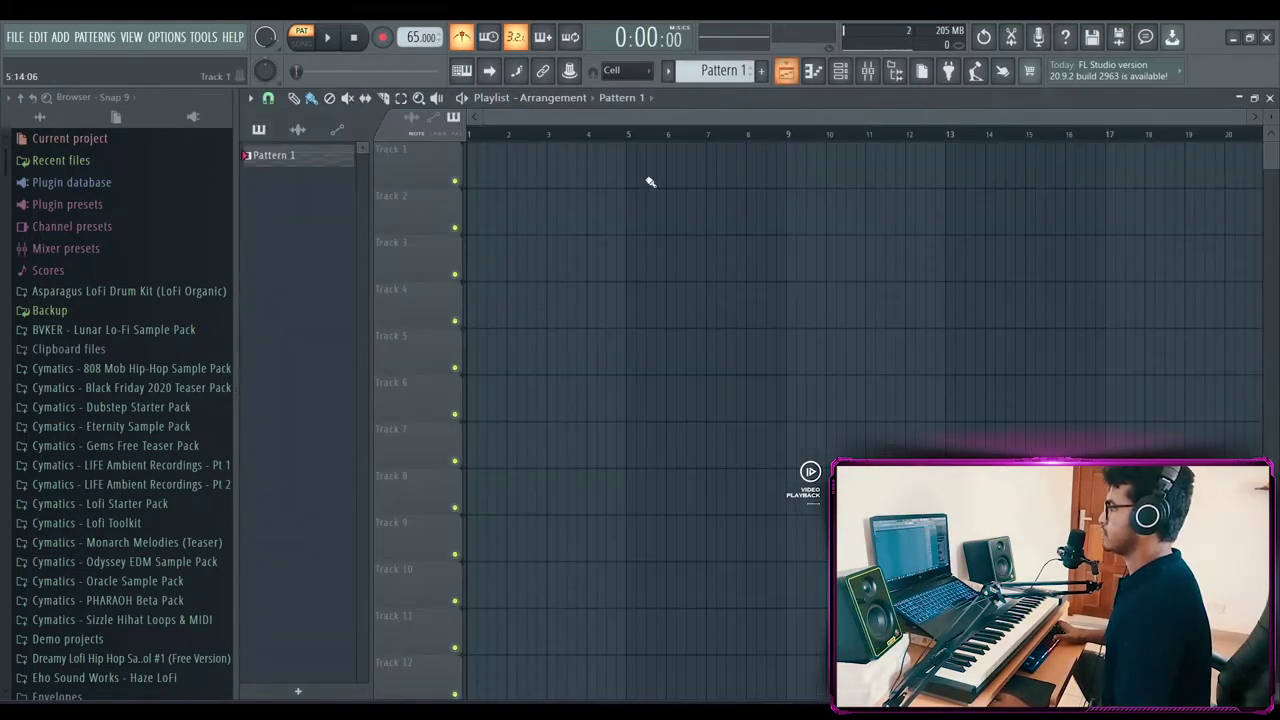
click(477, 228)
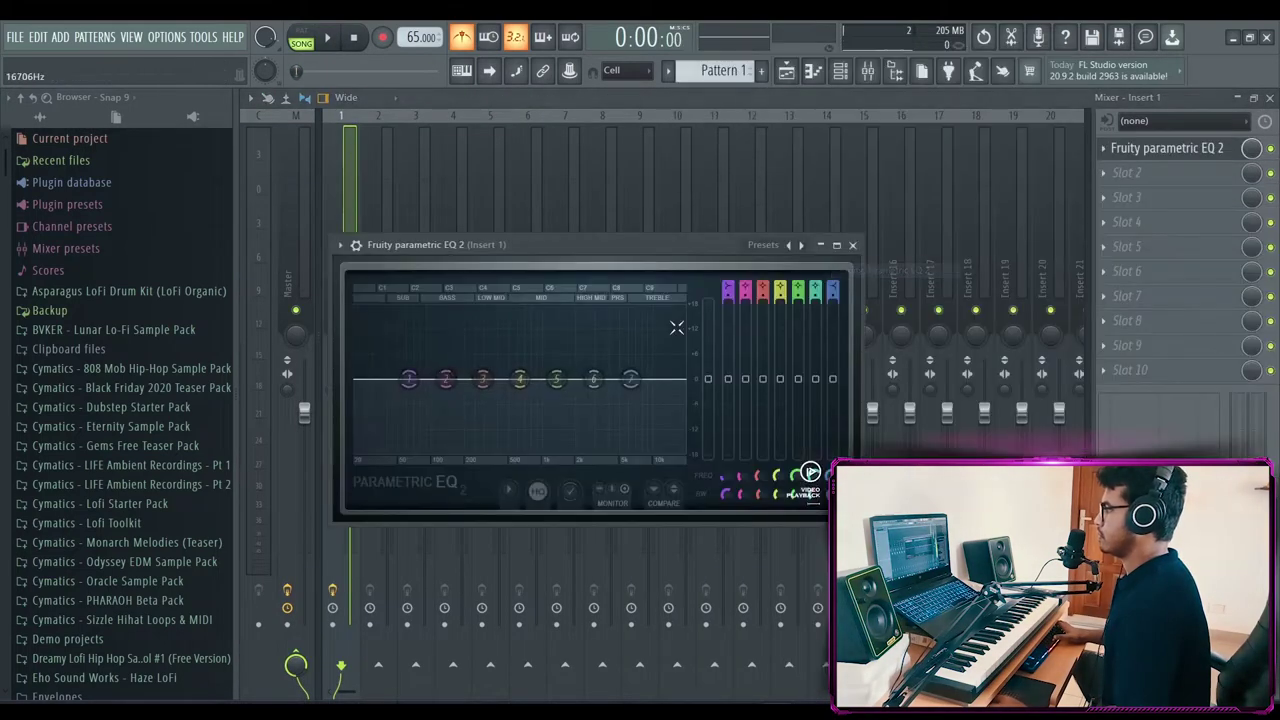
Roll off the piano's highs with EQ band 7 and its lows with band 1 during playback.
key(space)
drag(640, 378, 591, 447)
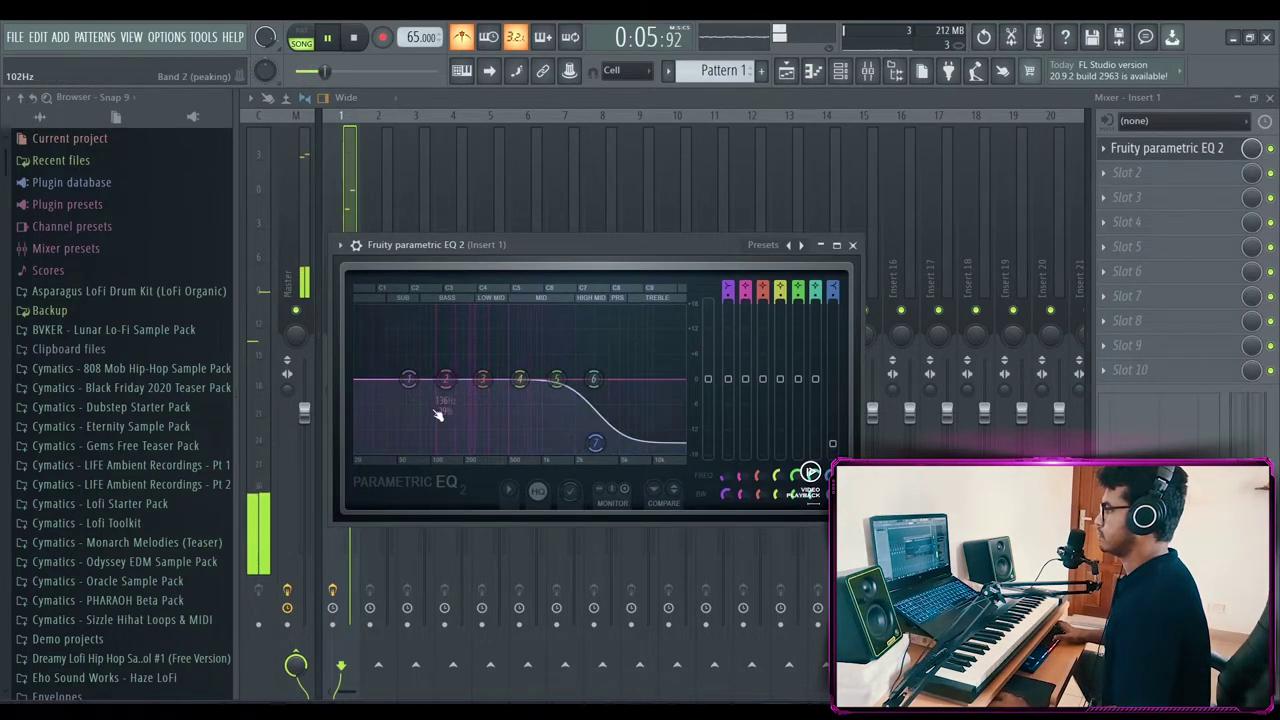
drag(395, 385, 386, 446)
drag(597, 442, 587, 441)
click(852, 245)
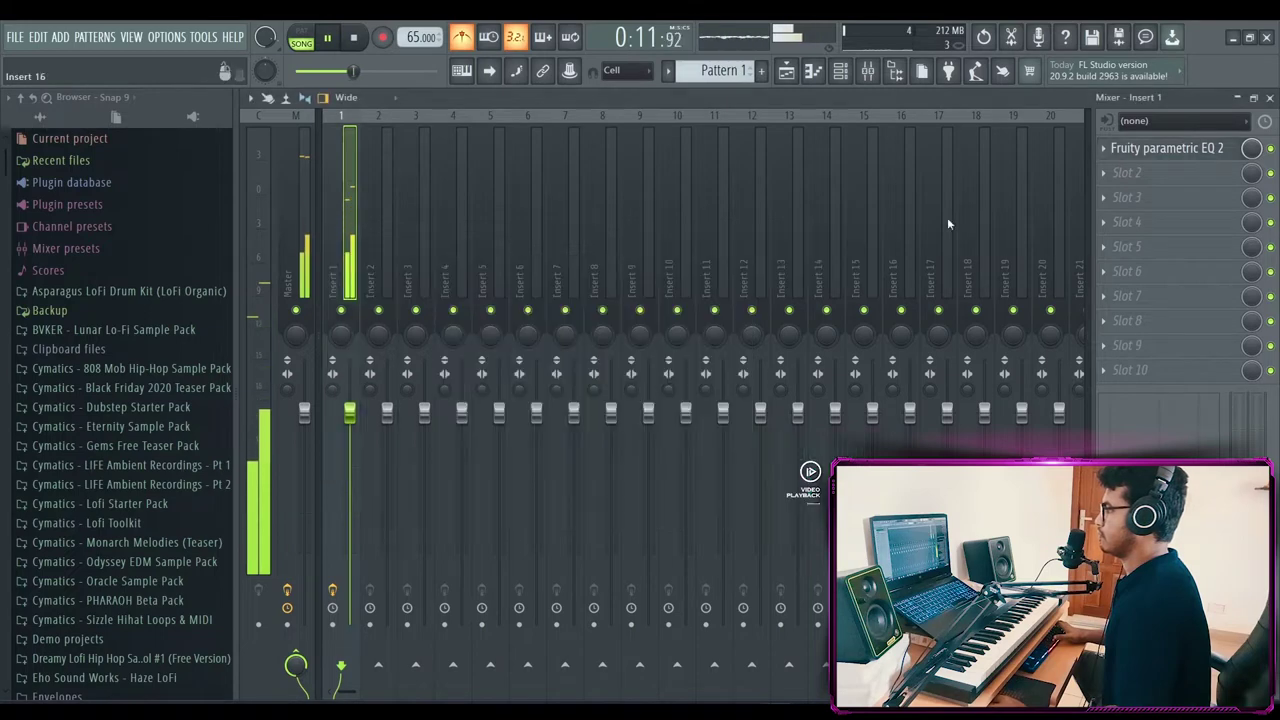
Add a second LOFI PANDA instrument channel to the channel rack.
click(785, 78)
key(space)
key(F6)
click(402, 300)
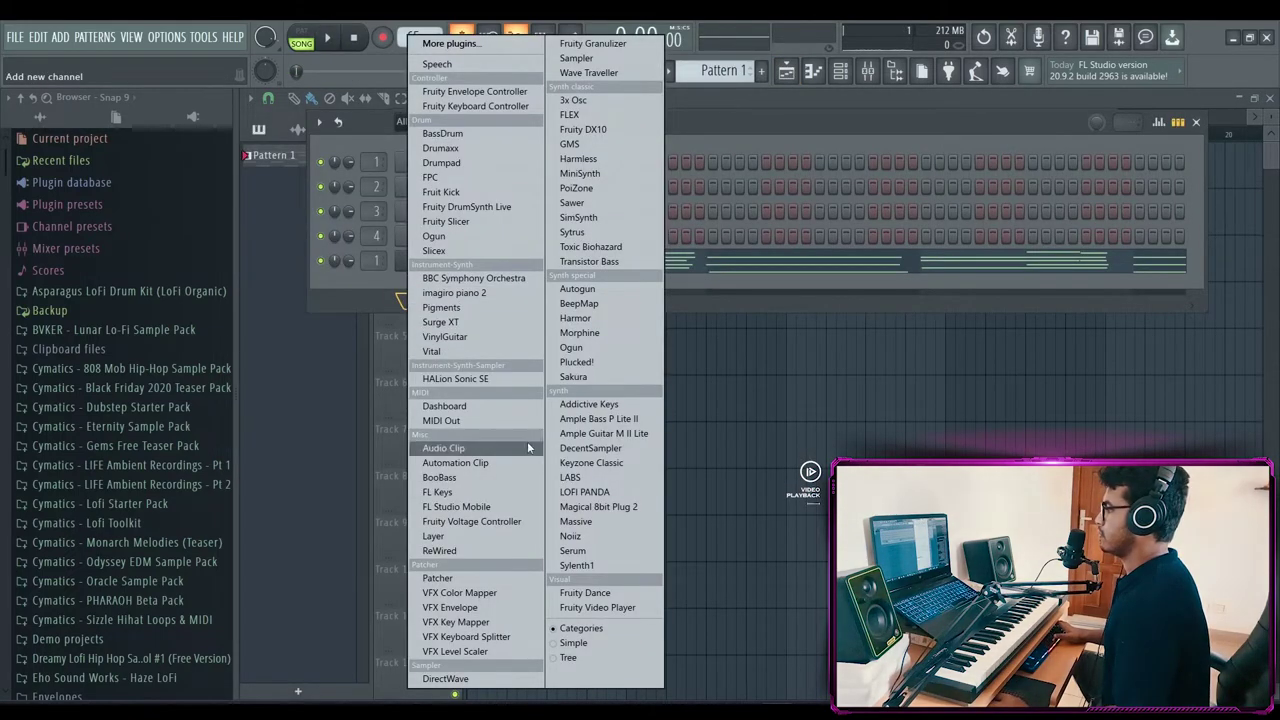
click(600, 492)
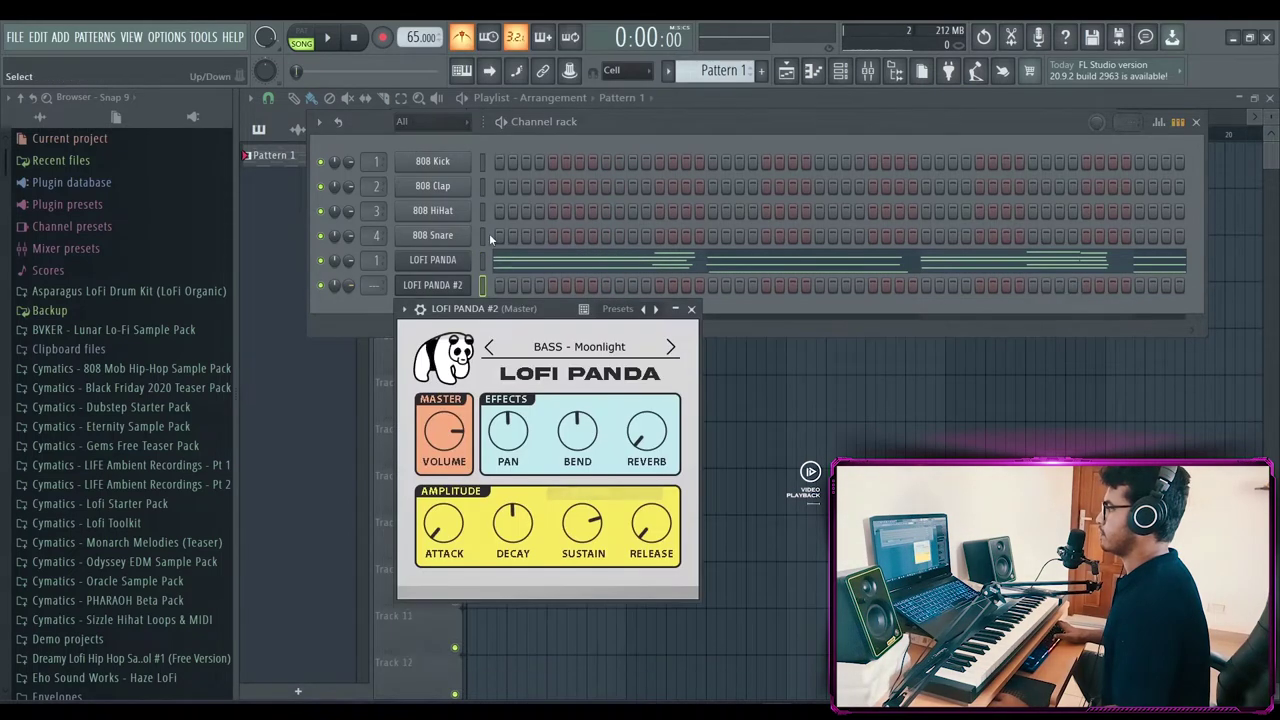
Record a four-bar melody into Pattern 2 with the second LOFI PANDA over the chords.
drag(556, 313, 658, 258)
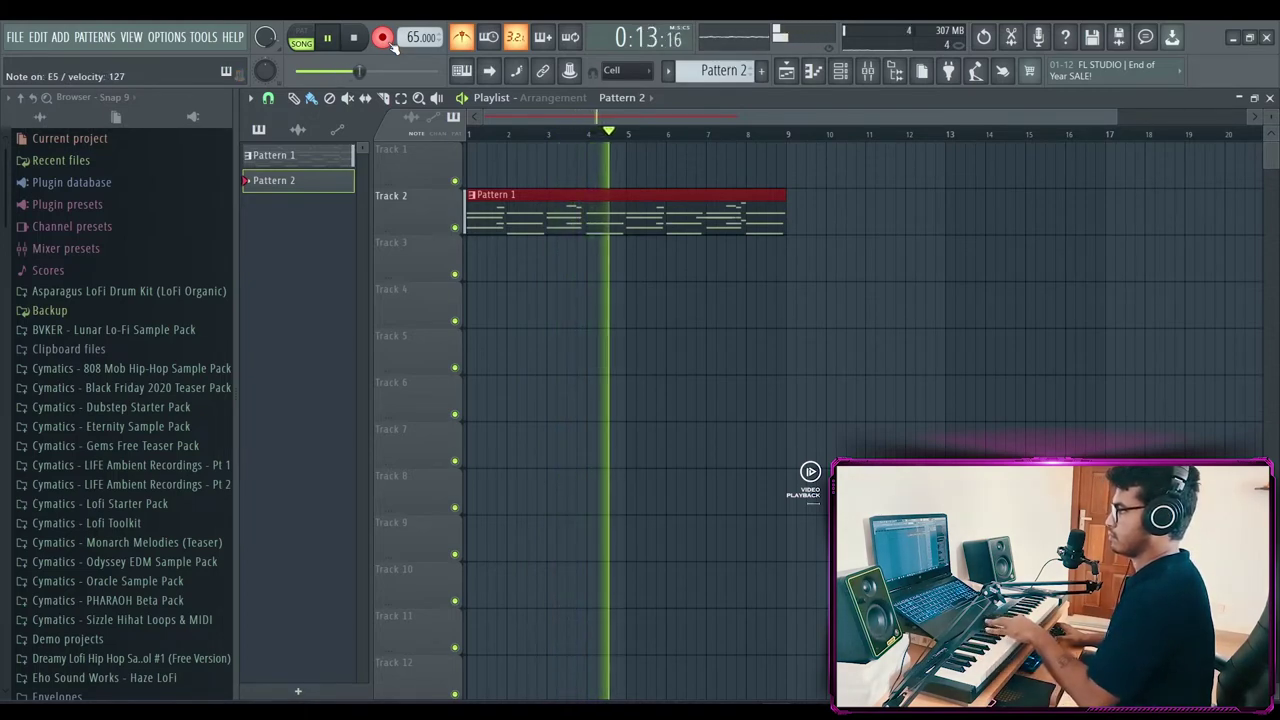
key(space)
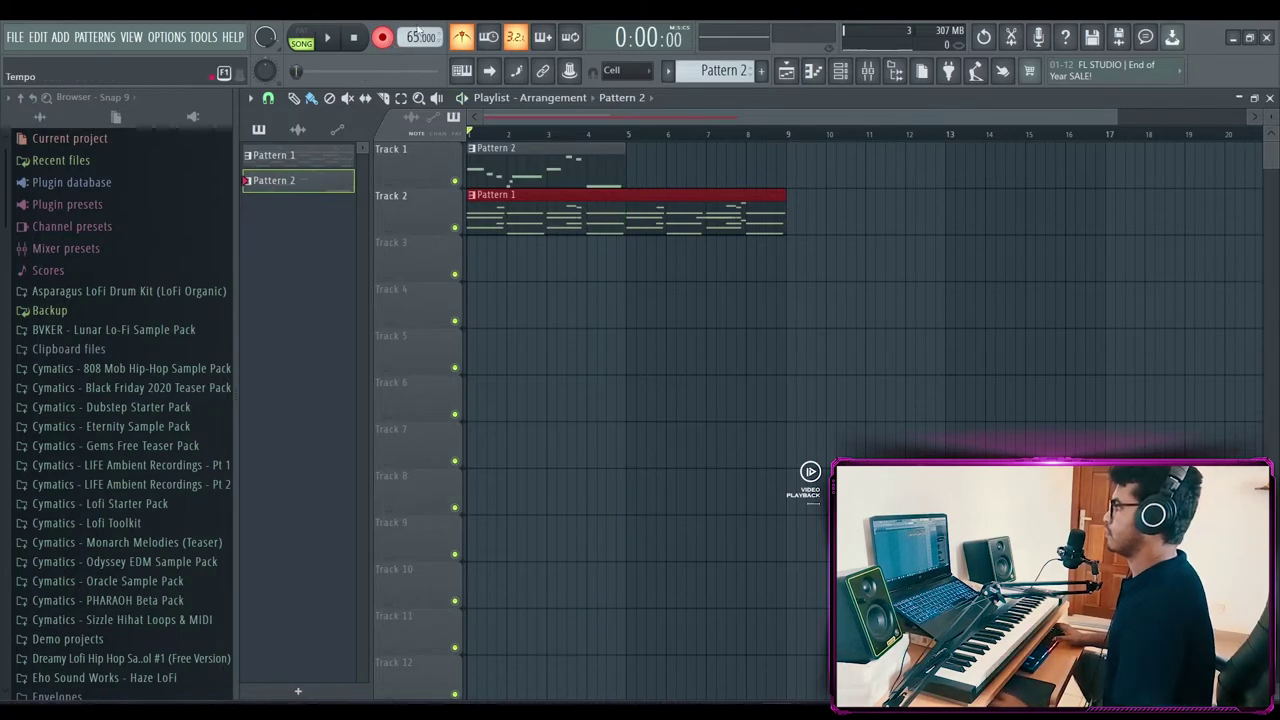
Duplicate the recorded melody in the piano roll and align the copy to the start of bar 5.
click(811, 72)
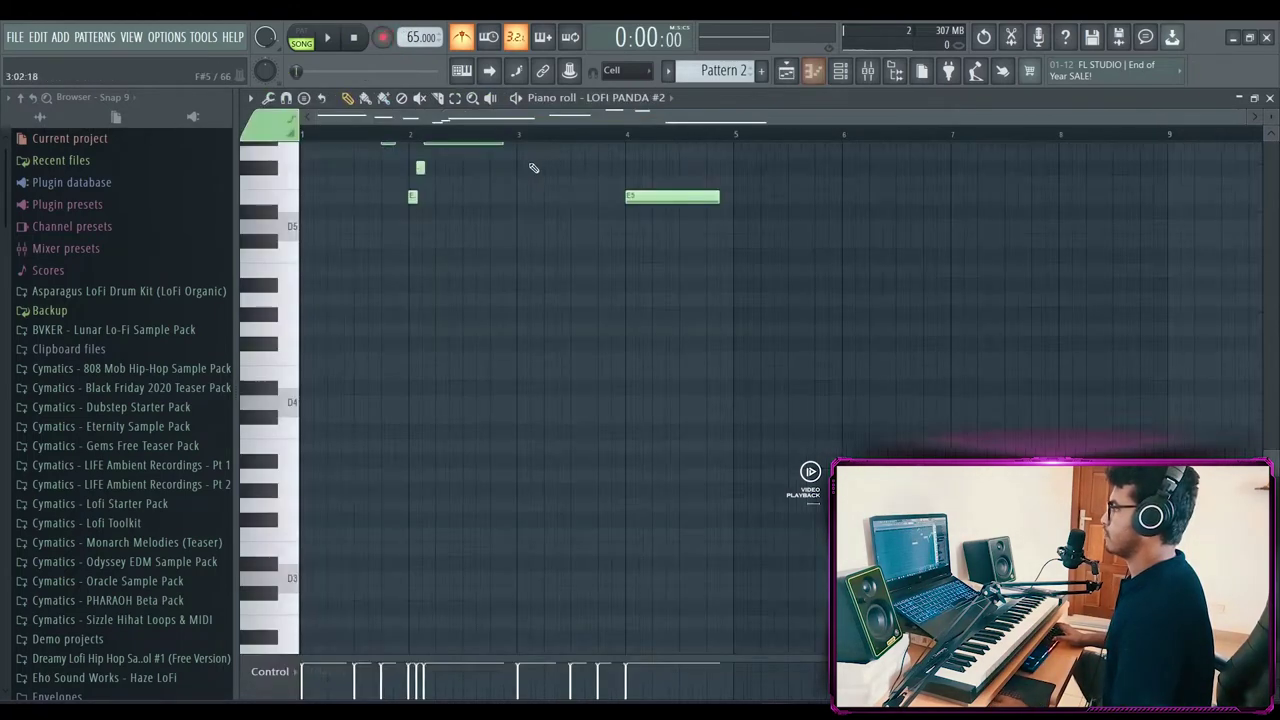
key(ctrl+a)
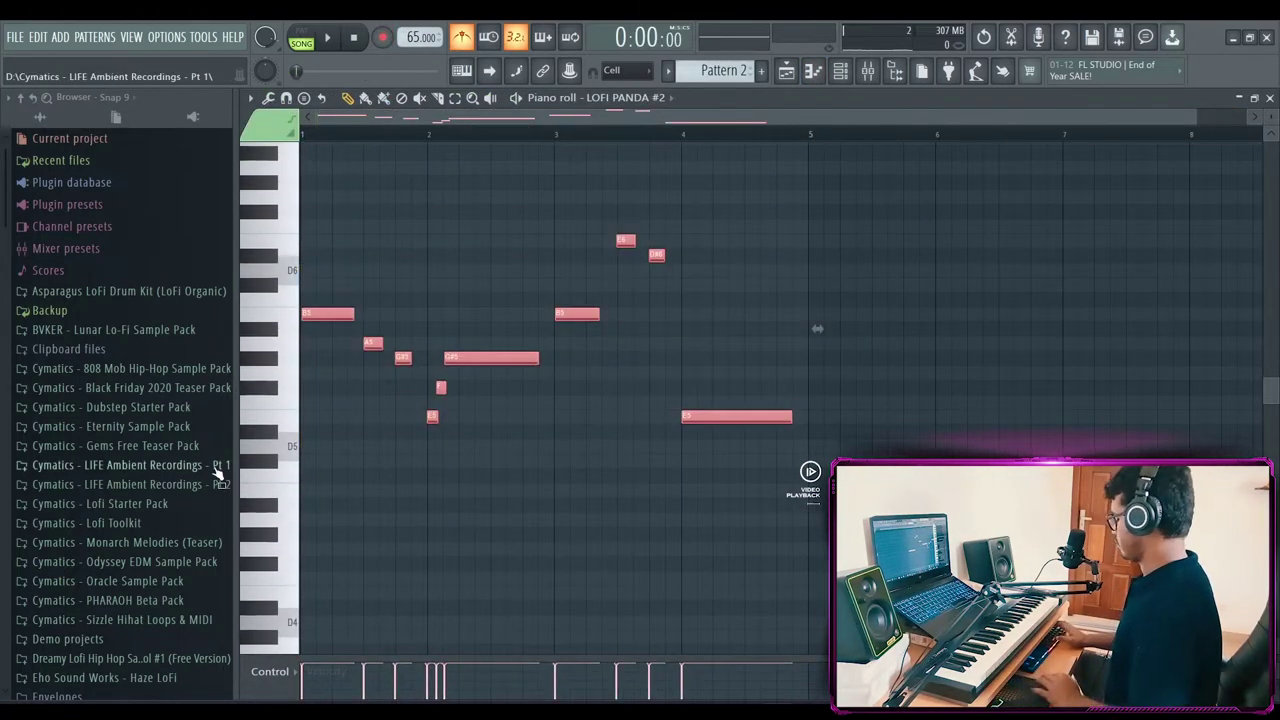
key(ctrl+b)
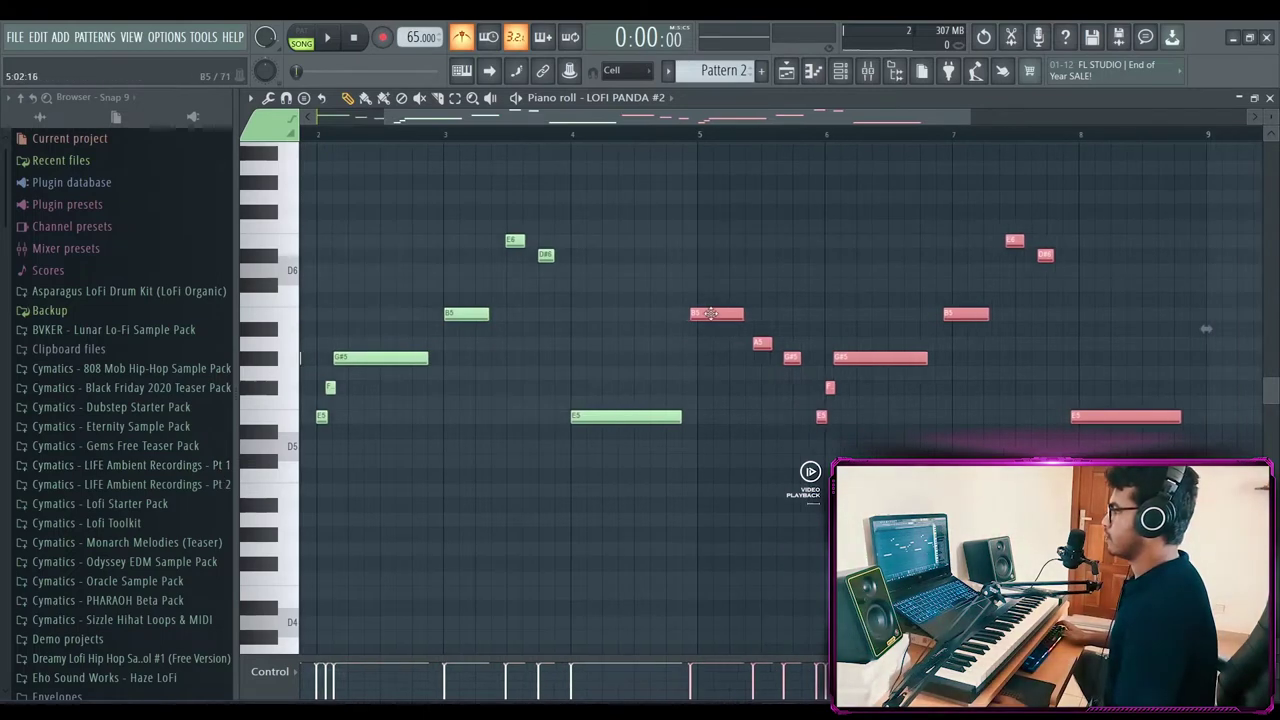
drag(703, 313, 719, 313)
key(ctrl+d)
Play back the melody and add a one-bar B5 note above the E5 in bar 4.
key(space)
key(space)
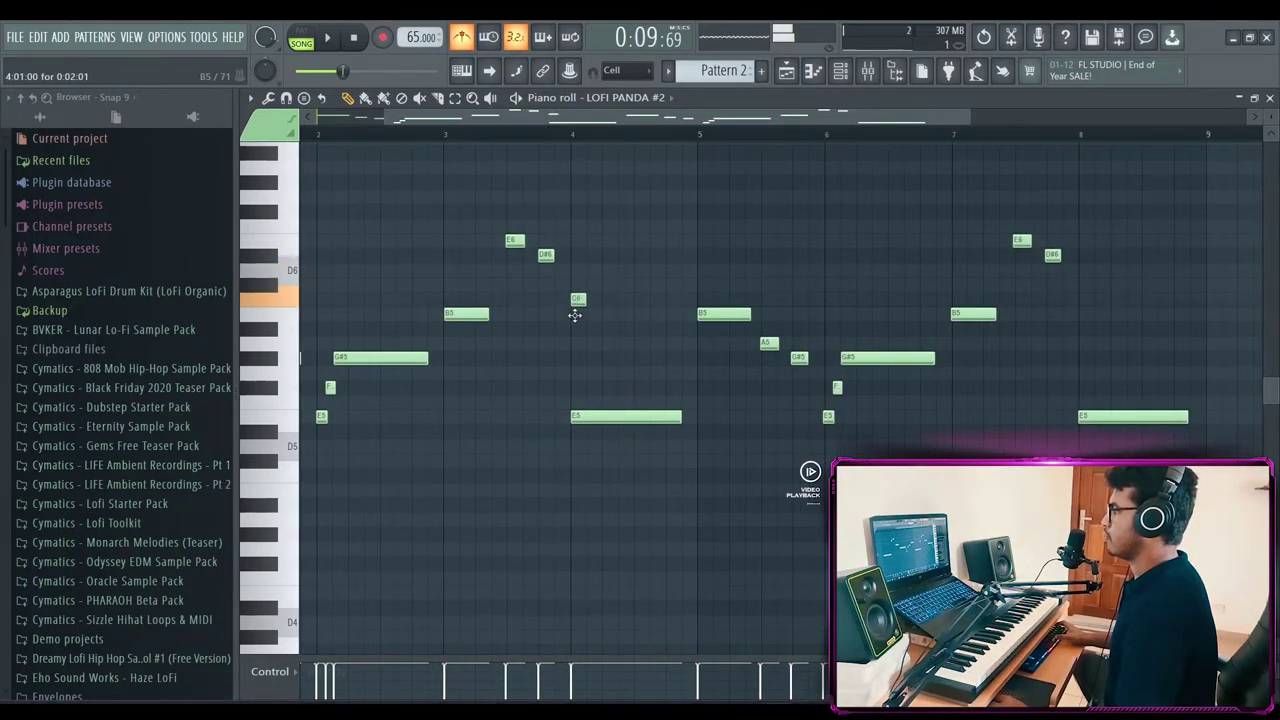
drag(575, 315, 575, 324)
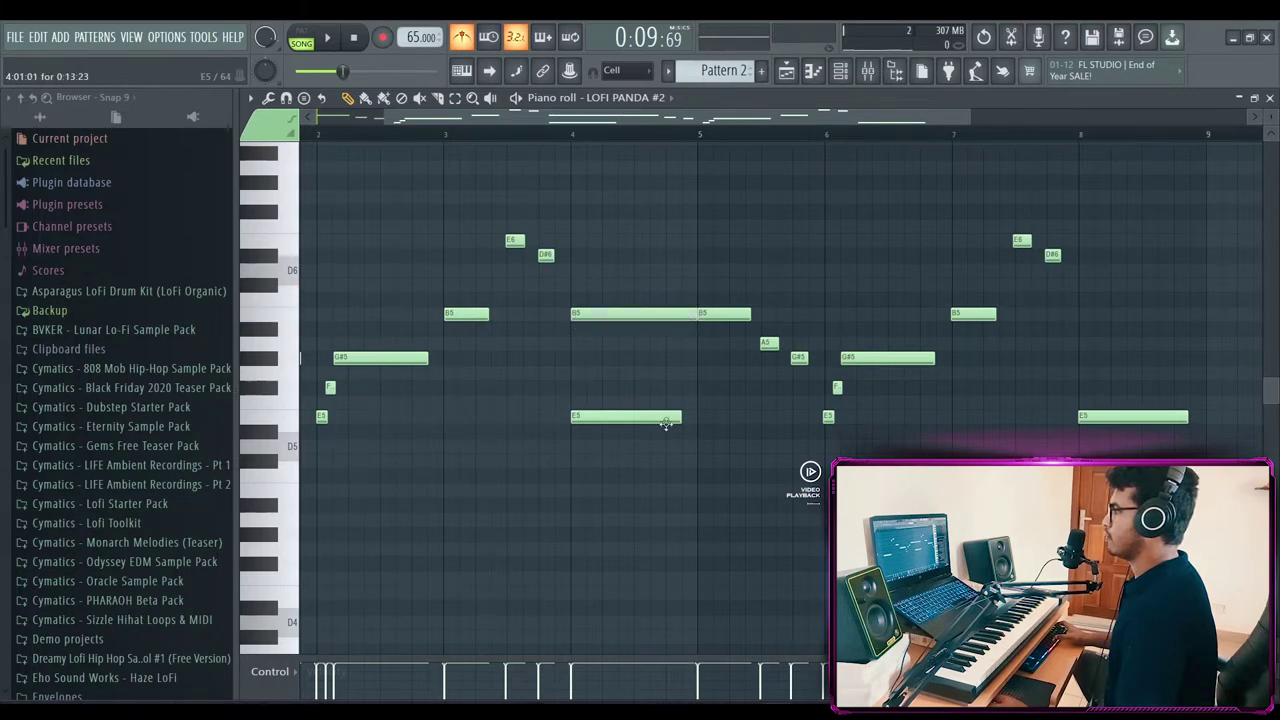
Play back the melody in the piano roll to check the join into bar 5.
key(space)
scroll(548, 141, up, 3)
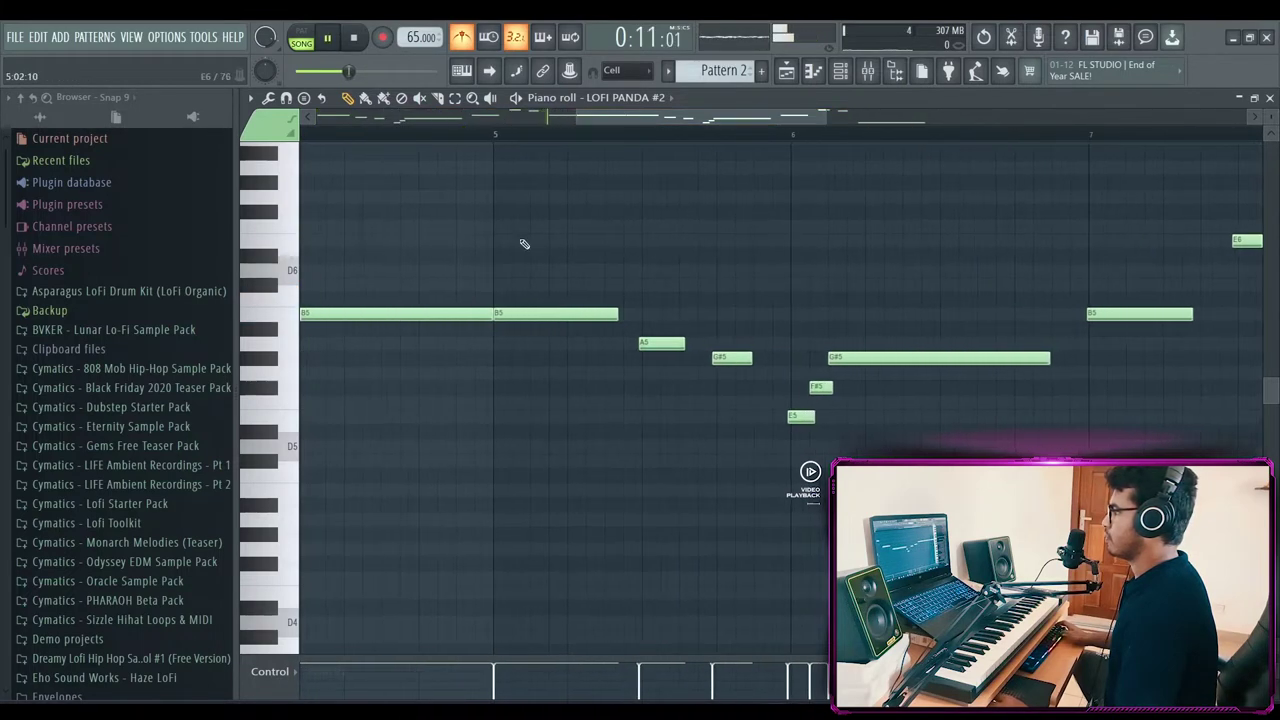
ctrl+scroll(646, 154, down, 4)
key(space)
Move the Pattern 2 clip to bar 9 in the playlist and place a second Pattern 1 clip at bar 9 on Track 2.
key(F5)
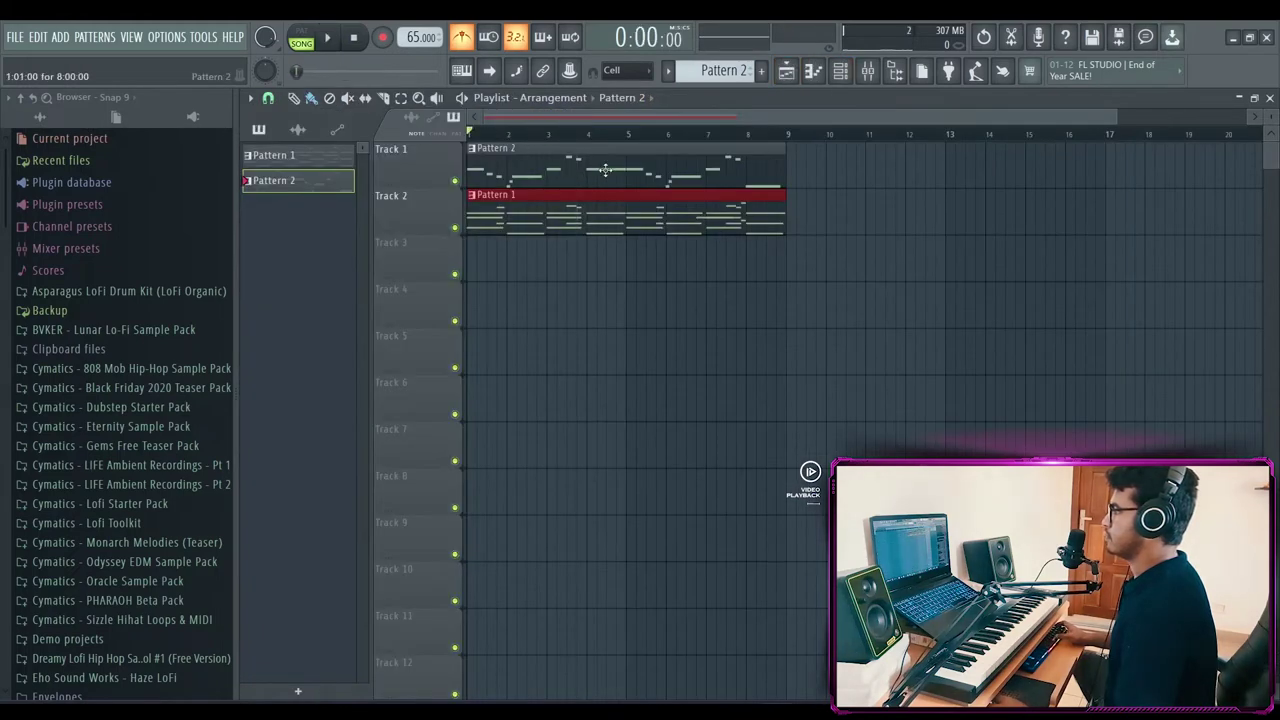
drag(605, 170, 925, 165)
click(754, 214)
click(794, 219)
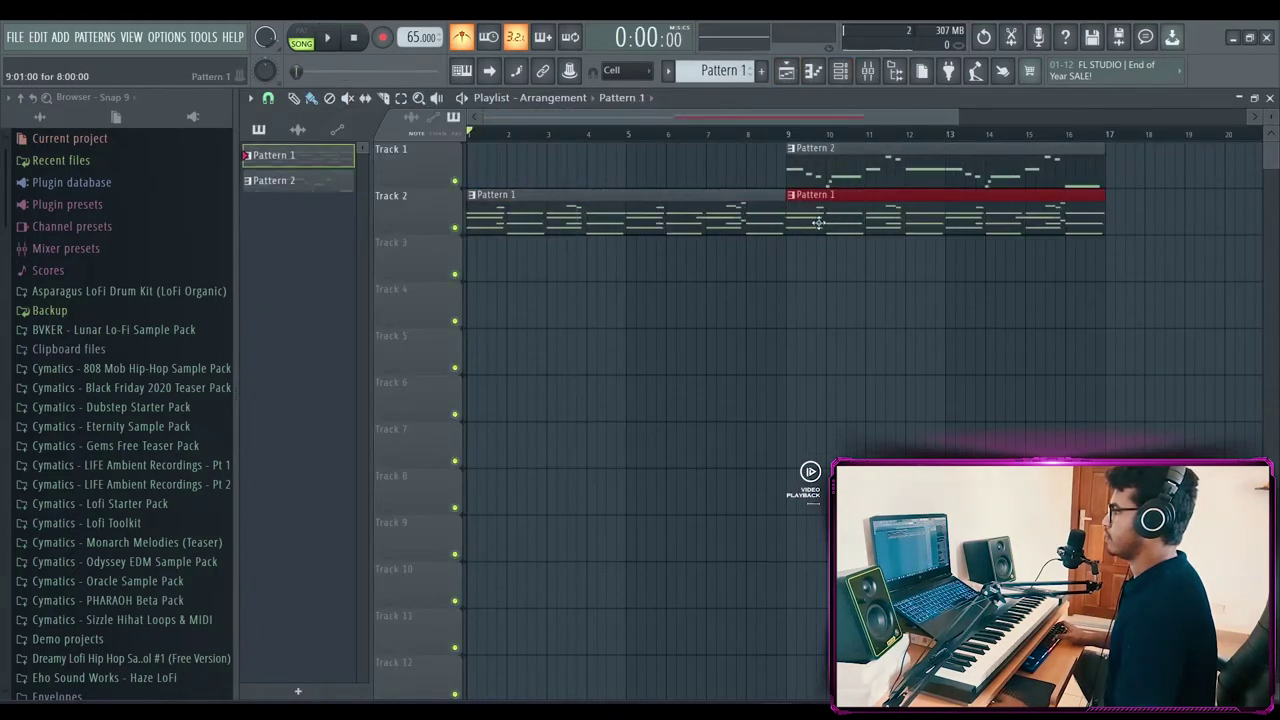
Add a third LOFI PANDA instrument channel to the channel rack for the bass.
click(846, 74)
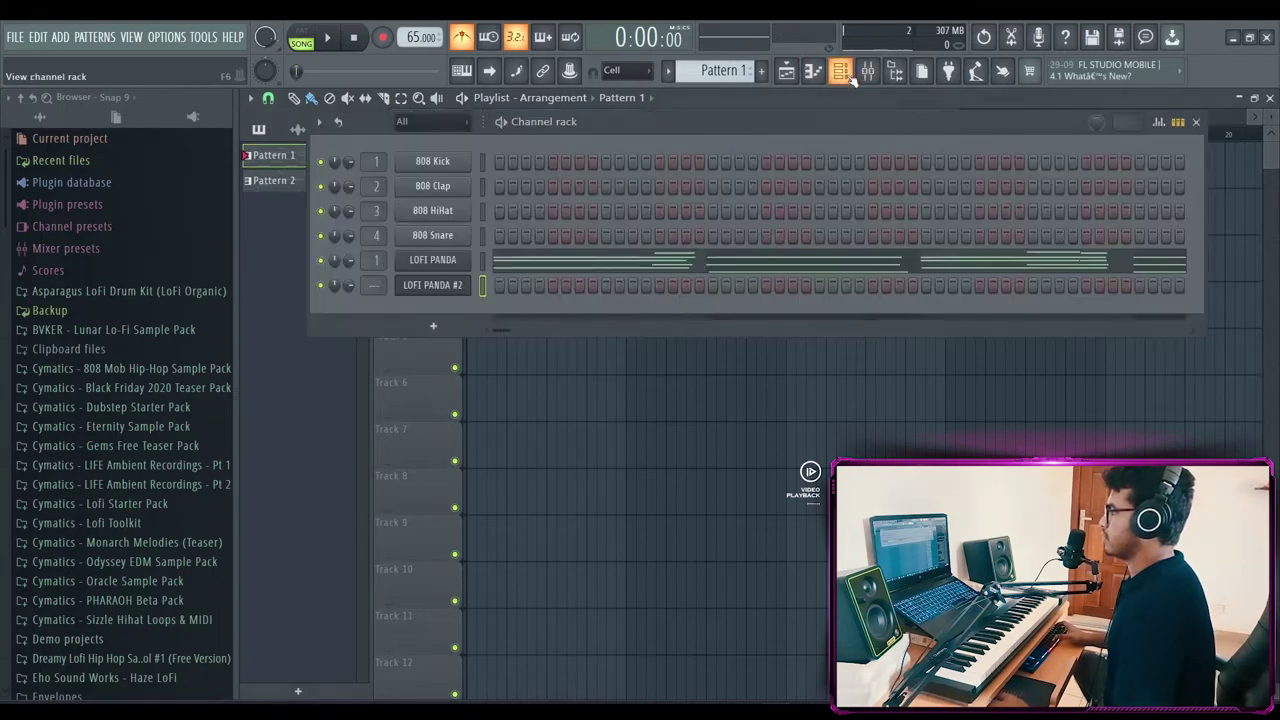
click(446, 325)
click(620, 494)
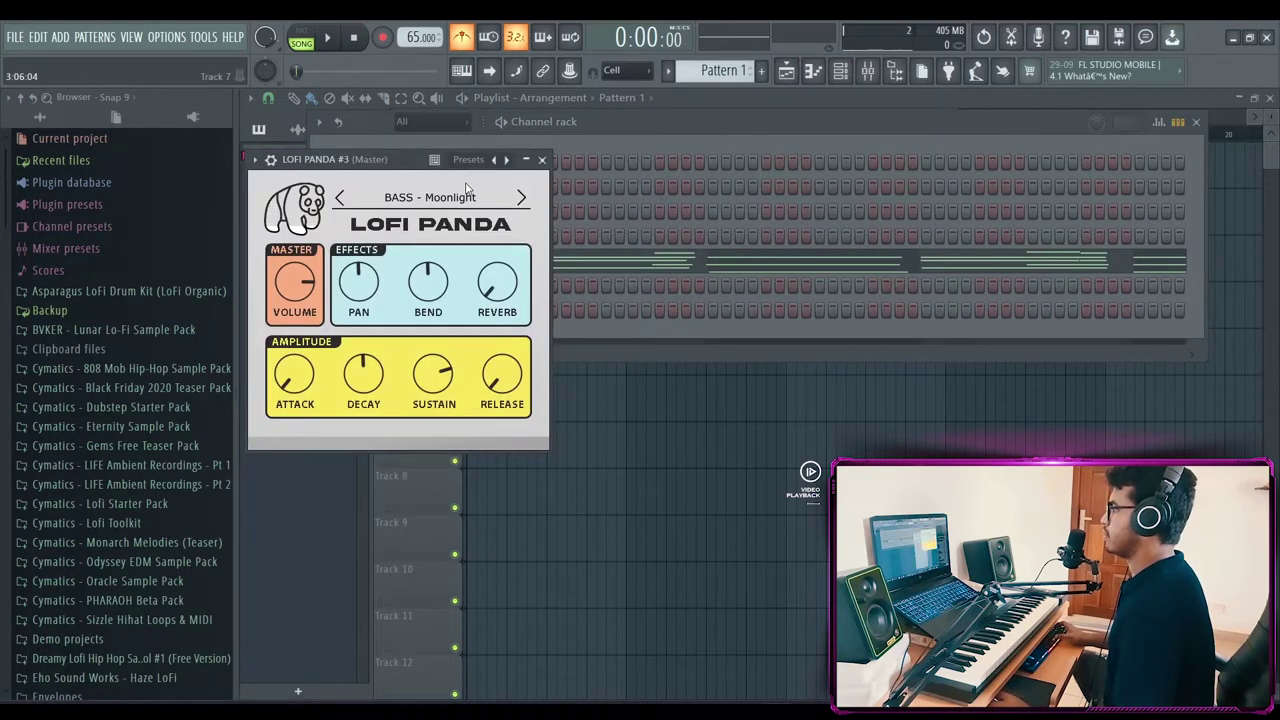
Audition the Moonlight, Brooklyn and Morning Sun bass presets on the third LOFI PANDA and move on to the following preset.
click(466, 185)
click(383, 178)
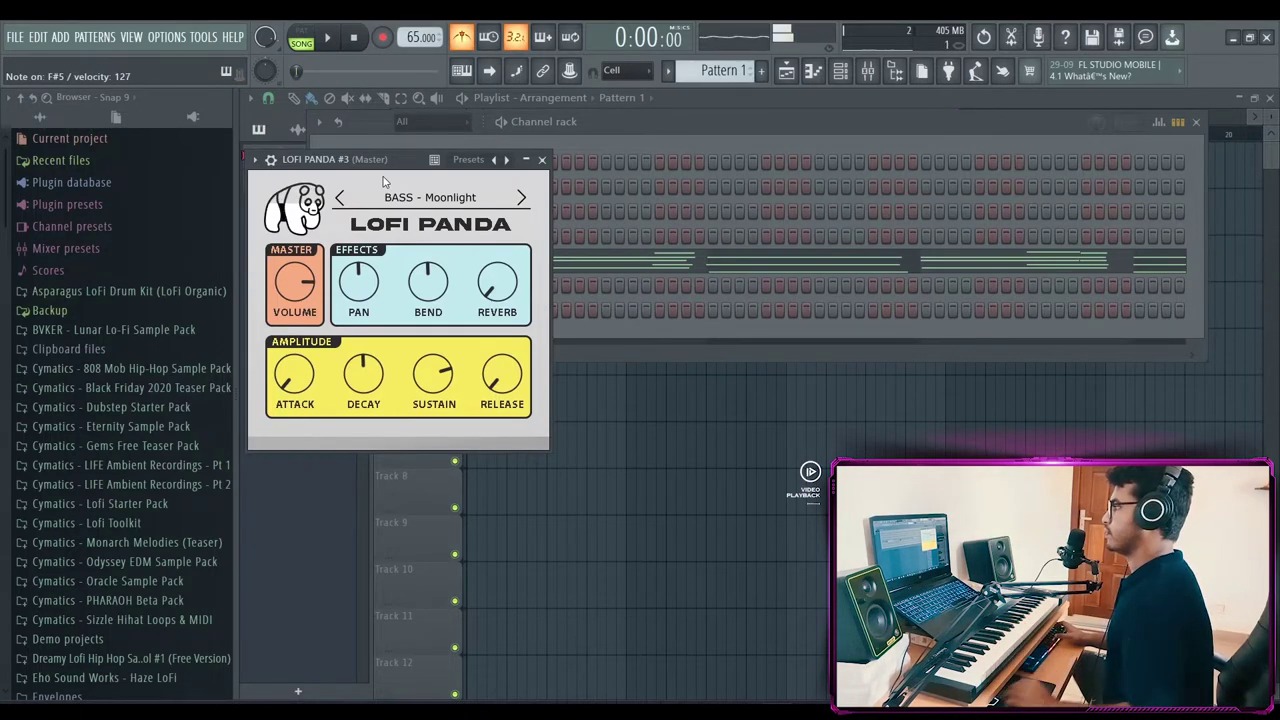
click(520, 197)
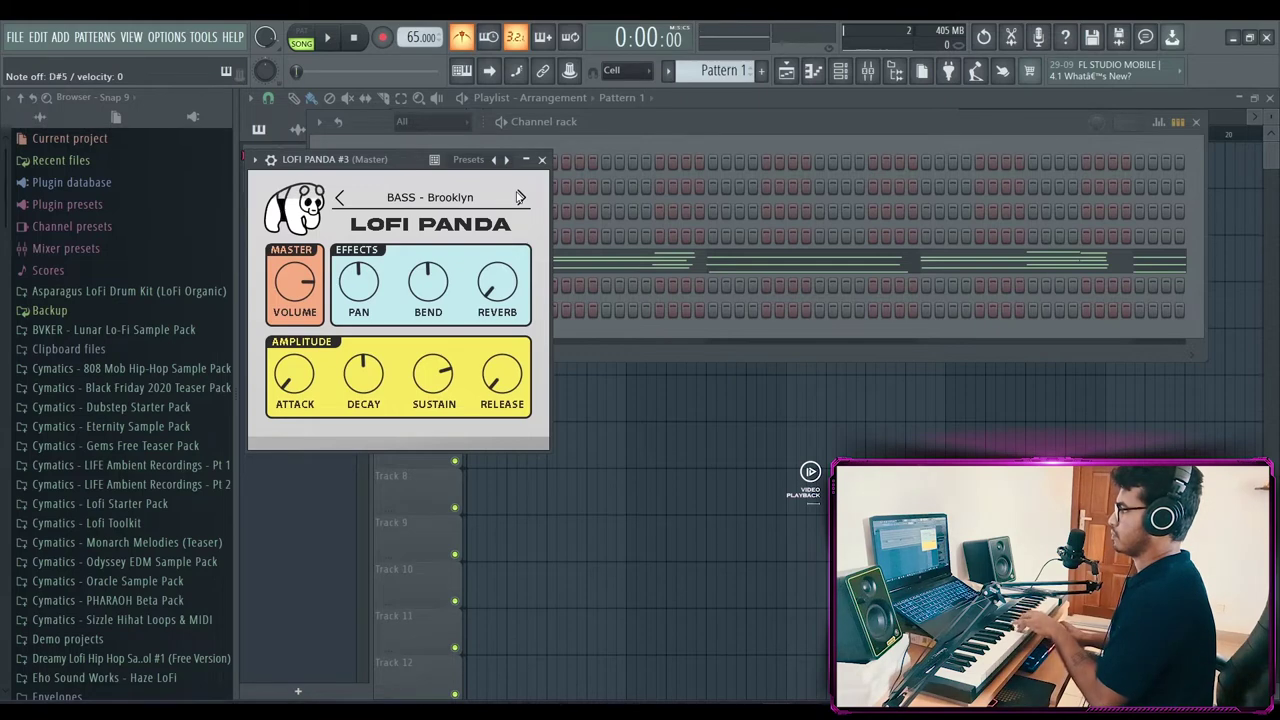
click(520, 197)
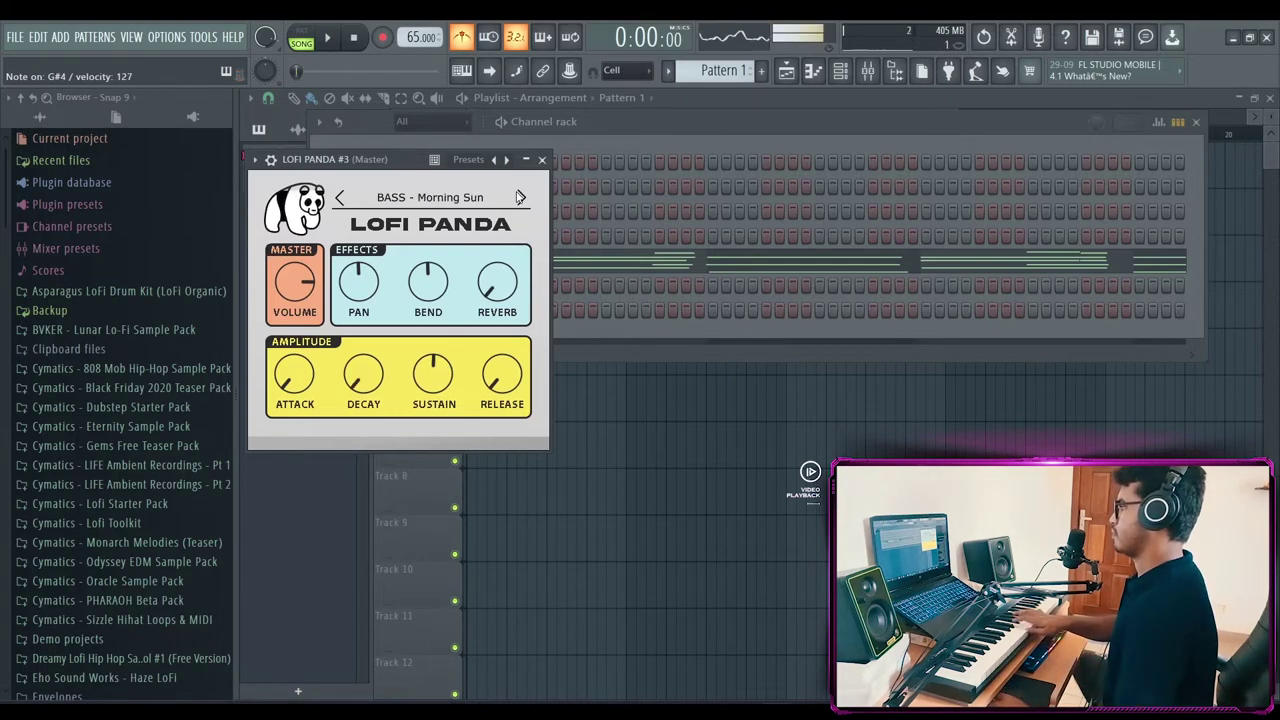
click(520, 197)
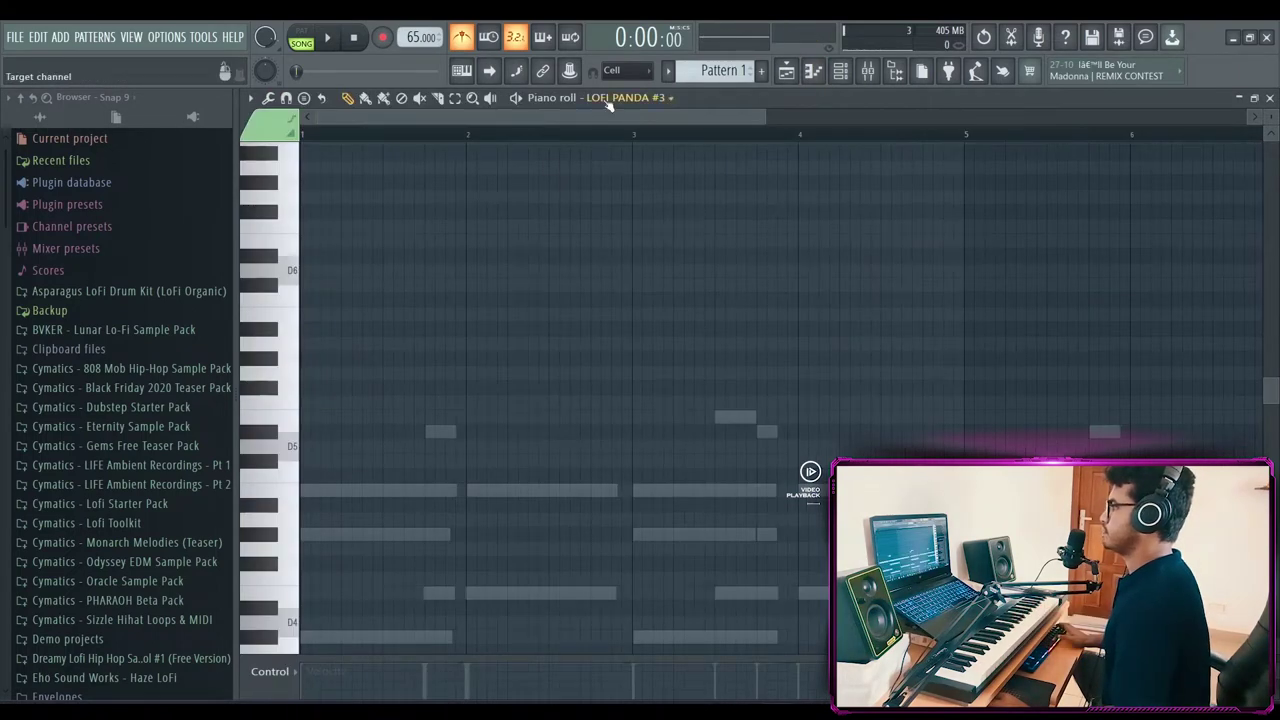
Select the lowest chord notes, C#4 and A3, in the LOFI PANDA piano roll of Pattern 1 as the bass source.
scroll(609, 105, up, 2)
scroll(694, 194, down, 7)
scroll(1123, 400, up, 1)
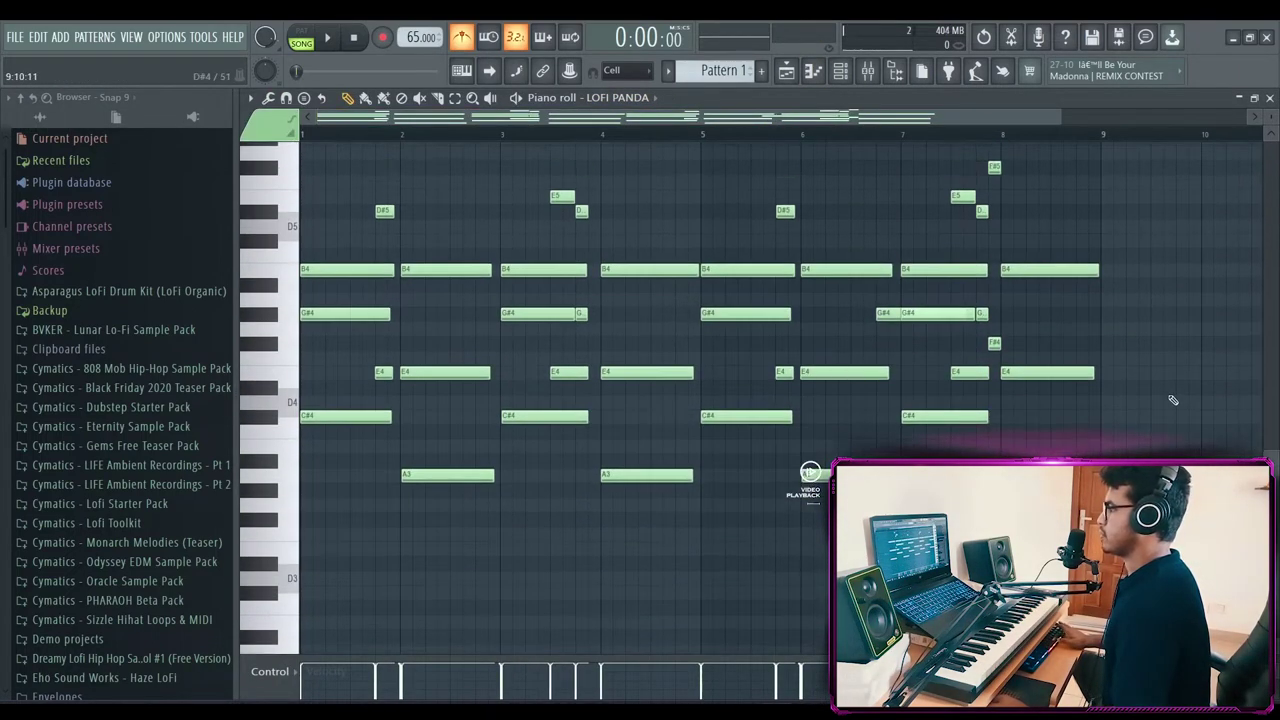
drag(1174, 396, 178, 552)
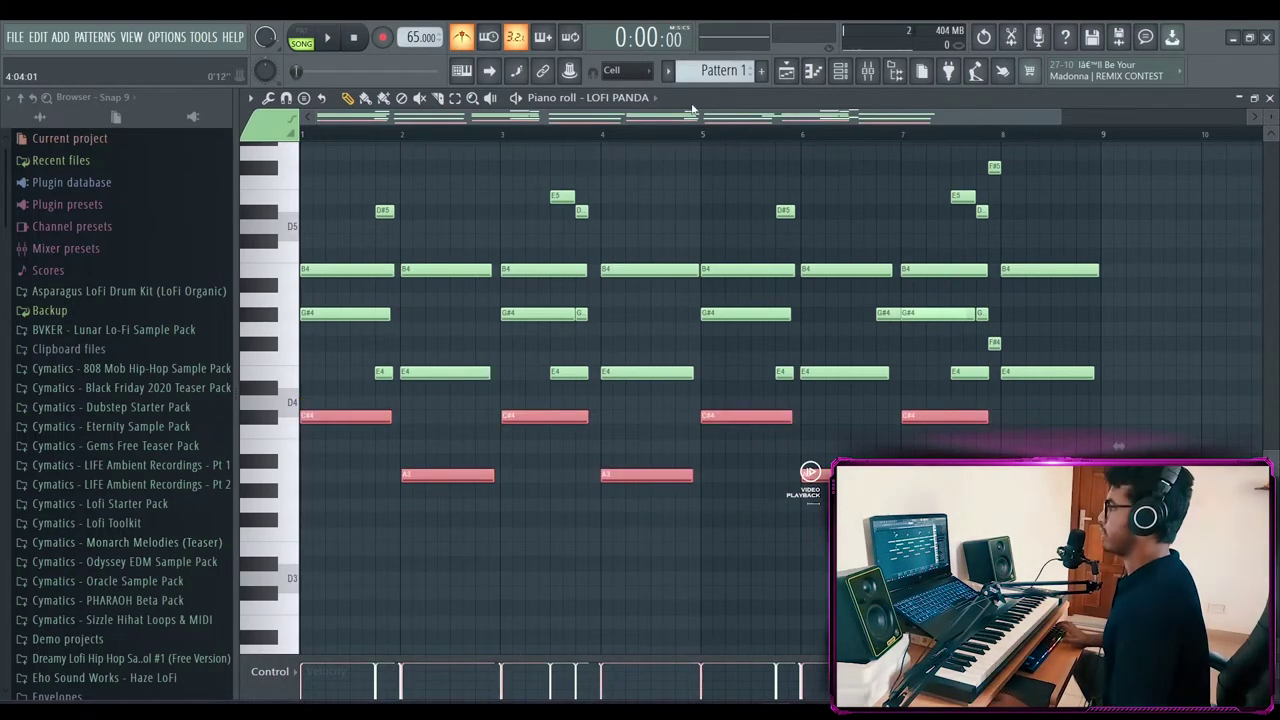
scroll(728, 70, down, 1)
scroll(728, 70, up, 1)
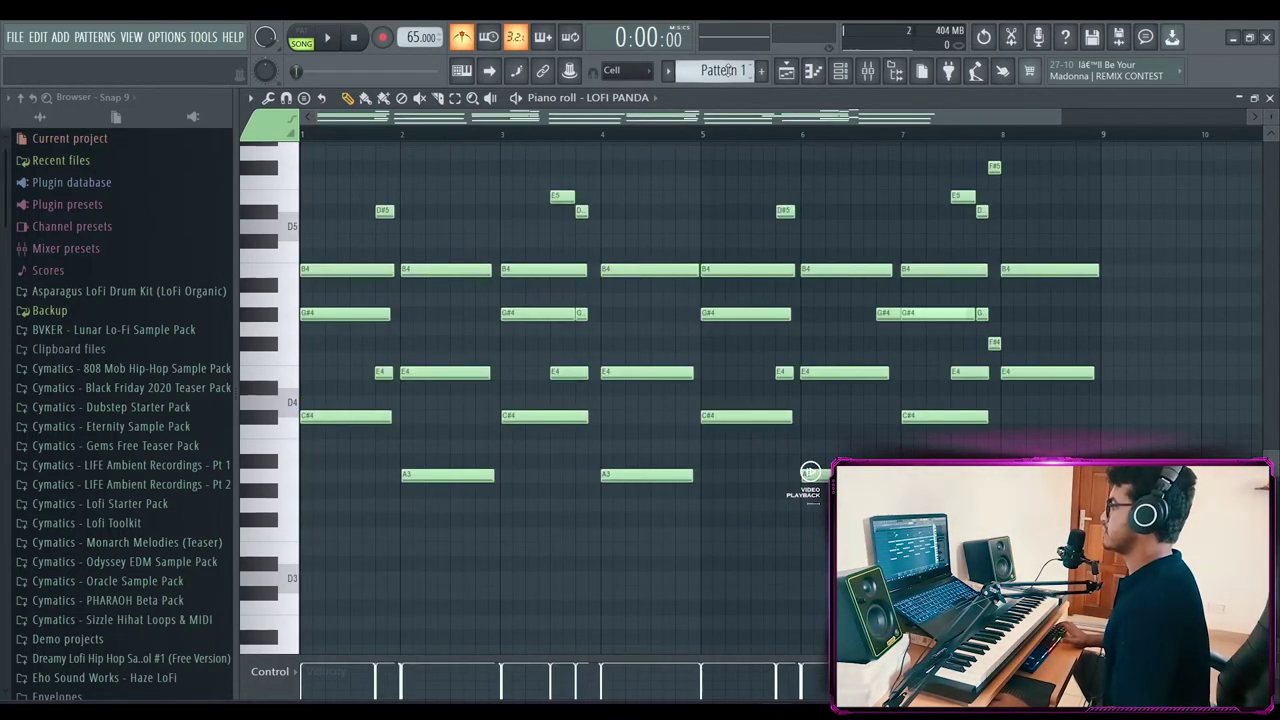
Create Pattern 3 and put the bass line of C#3, A2 and short E3 notes into LOFI PANDA #3.
scroll(422, 574, up, 2)
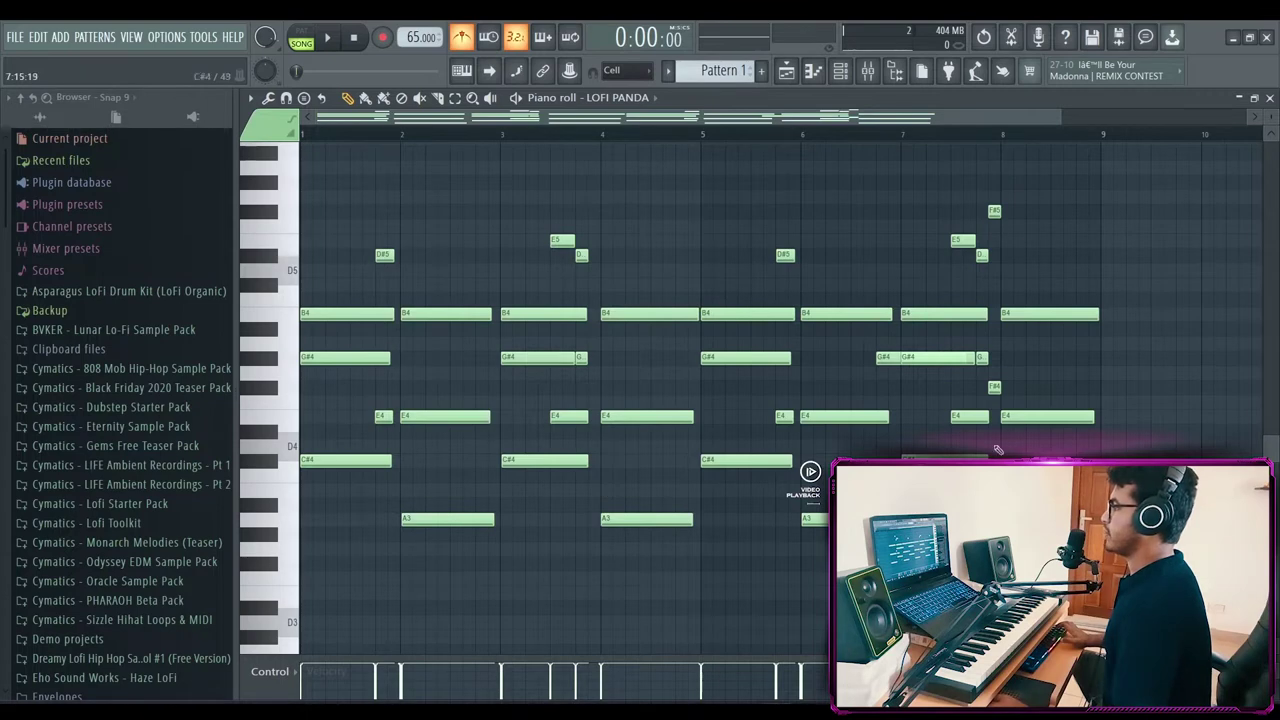
scroll(737, 72, down, 1)
scroll(735, 72, down, 1)
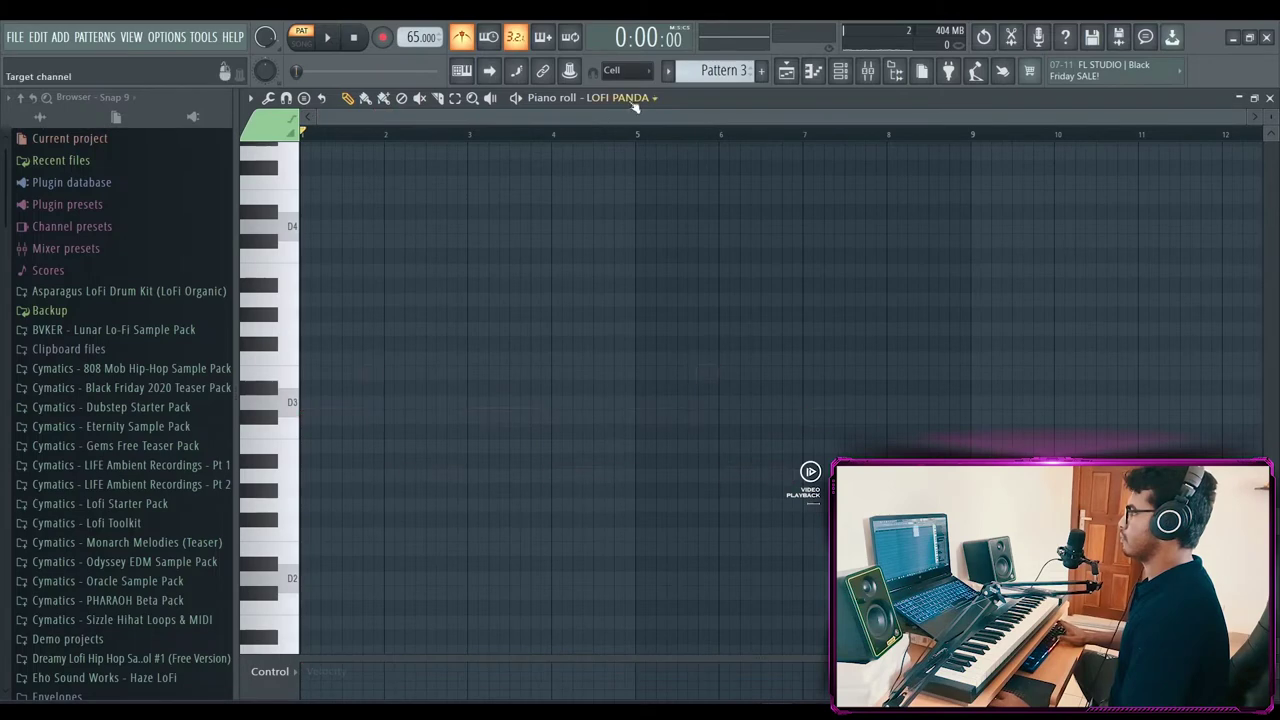
click(630, 98)
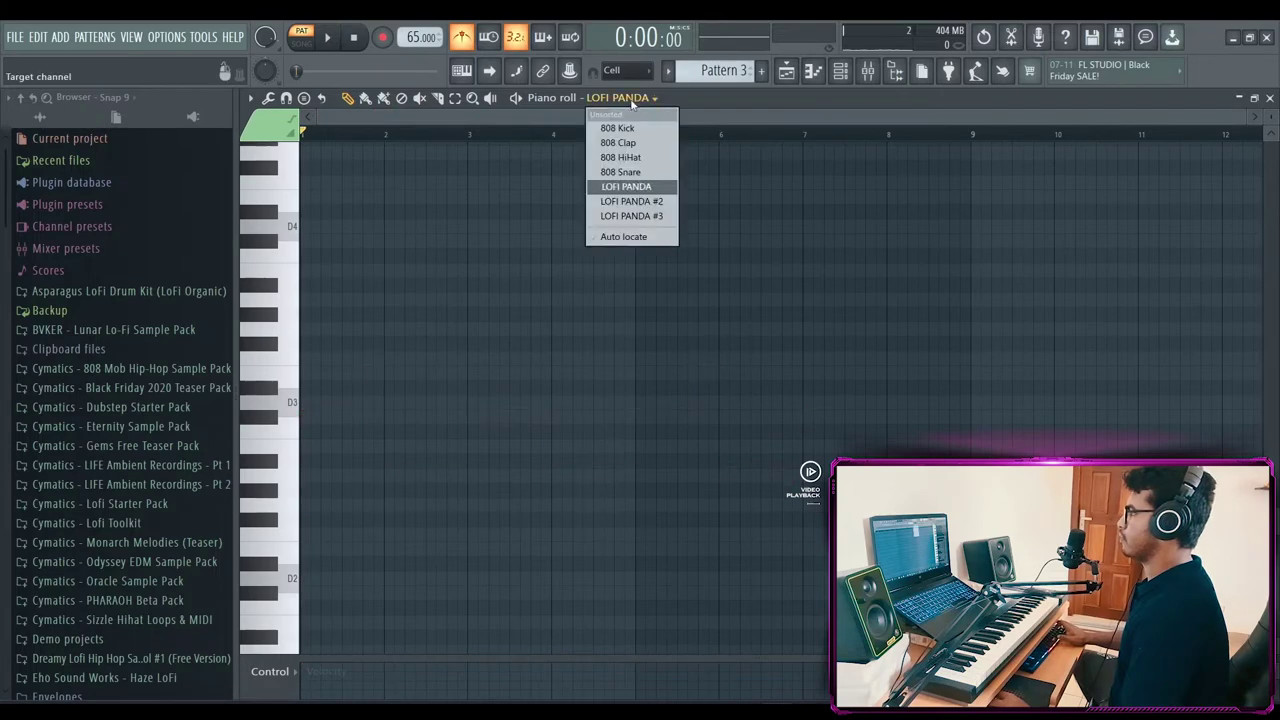
click(644, 222)
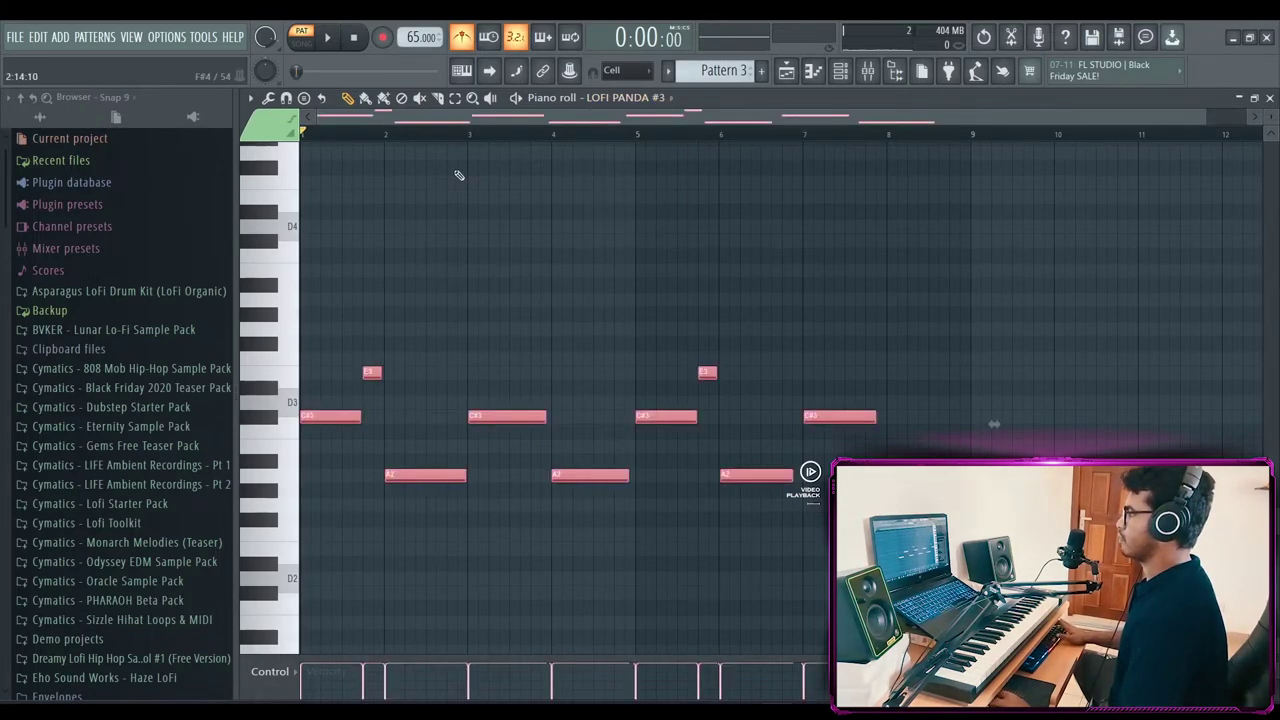
Transpose the Pattern 3 bass notes up two octaves, playing them back between the shifts.
key(space)
key(space)
key(ctrl+Up)
key(space)
key(space)
key(ctrl+Up)
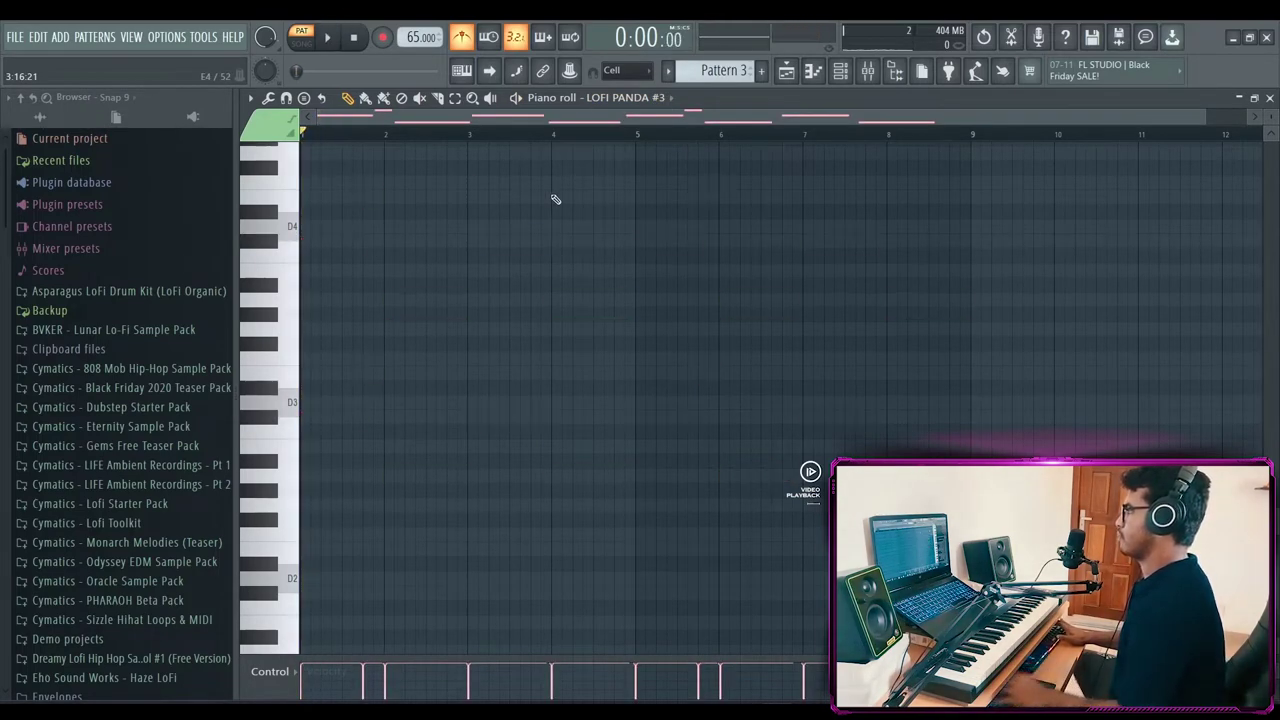
scroll(826, 147, up, 3)
Place Pattern 3 clips on Track 3 at bars 1 and 9 and play the arrangement.
click(786, 70)
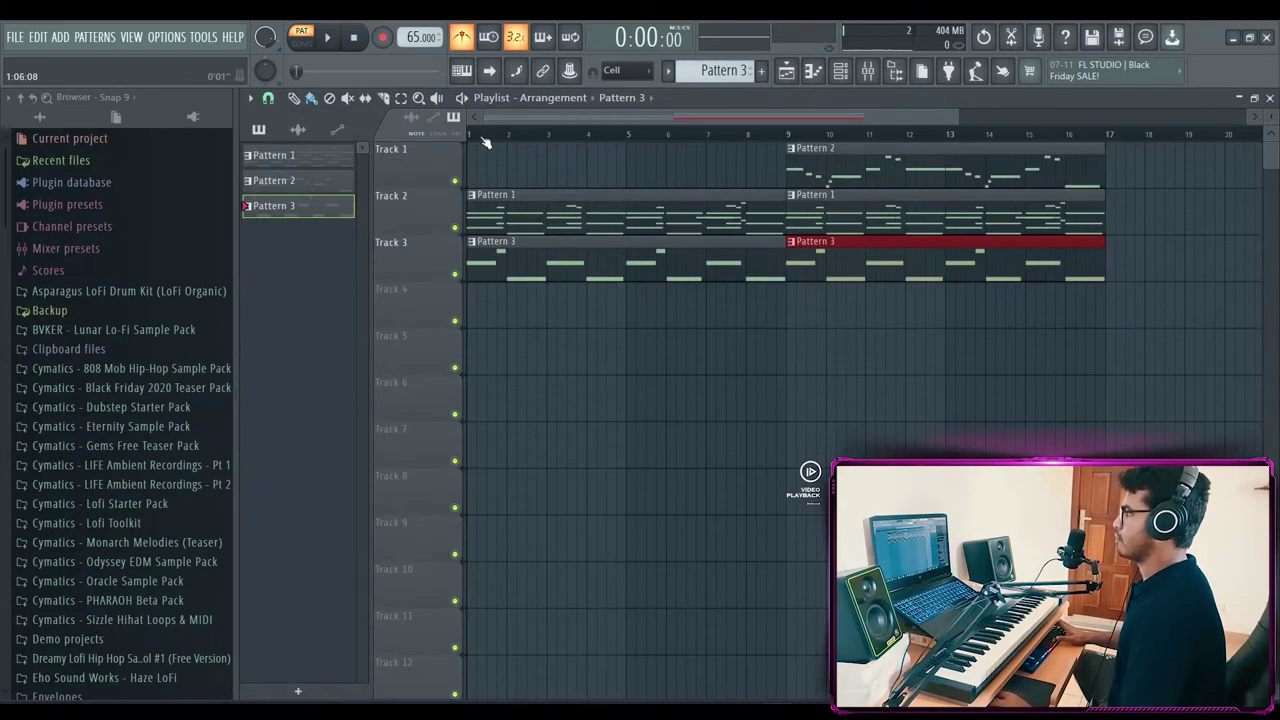
key(space)
Lower the volume of the bass on mixer Insert 4 during playback.
click(842, 78)
click(865, 78)
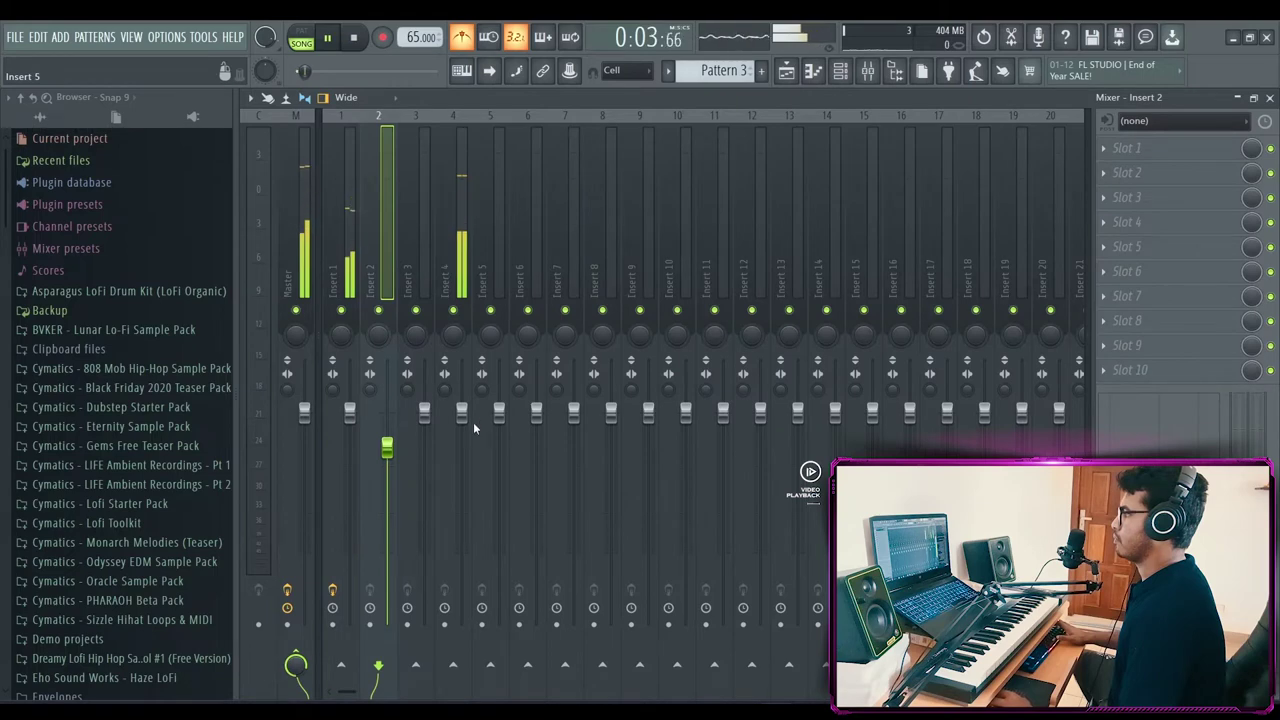
drag(462, 412, 462, 483)
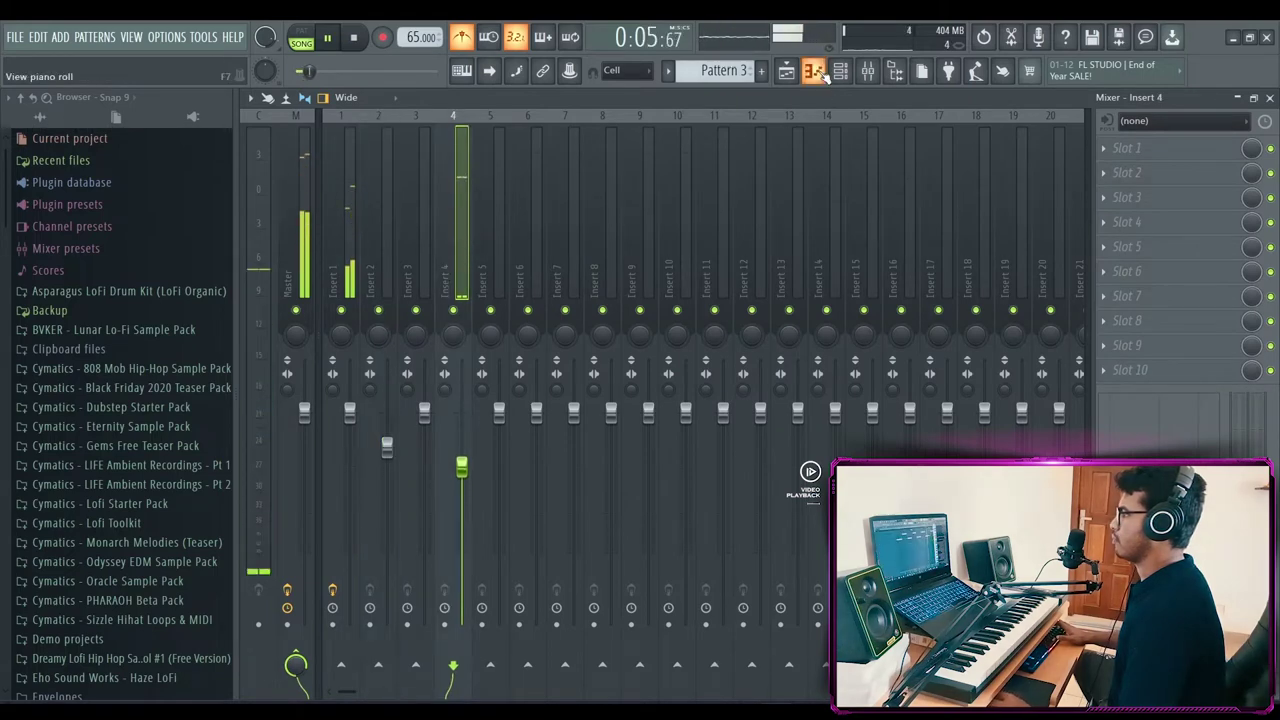
Check the Pattern 3 bass notes in the piano roll and the LOFI PANDA #3 sound settings against the arrangement.
key(F7)
scroll(481, 125, up, 3)
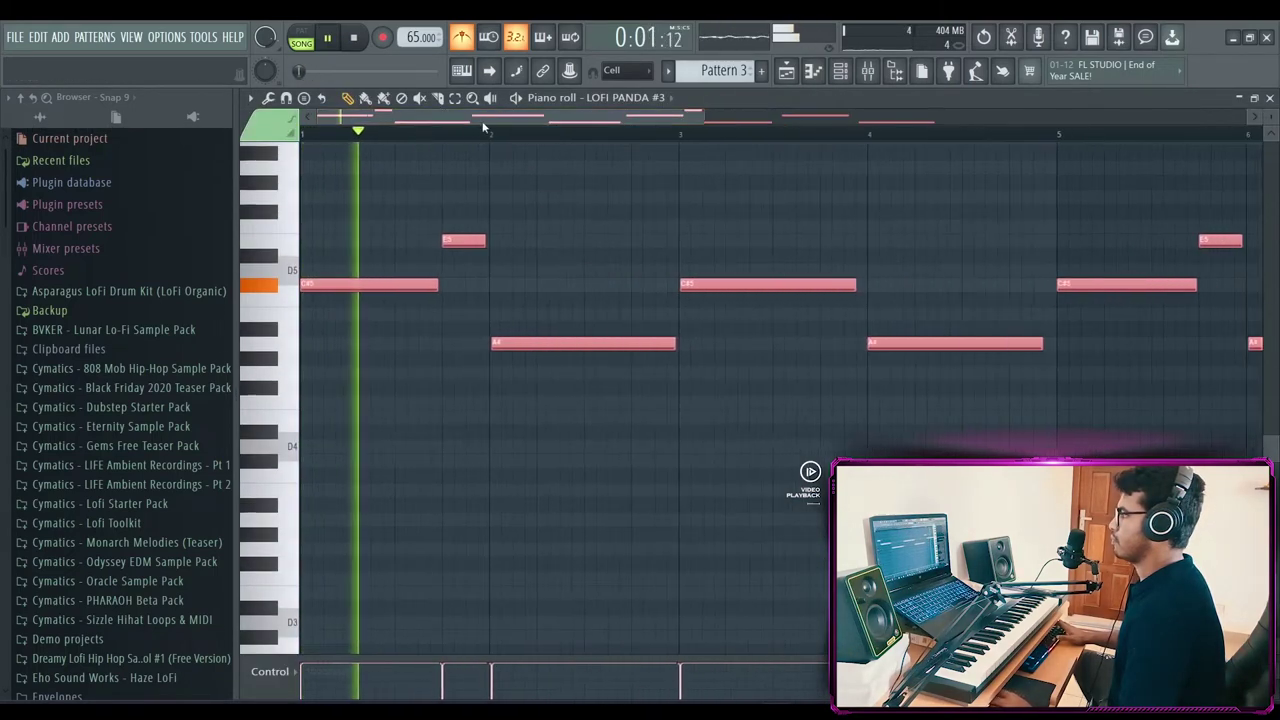
key(ctrl+d)
key(space)
click(813, 71)
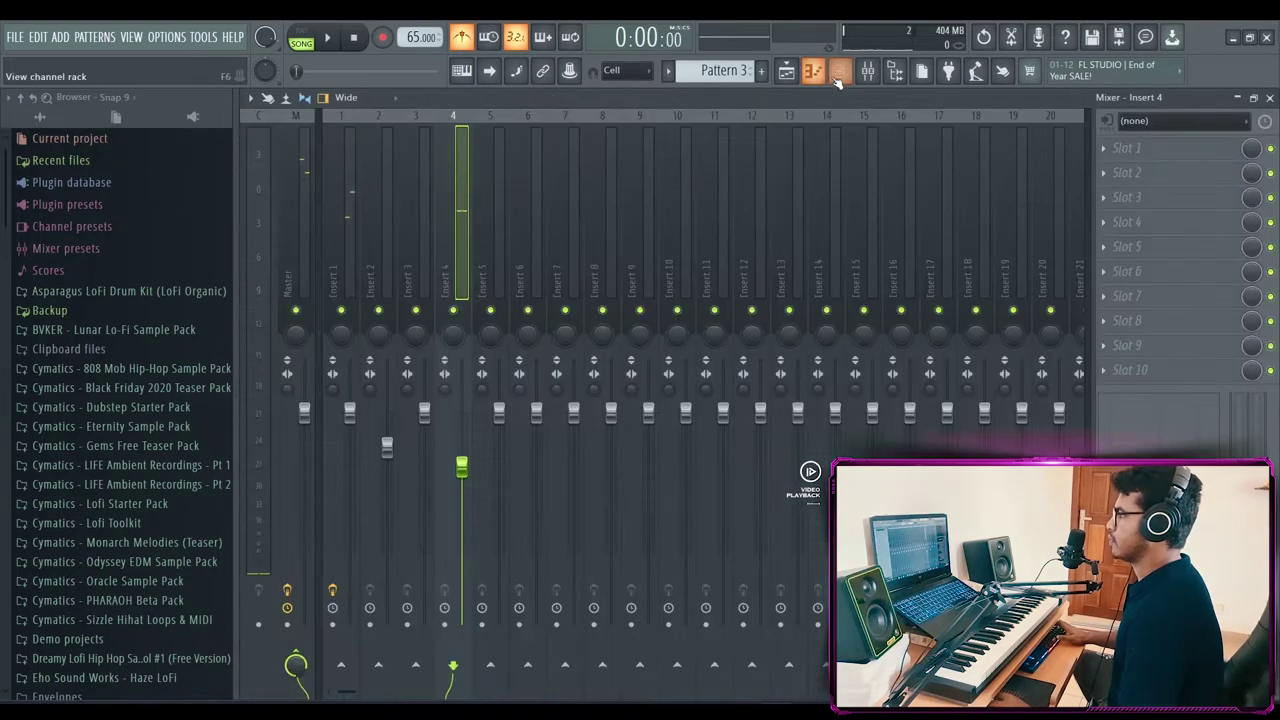
click(840, 76)
click(788, 73)
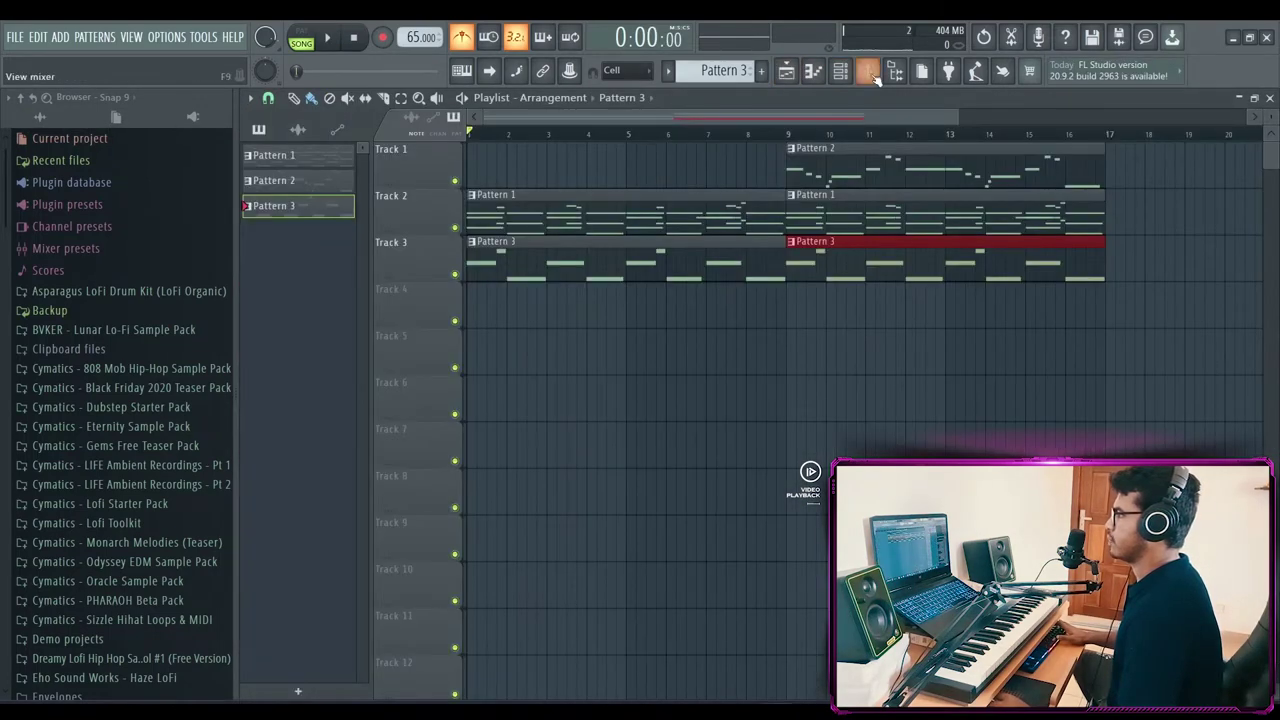
click(840, 70)
click(456, 311)
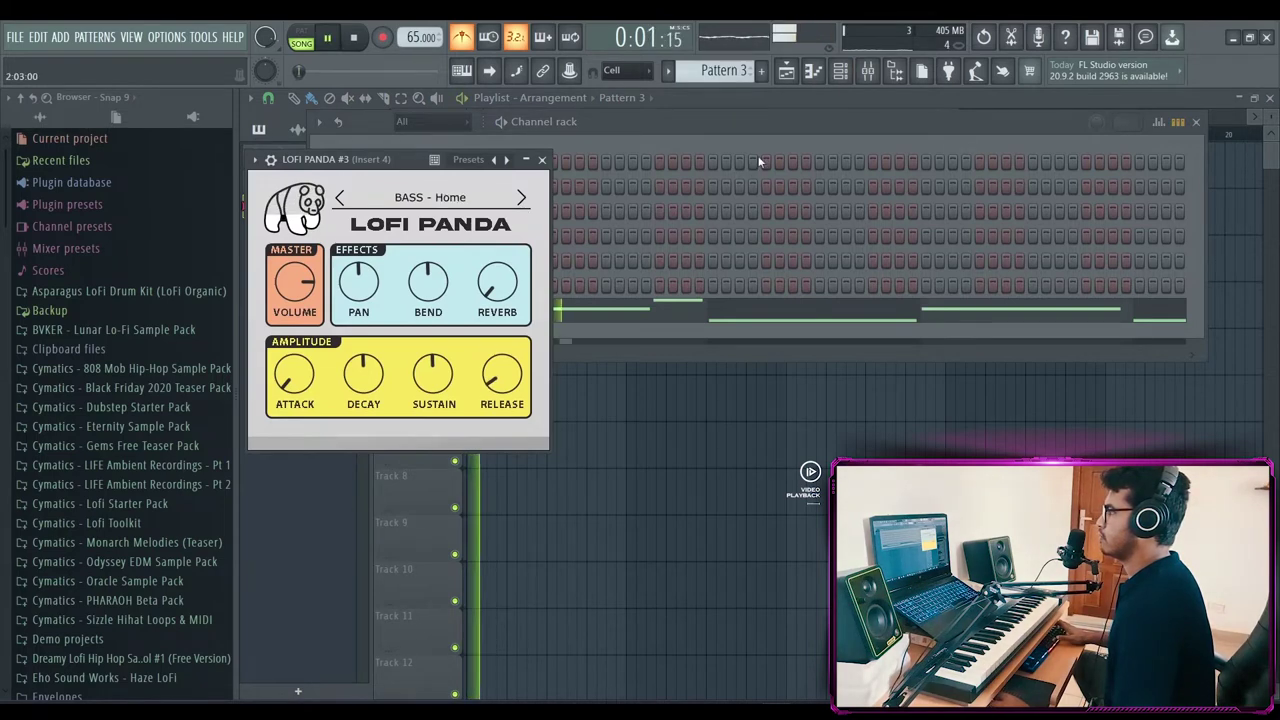
Load Fruity Parametric EQ 2 on Insert 4, roll off the highs with band 7, and lower the insert's volume.
click(813, 70)
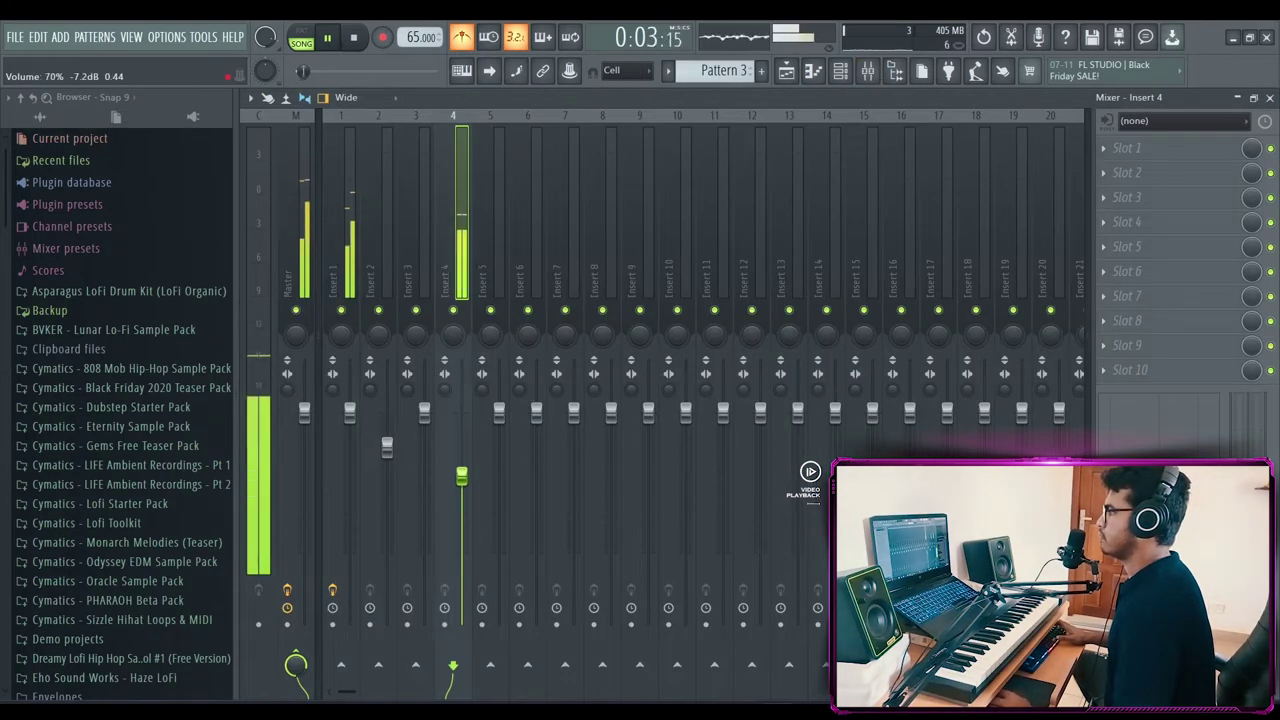
click(1127, 147)
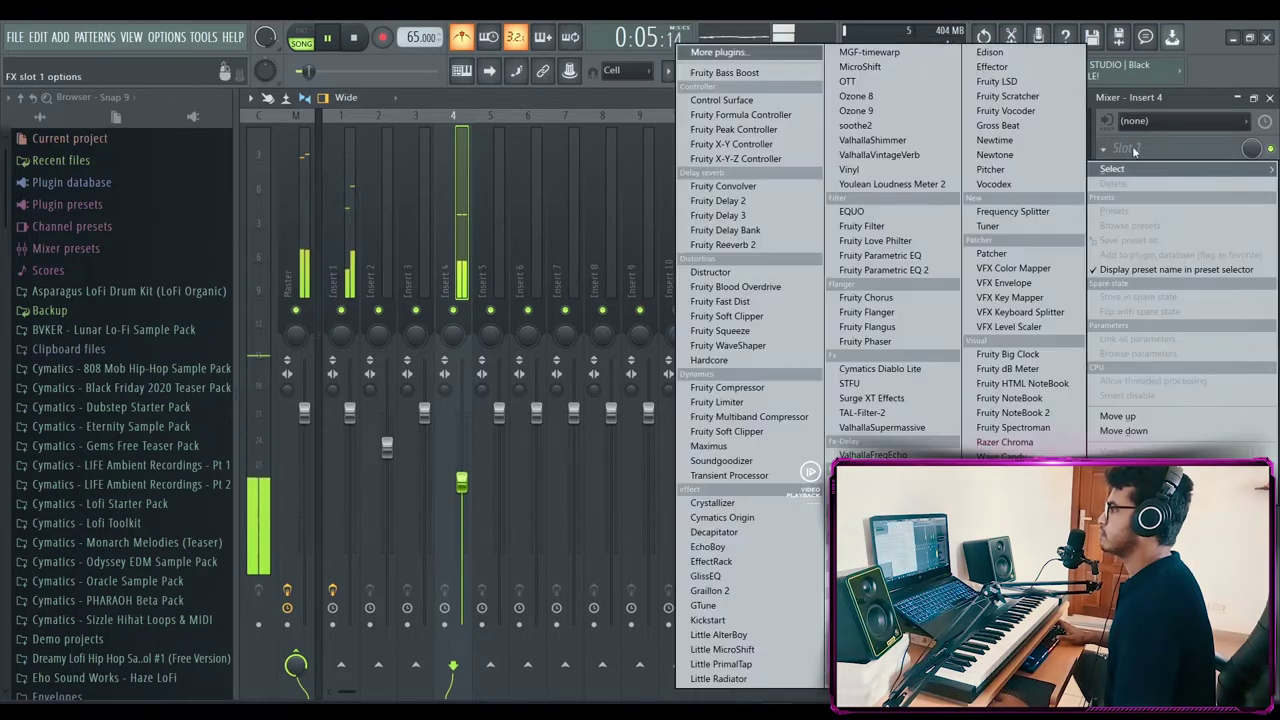
click(890, 256)
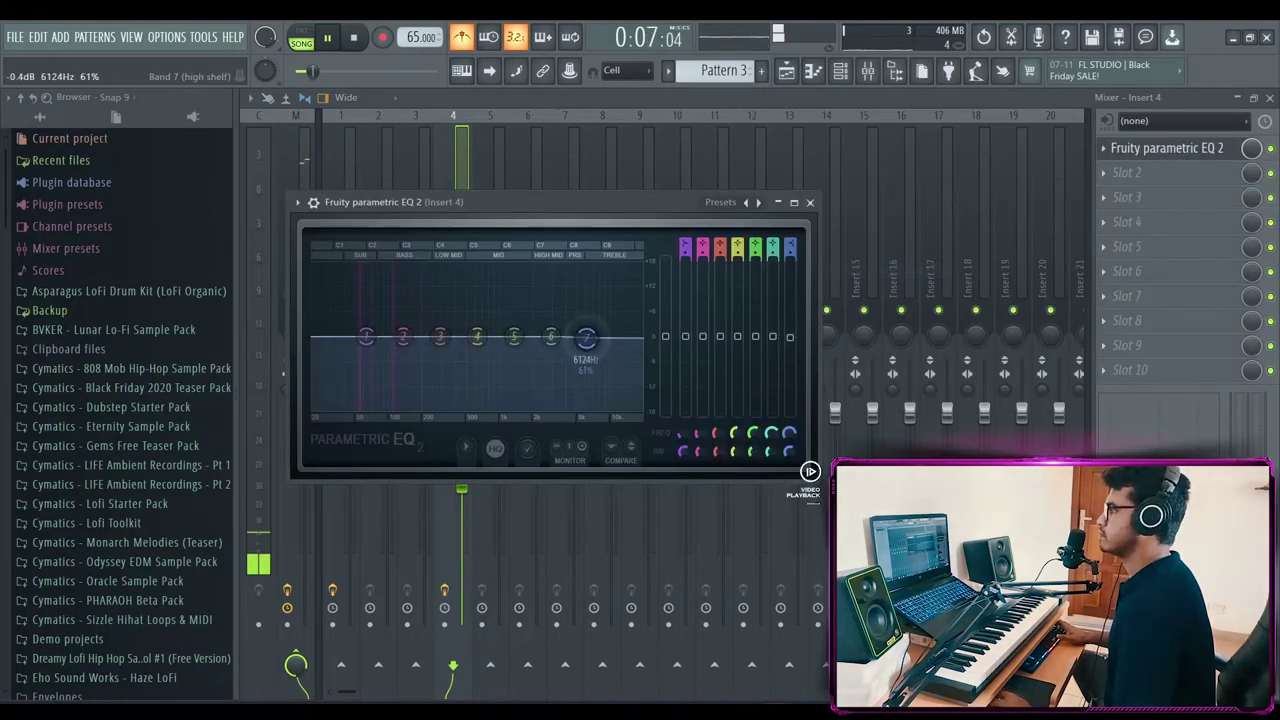
drag(588, 336, 519, 408)
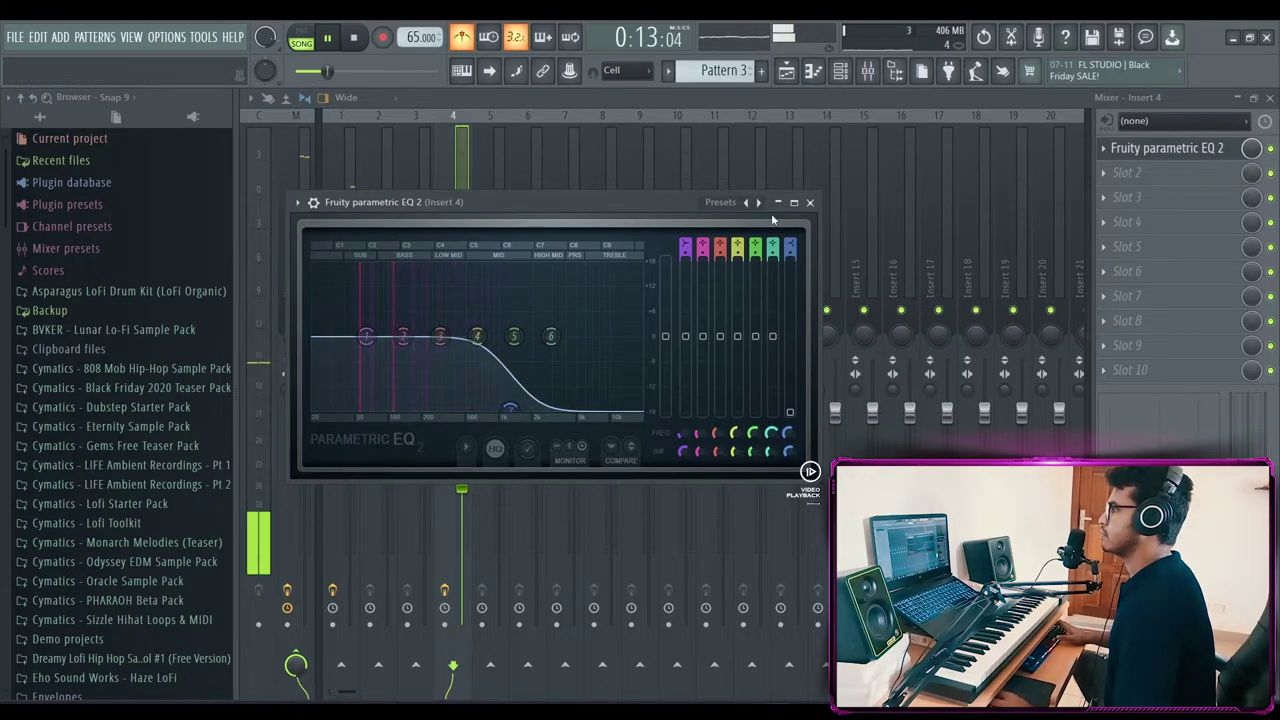
click(811, 203)
drag(461, 485, 462, 488)
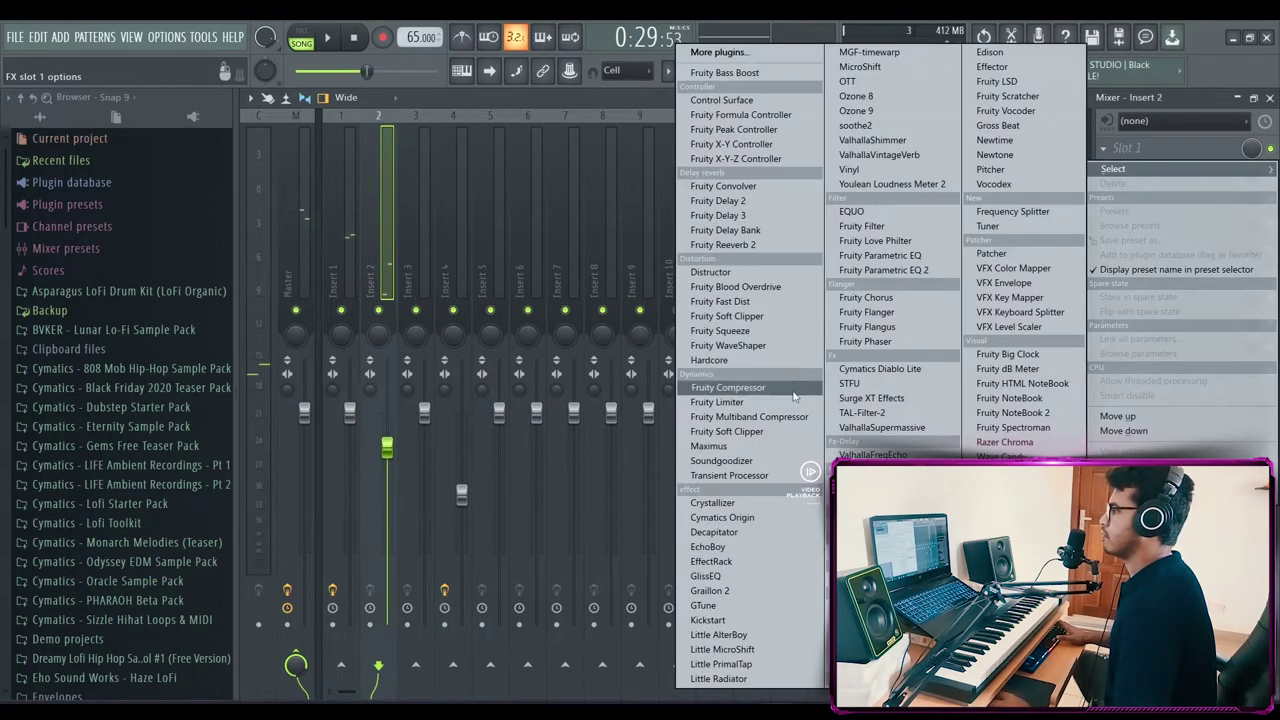
Load Crystallizer in the first effect slot of Insert 2 and play the song at a tempo of 72 BPM.
click(766, 504)
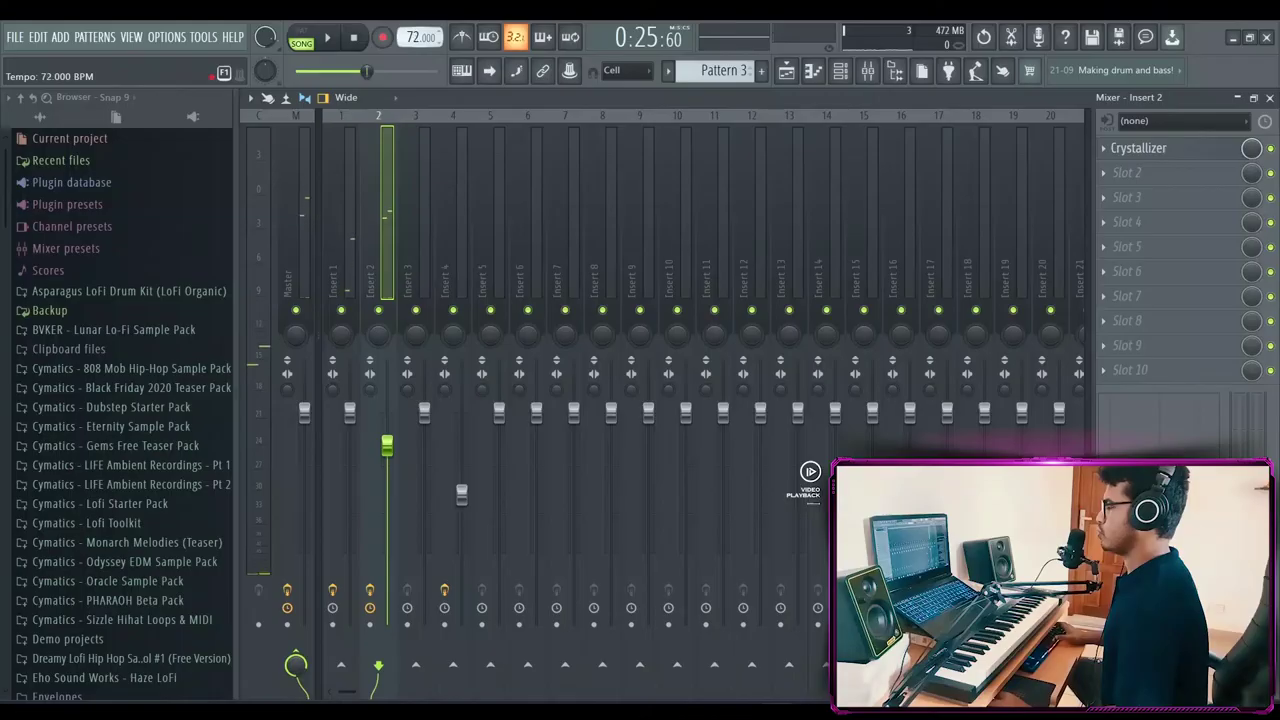
key(space)
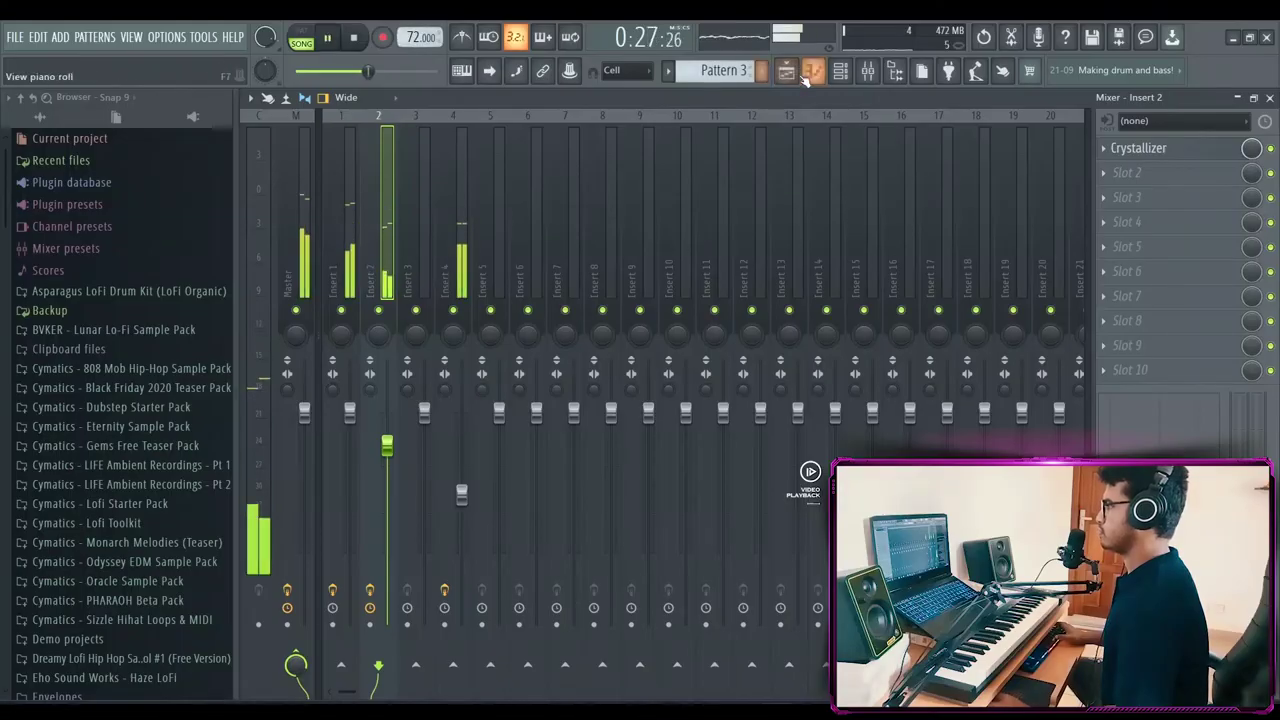
click(786, 71)
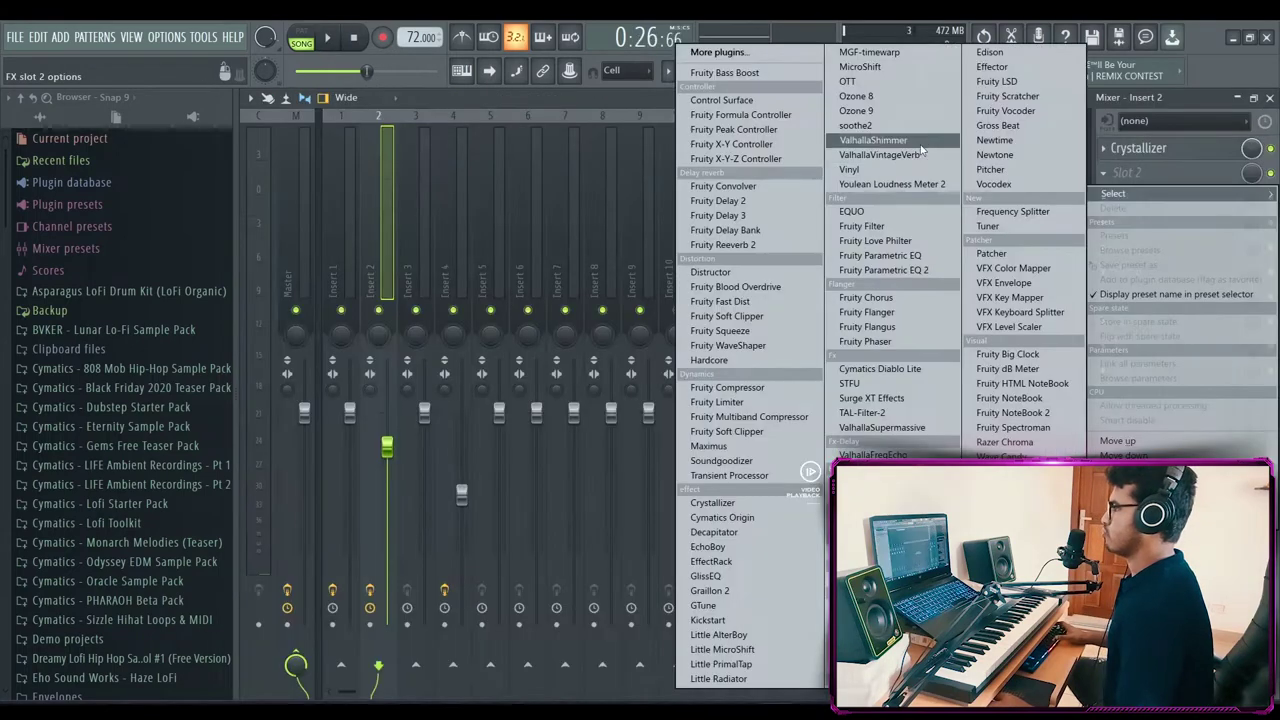
Load ValhallaShimmer on Insert 2, listen to it during playback, and place it before Crystallizer in the effect chain.
click(875, 140)
drag(656, 305, 712, 246)
key(space)
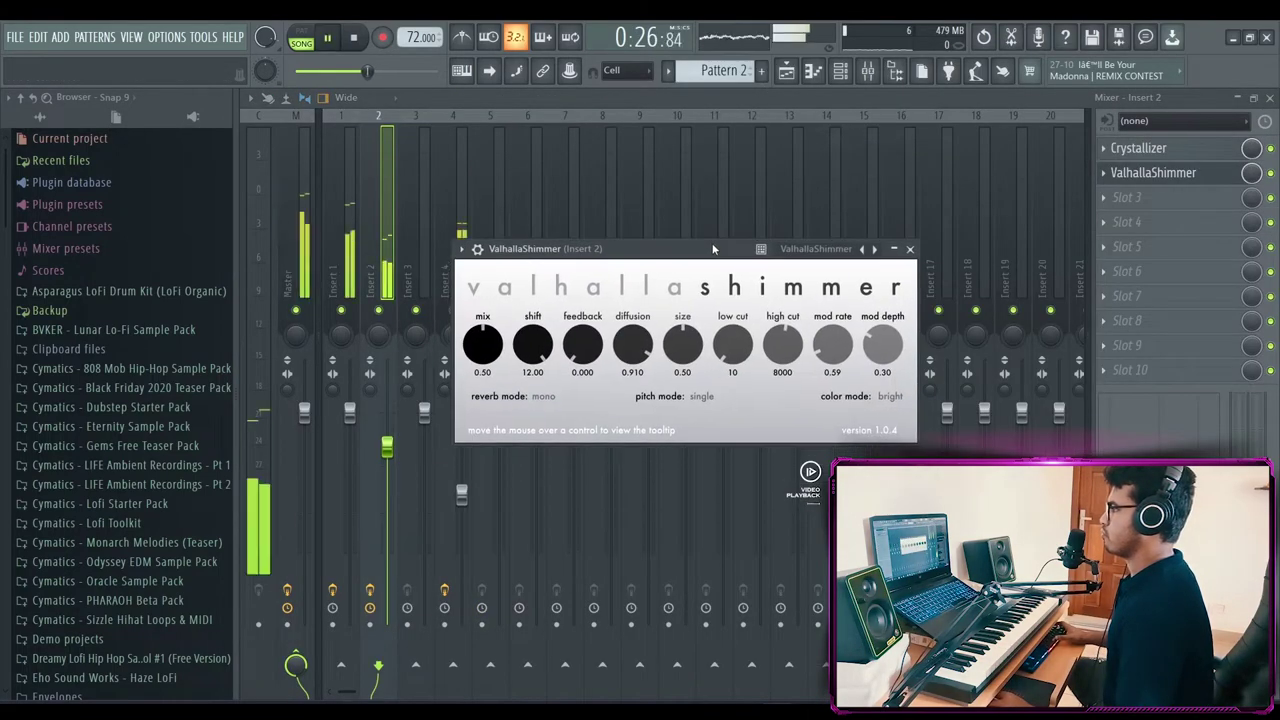
click(895, 250)
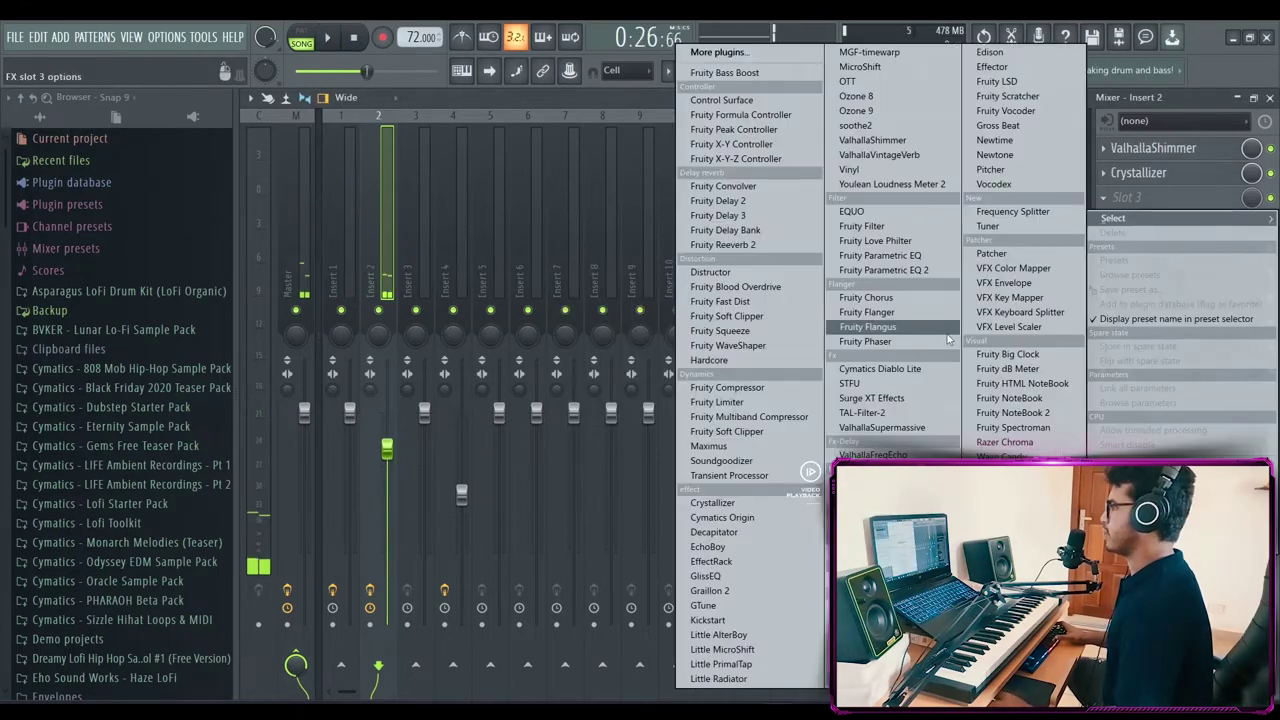
Load Fruity Parametric EQ 2 in the third effect slot of Insert 2 with the Radio preset.
click(884, 270)
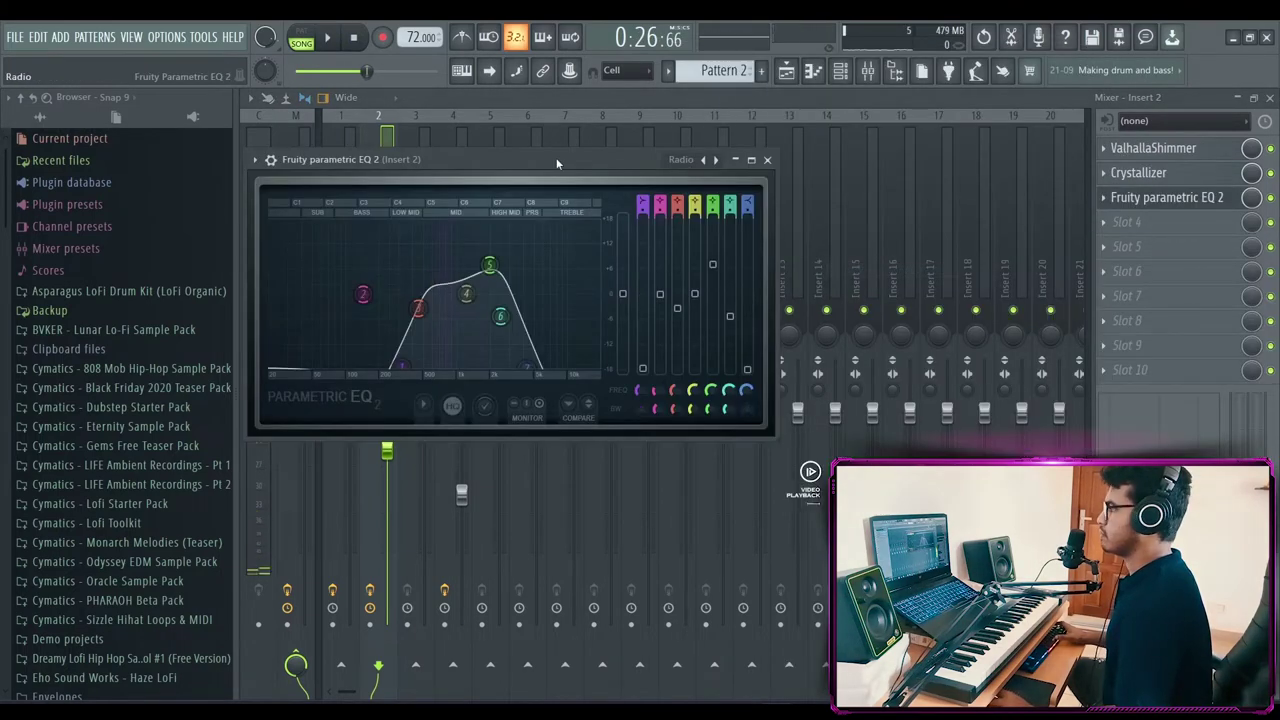
Play the song to hear Insert 2 with the Radio EQ preset and close the EQ window.
drag(557, 163, 599, 164)
key(space)
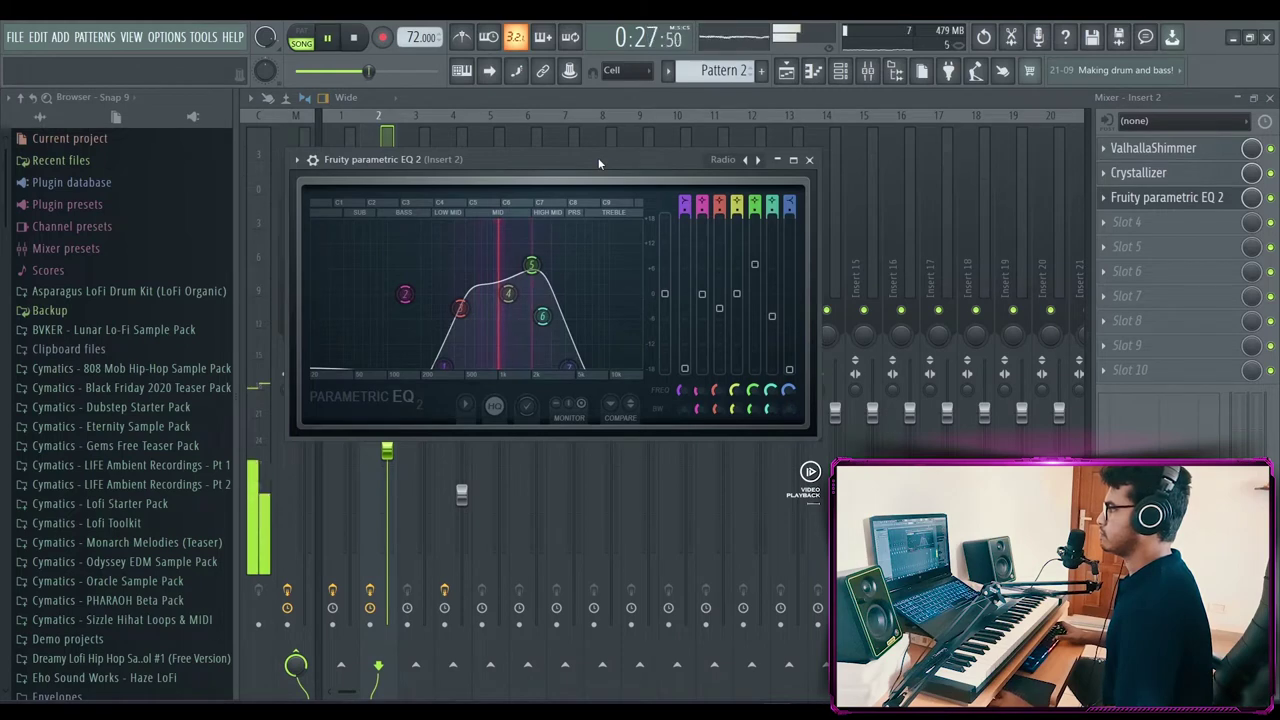
click(810, 160)
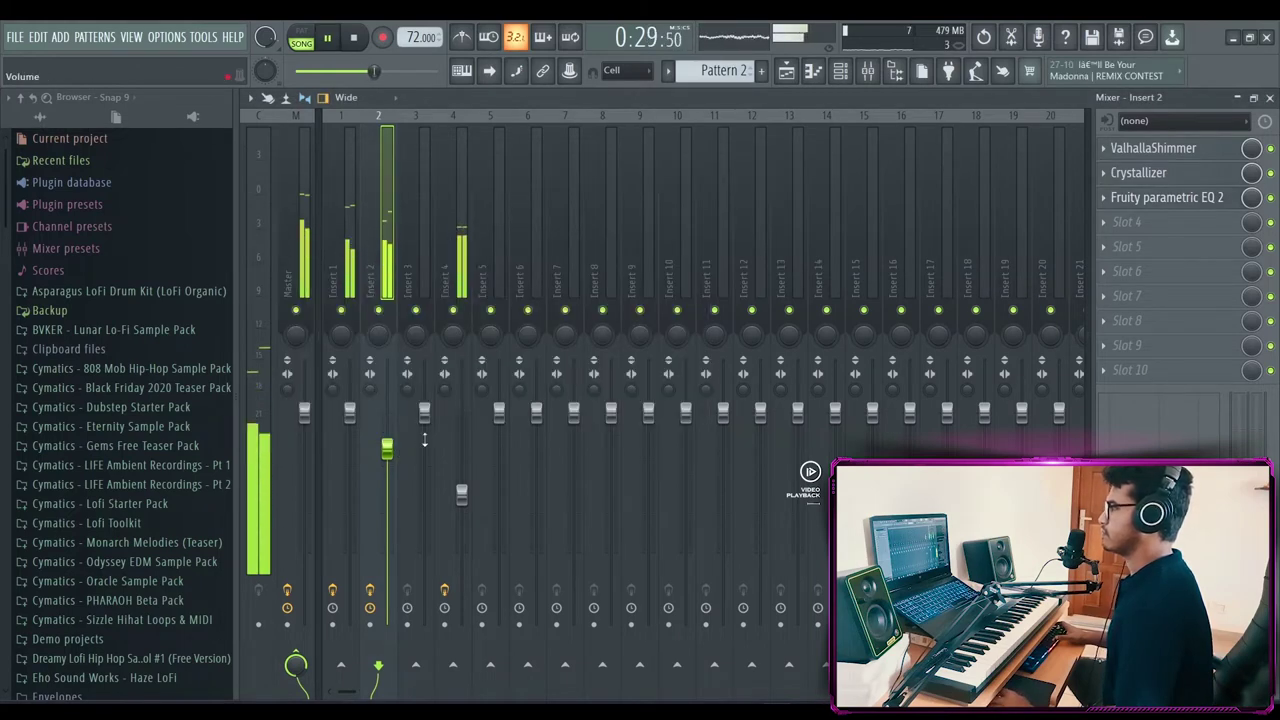
click(1157, 202)
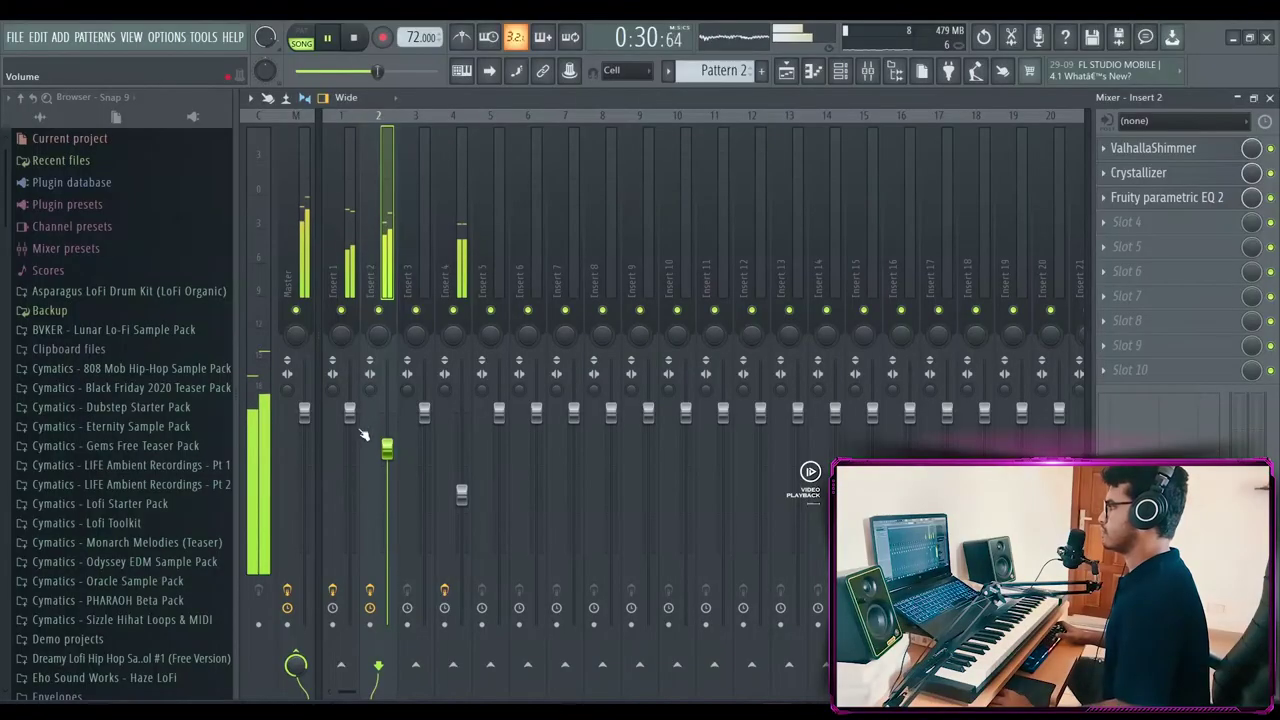
click(358, 430)
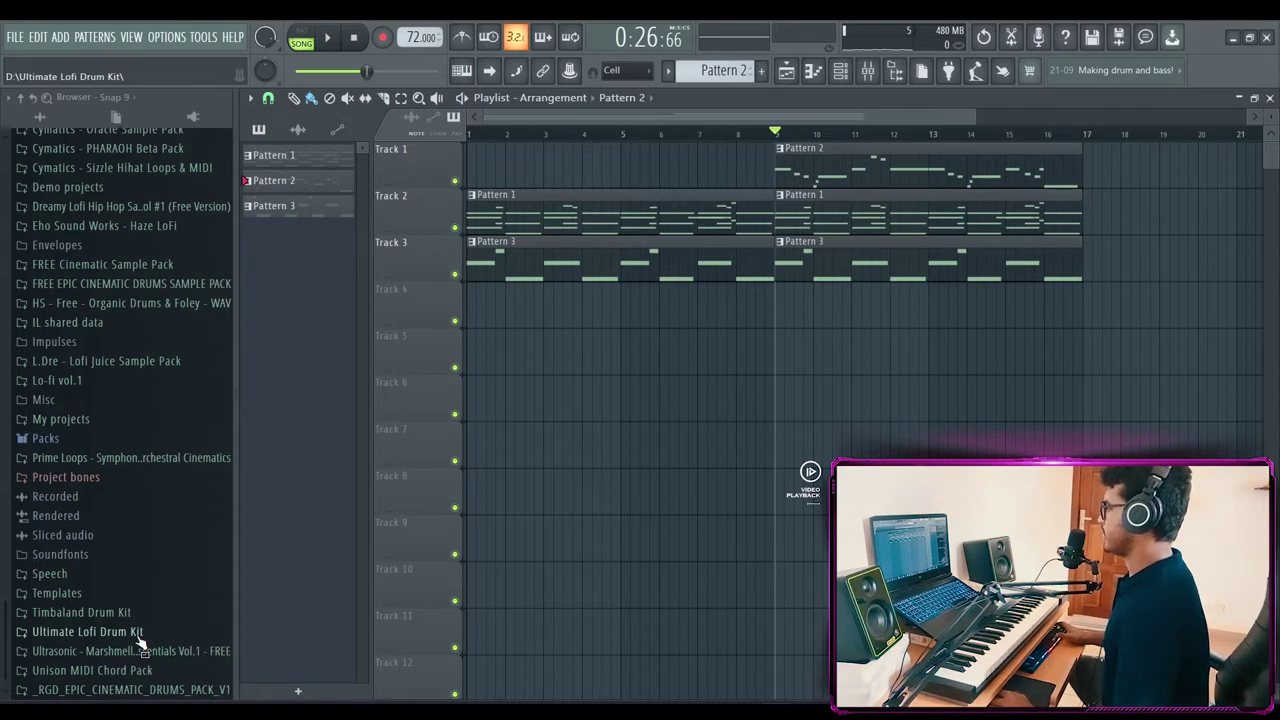
Add Lofi Open Hi Hat 001 from the Ultimate Lofi Drum Kit as a new channel, with a hit on step 15 of Pattern 4.
scroll(139, 637, down, 1)
click(130, 629)
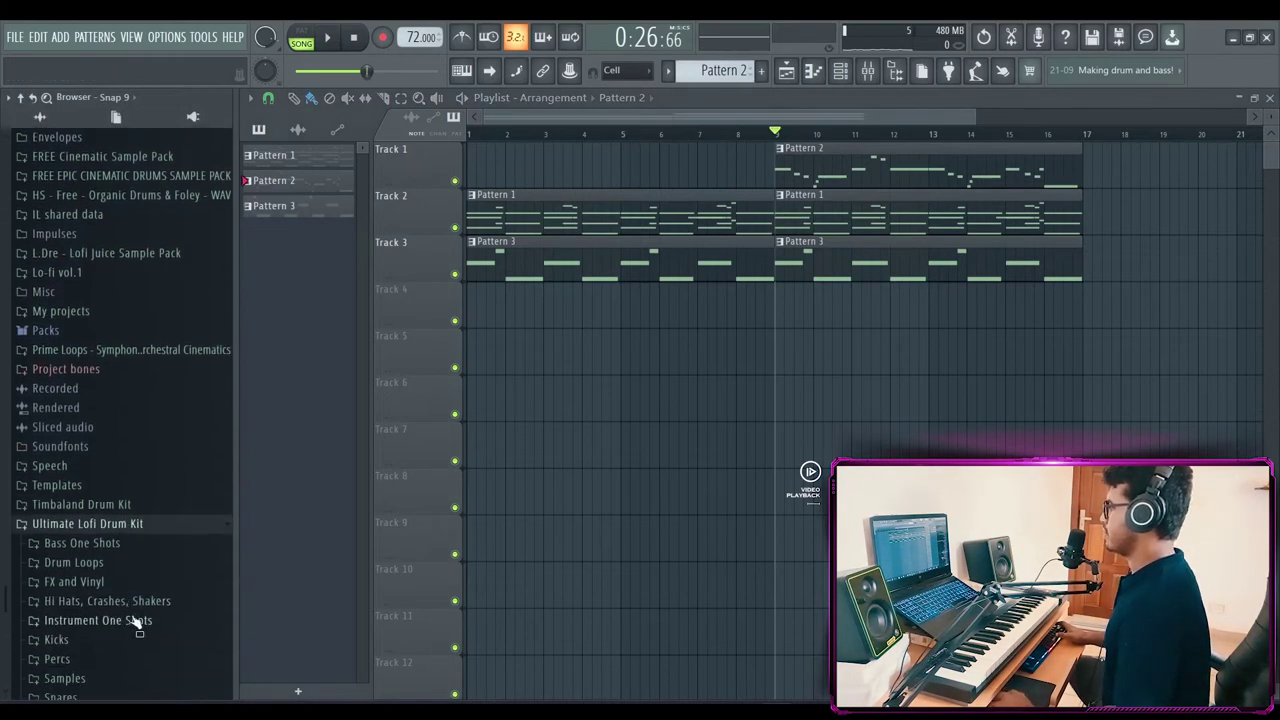
scroll(143, 600, down, 2)
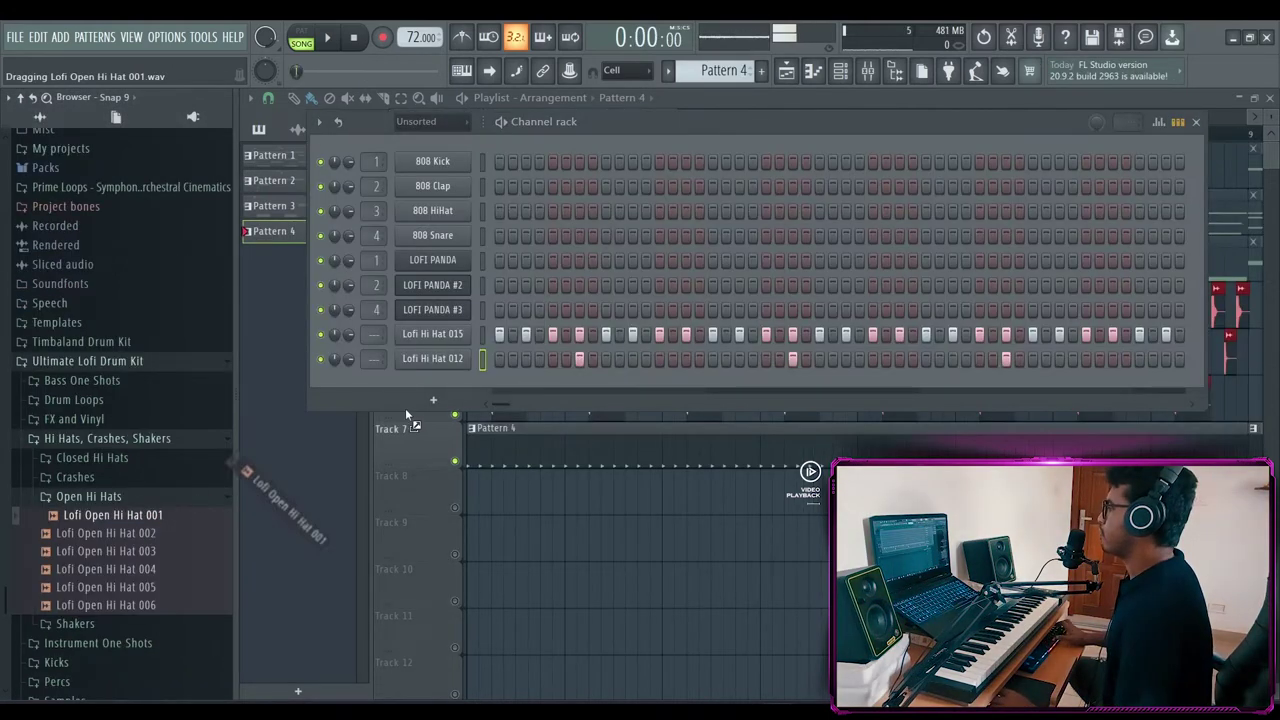
drag(413, 404, 441, 386)
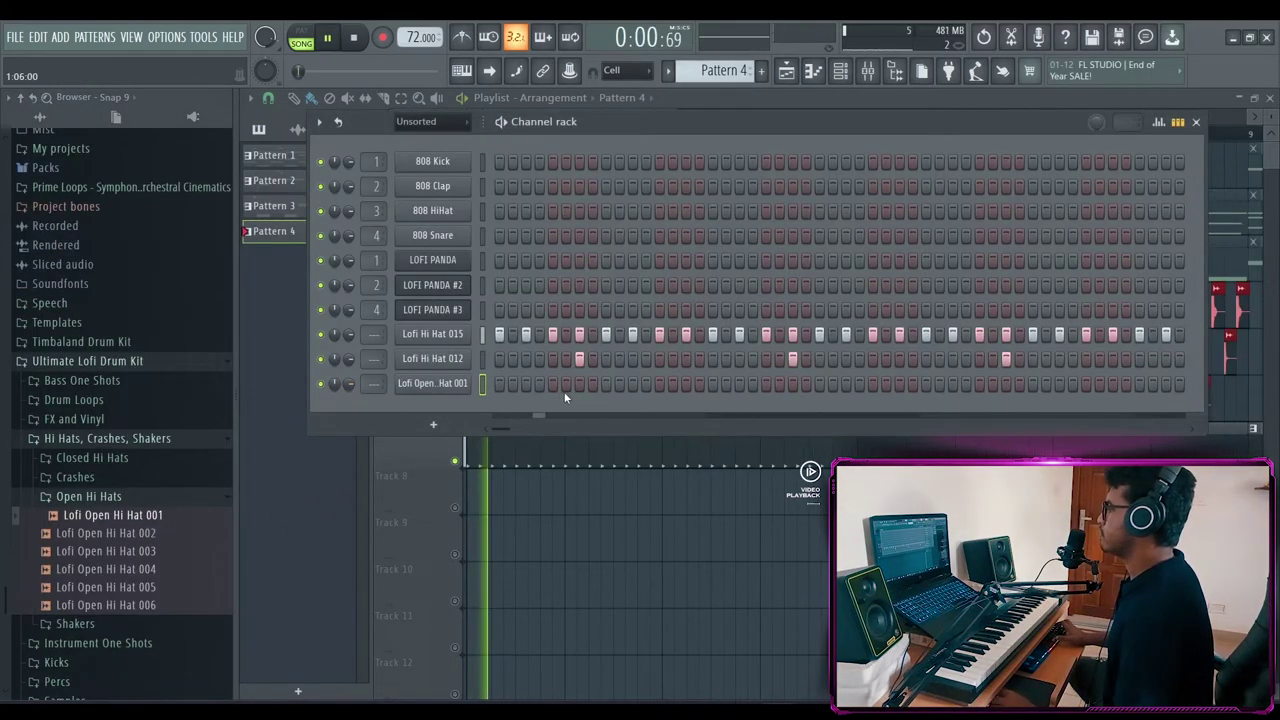
click(686, 383)
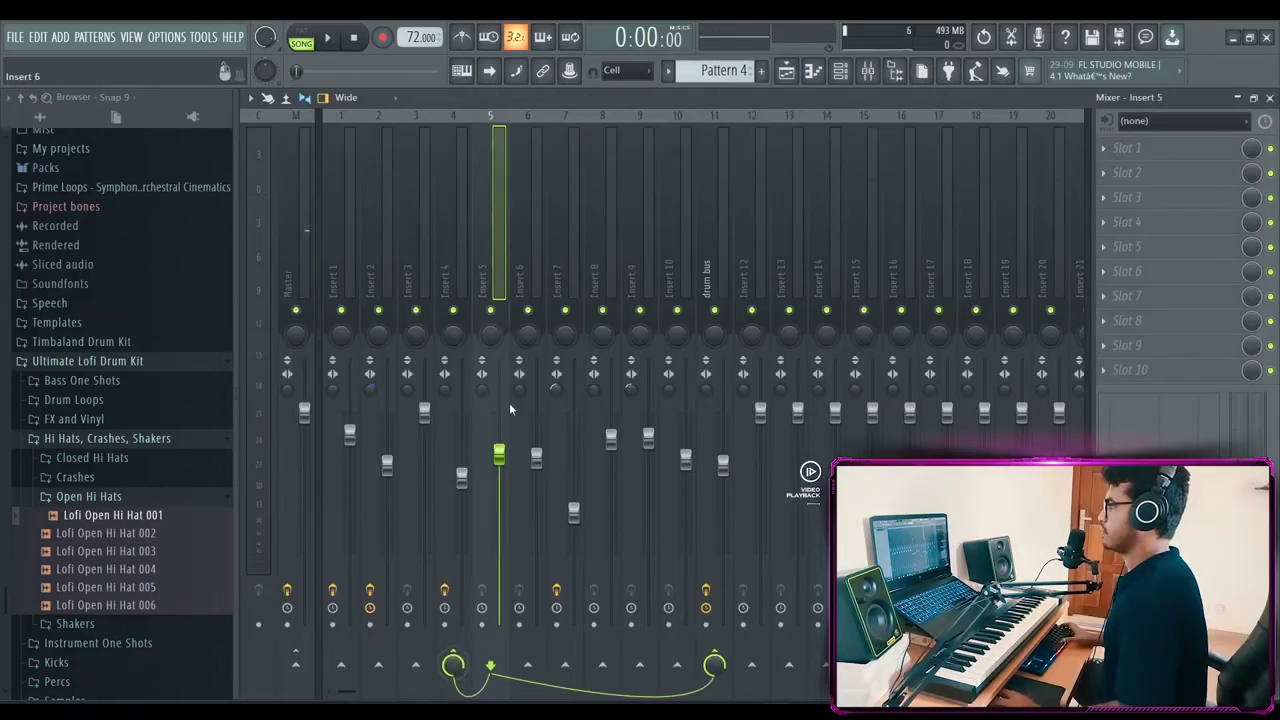
Load Fruity Limiter in the second effect slot of Insert 4 during playback and switch it to compressor mode.
click(453, 220)
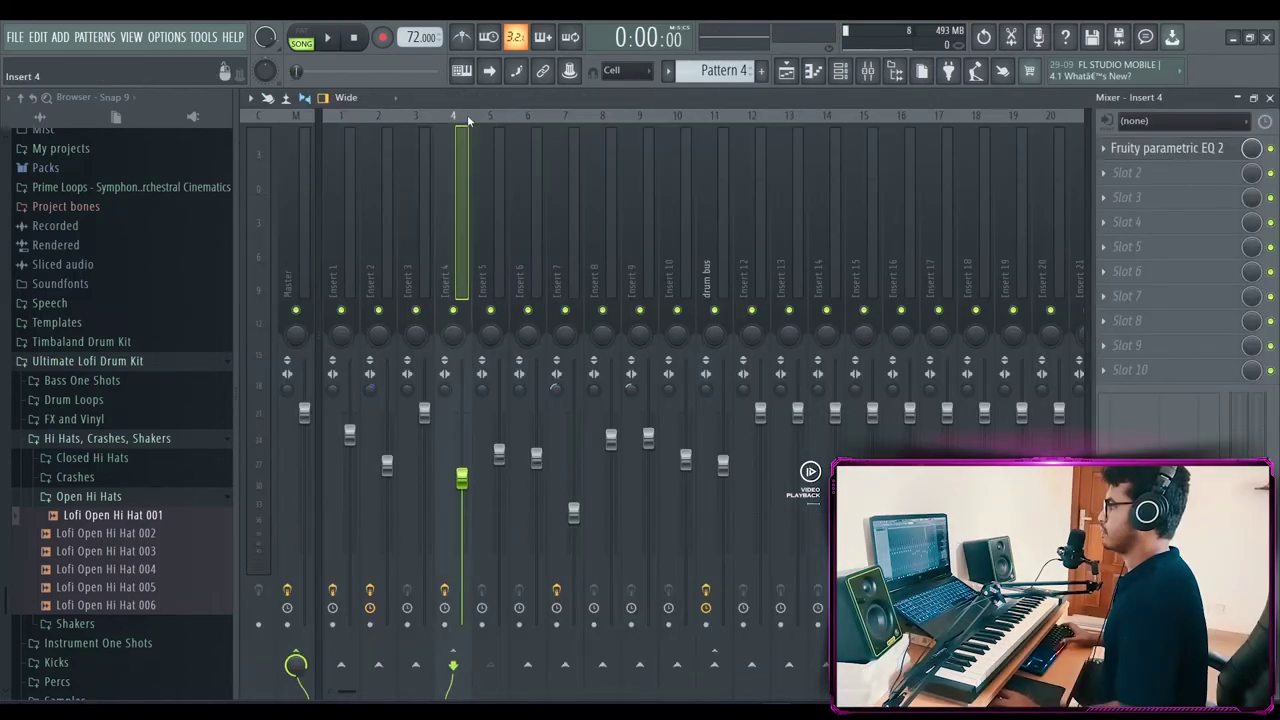
key(space)
click(1130, 174)
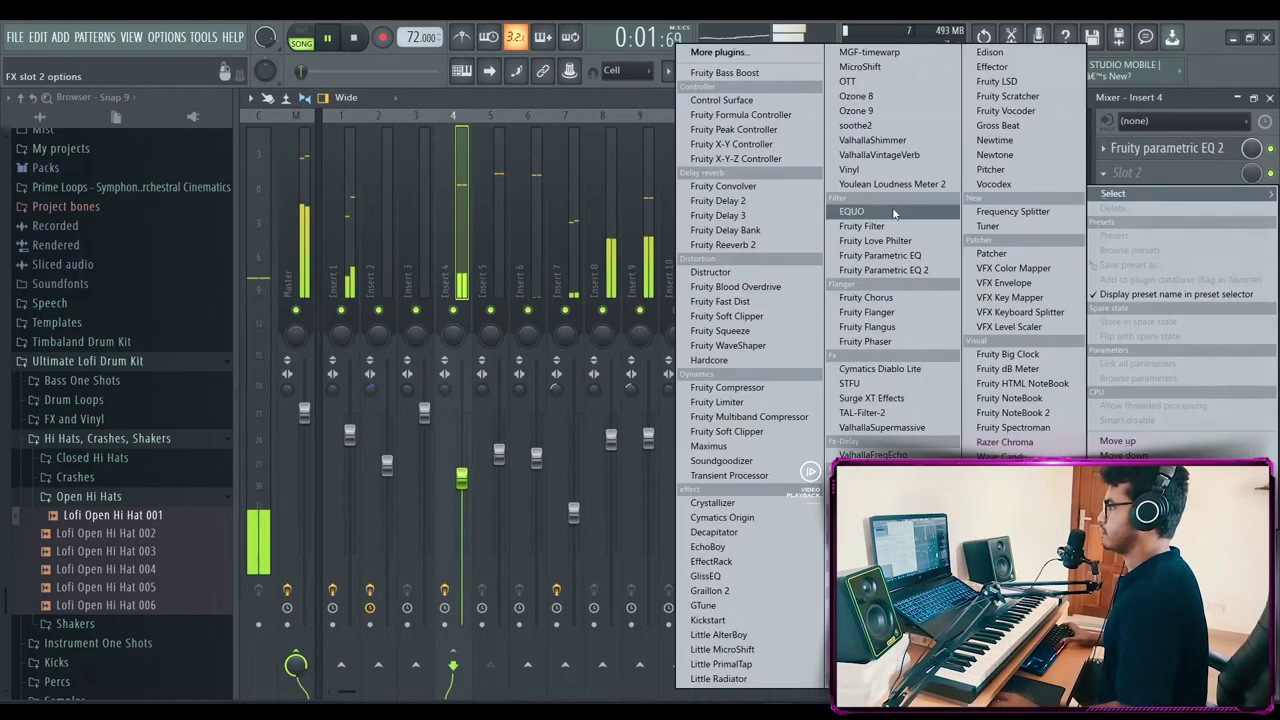
click(717, 402)
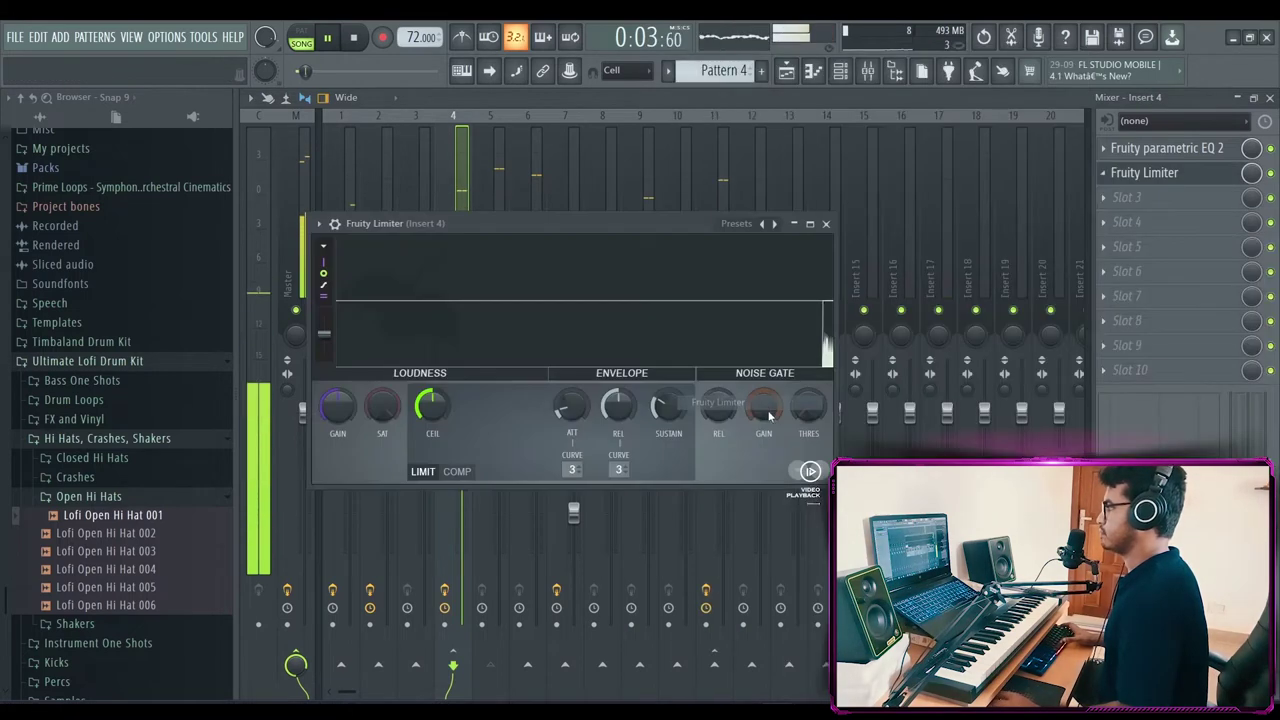
click(457, 471)
click(619, 468)
click(633, 483)
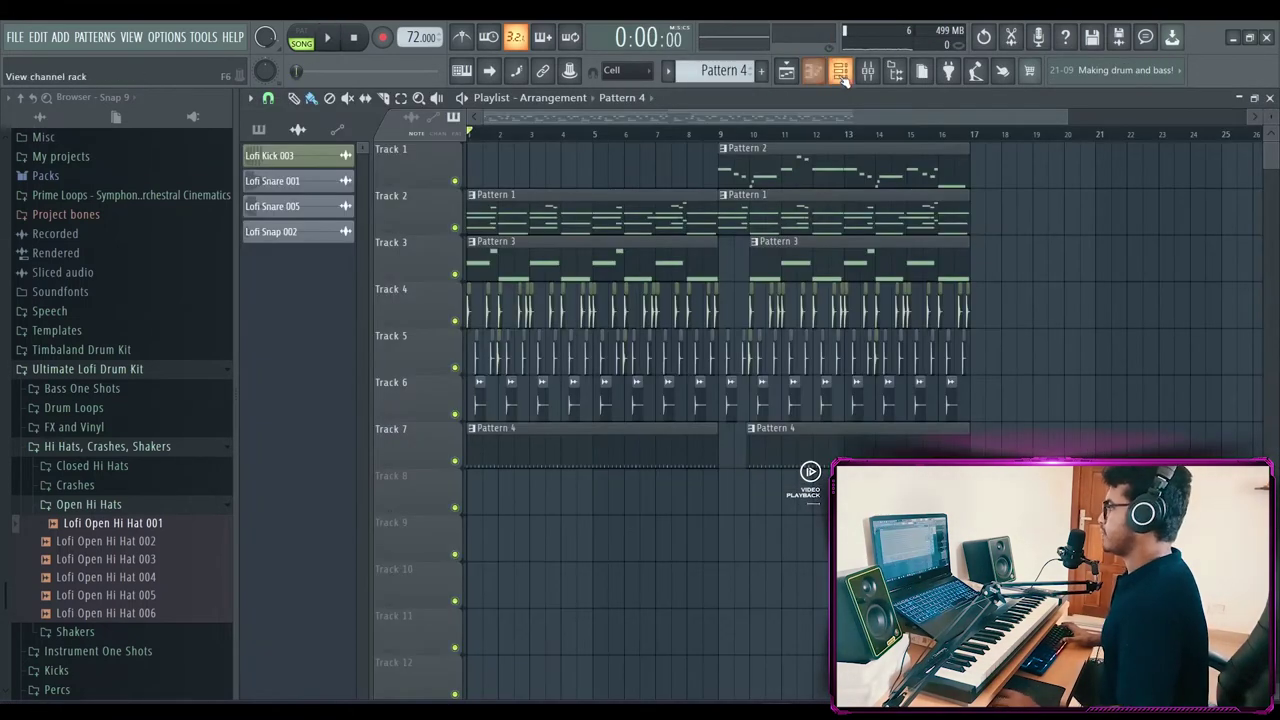
Add another LOFI PANDA channel, load its PAD - Windy preset, and audition the pad presets that follow it.
click(841, 72)
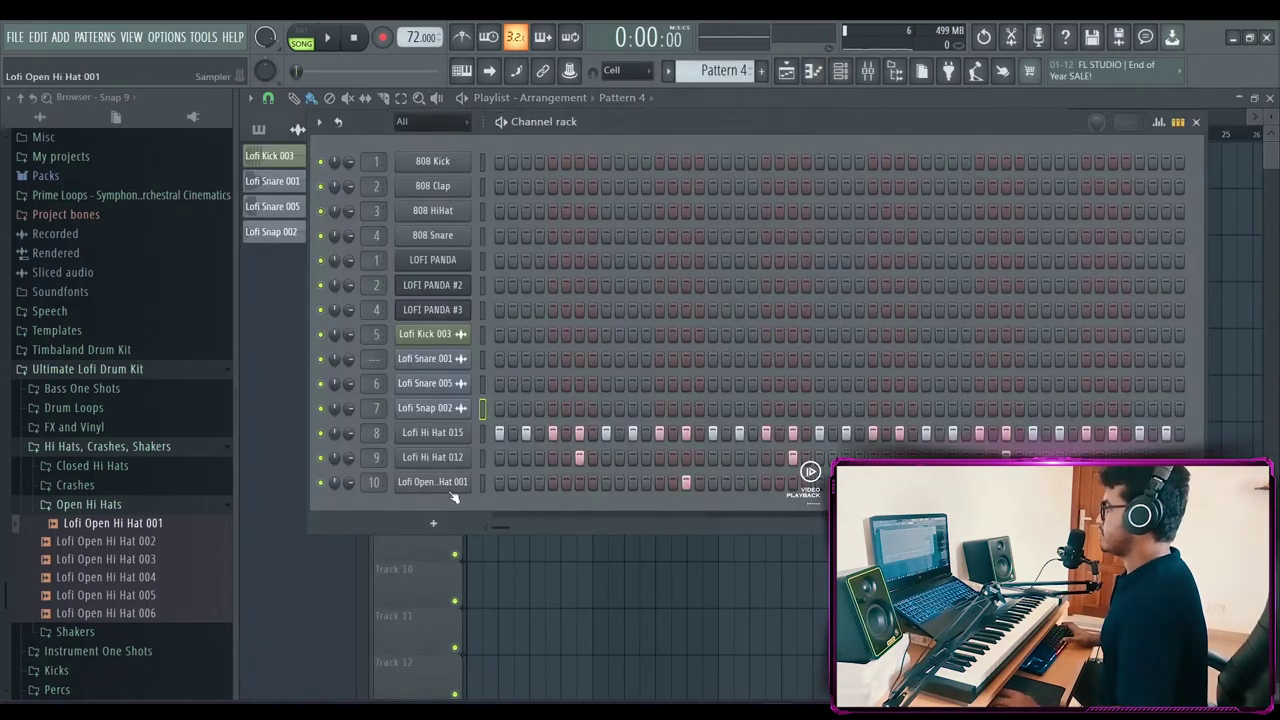
click(451, 523)
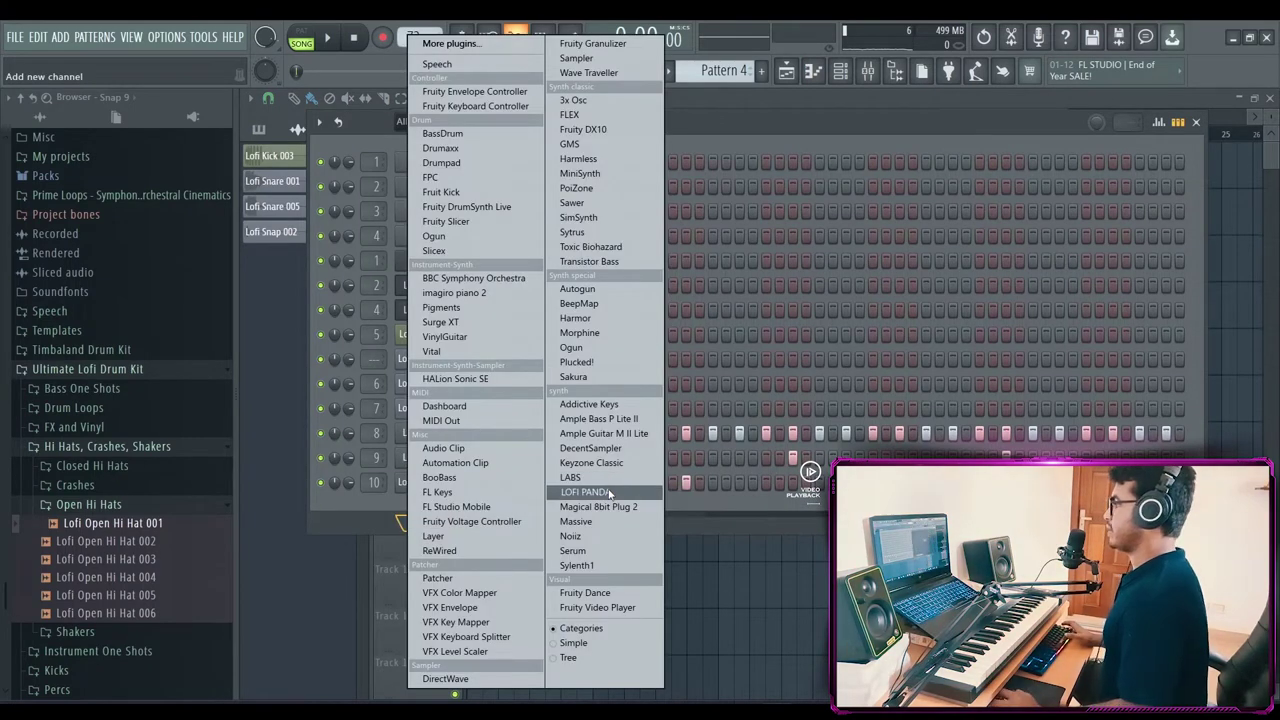
click(586, 492)
click(432, 198)
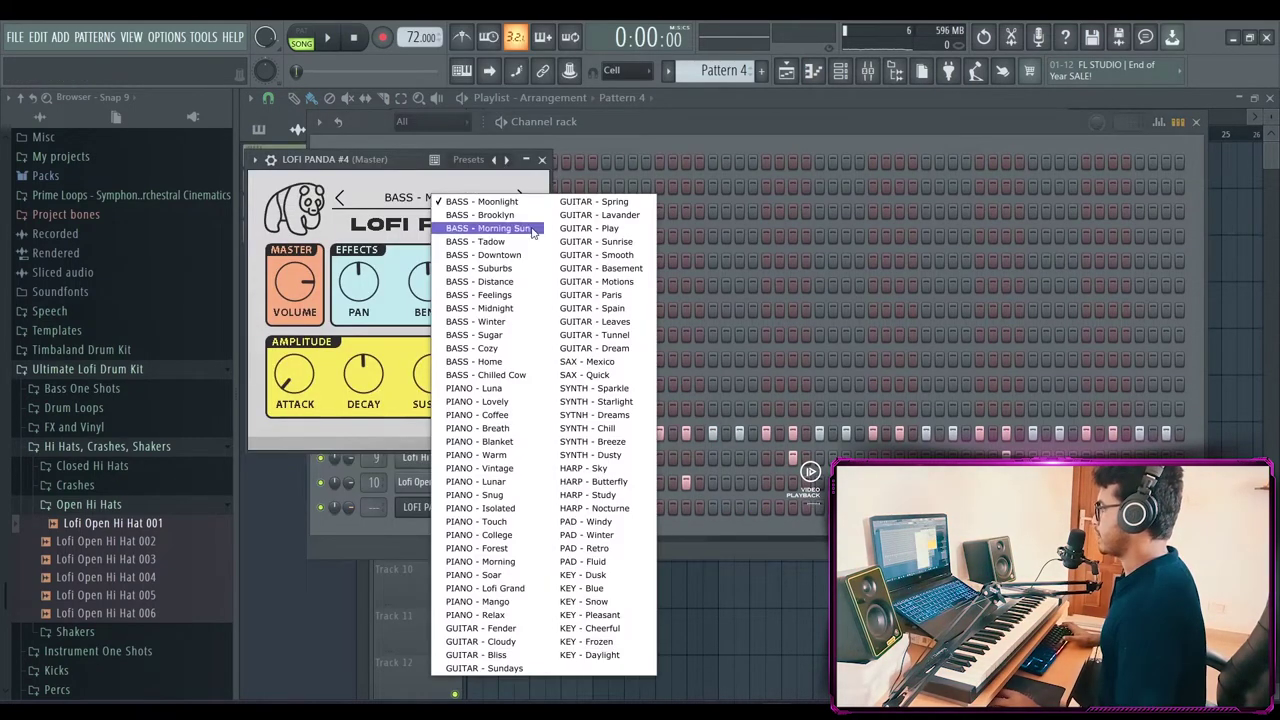
click(632, 521)
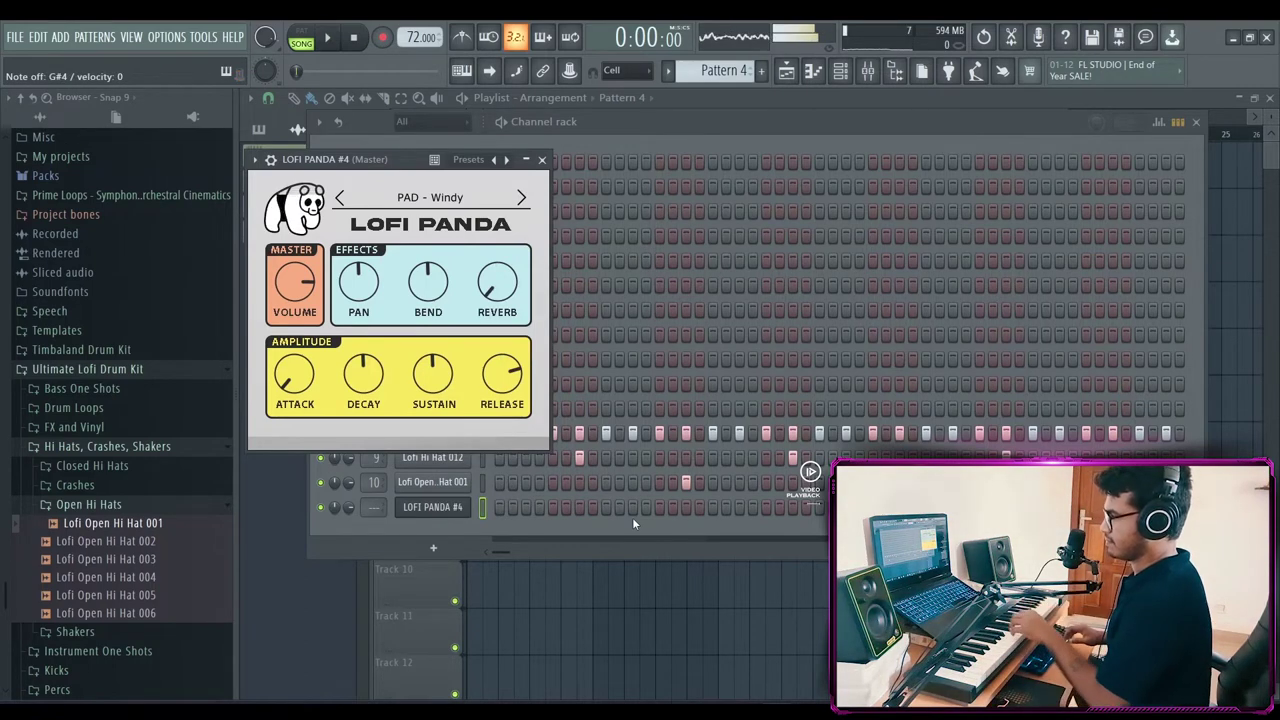
drag(392, 155, 433, 151)
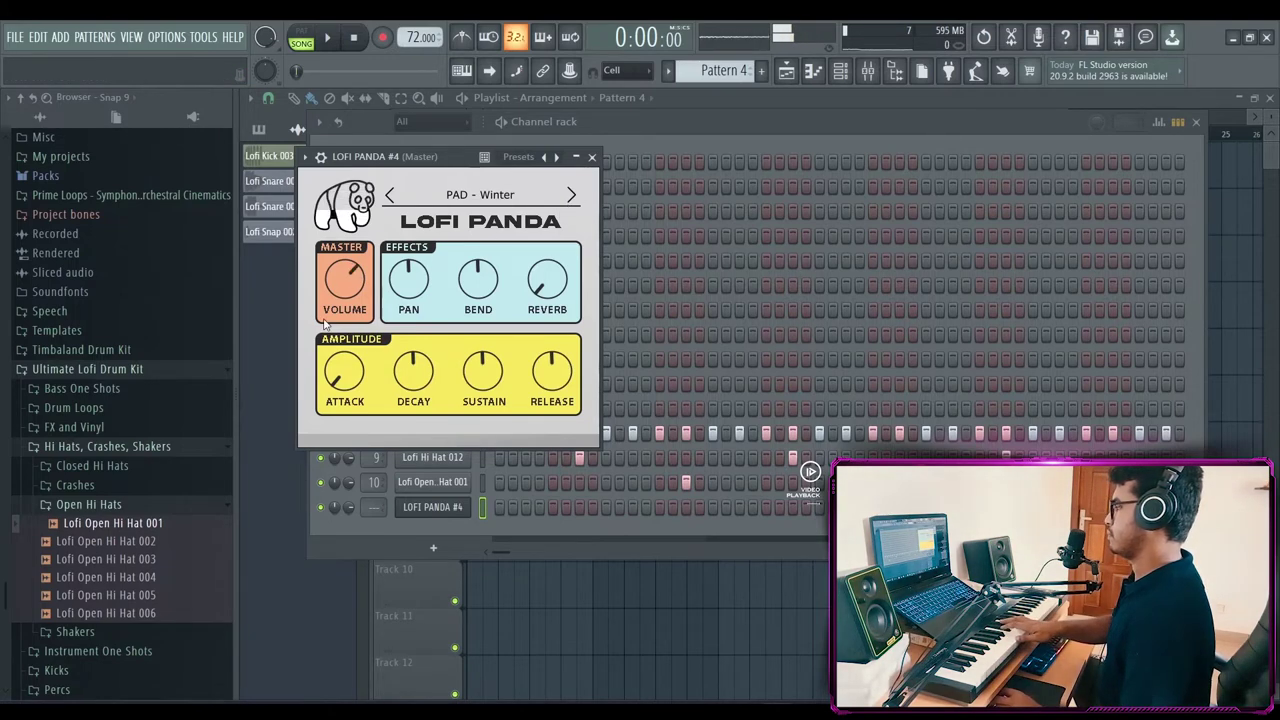
click(573, 196)
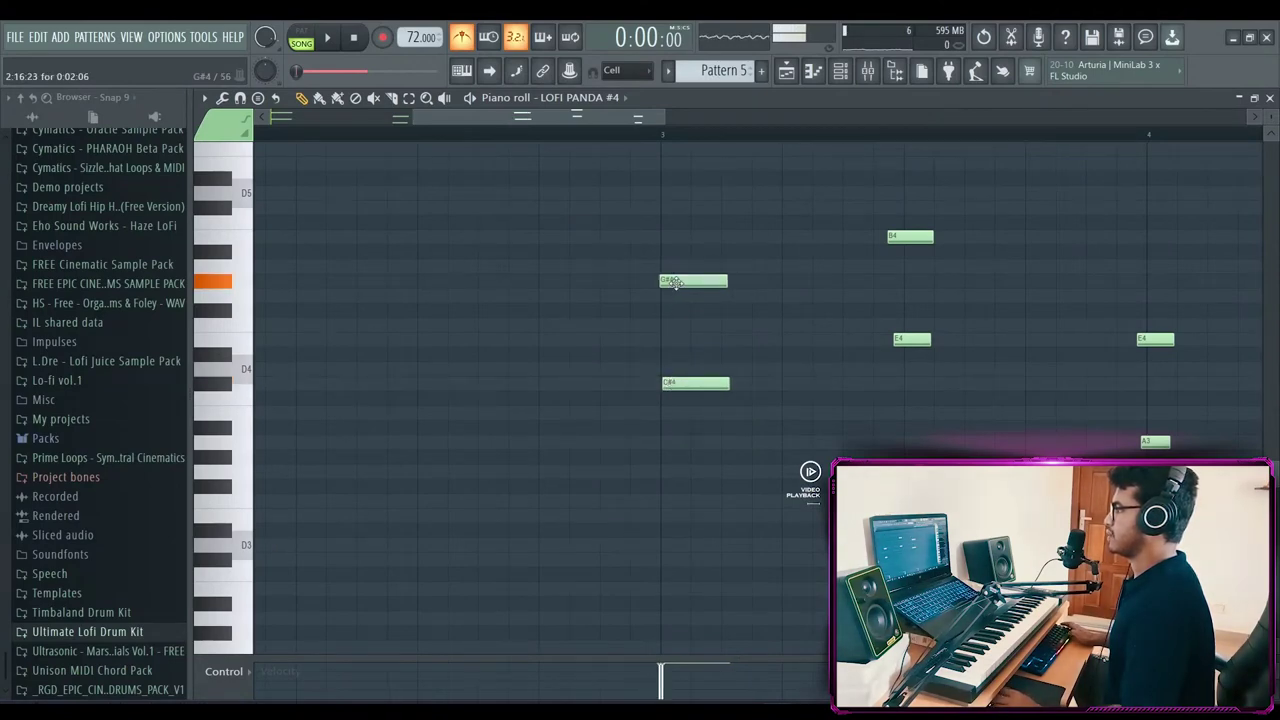
scroll(712, 135, up, 1)
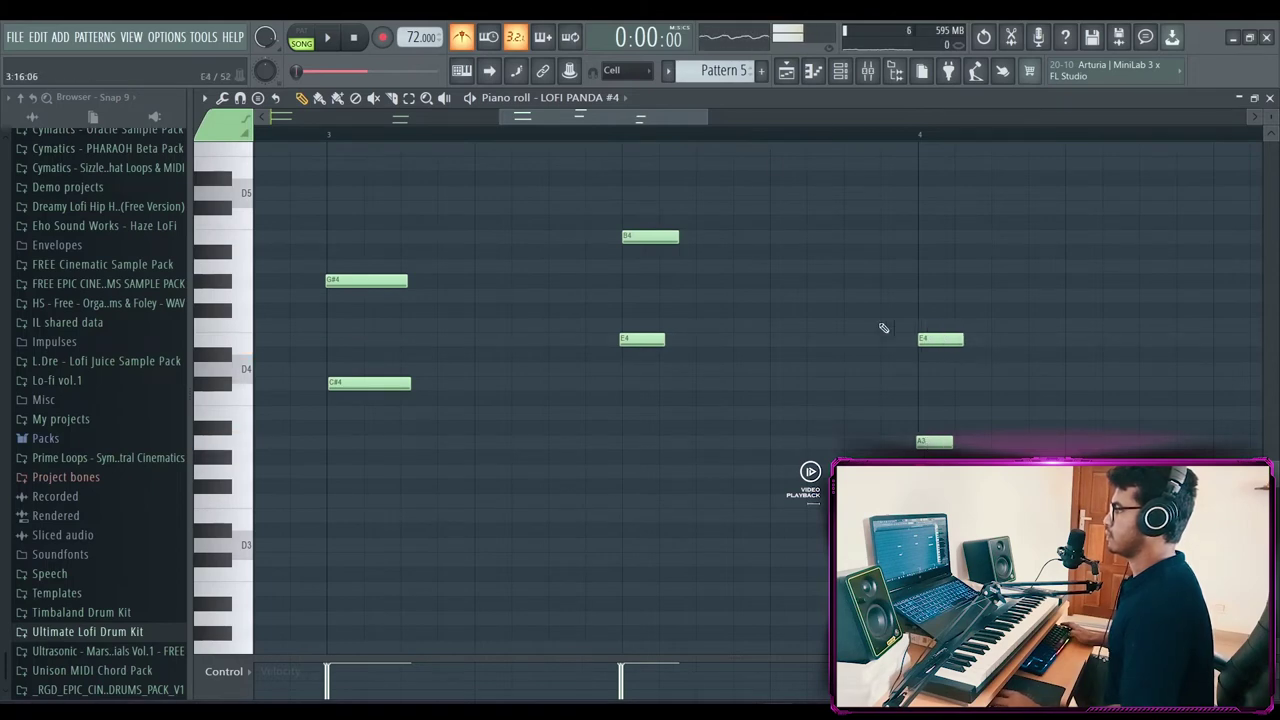
scroll(820, 247, down, 4)
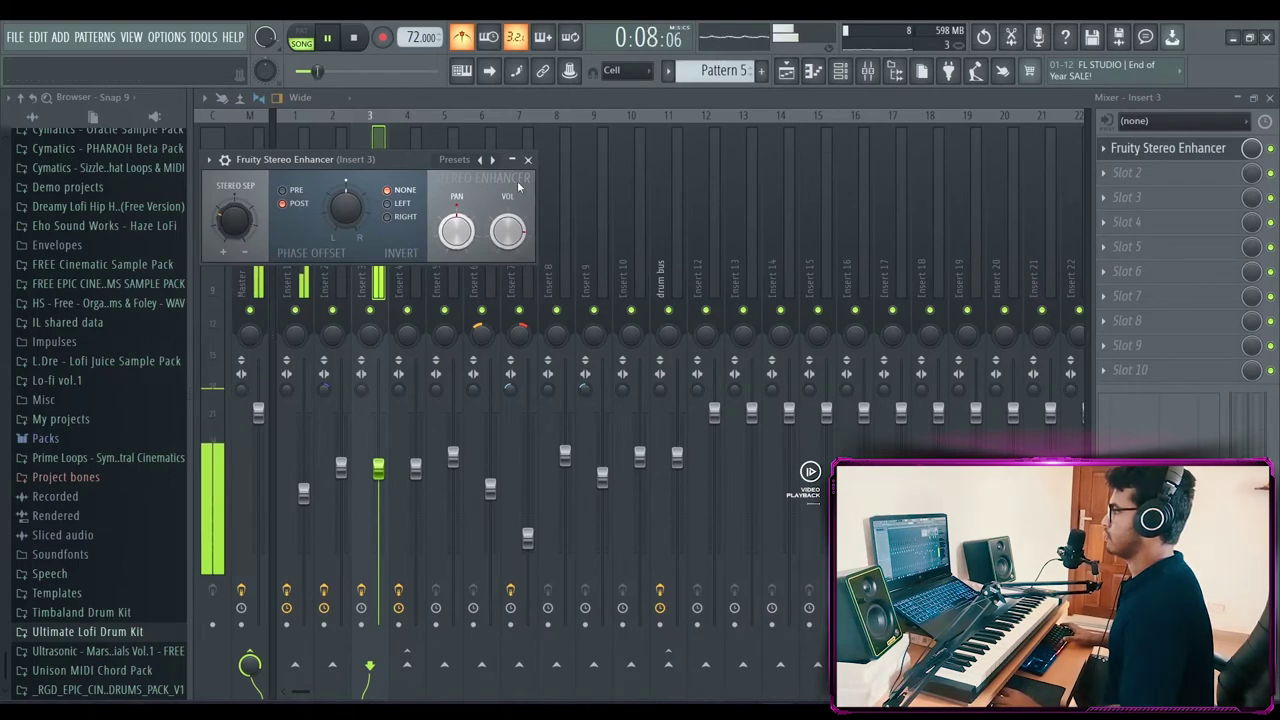
Load ValhallaShimmer in the second effect slot of Insert 3 and lower the volumes of Insert 3 and Insert 4.
click(528, 159)
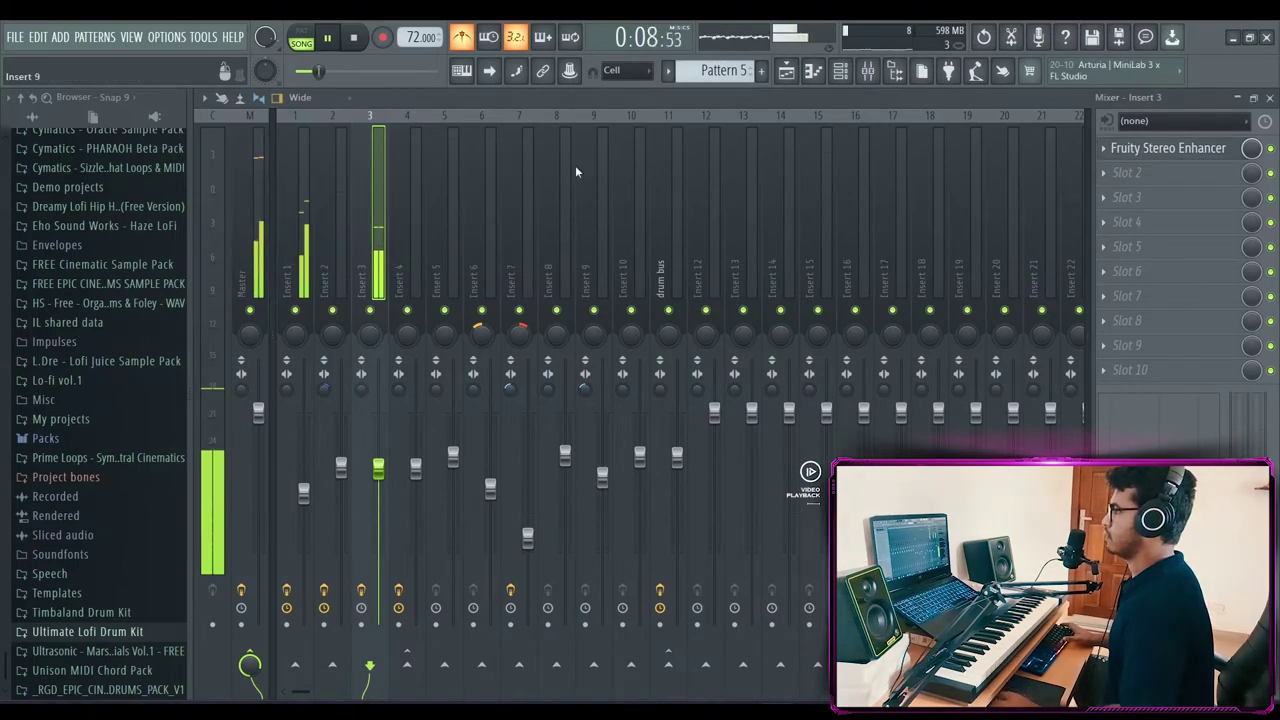
click(1127, 172)
click(905, 143)
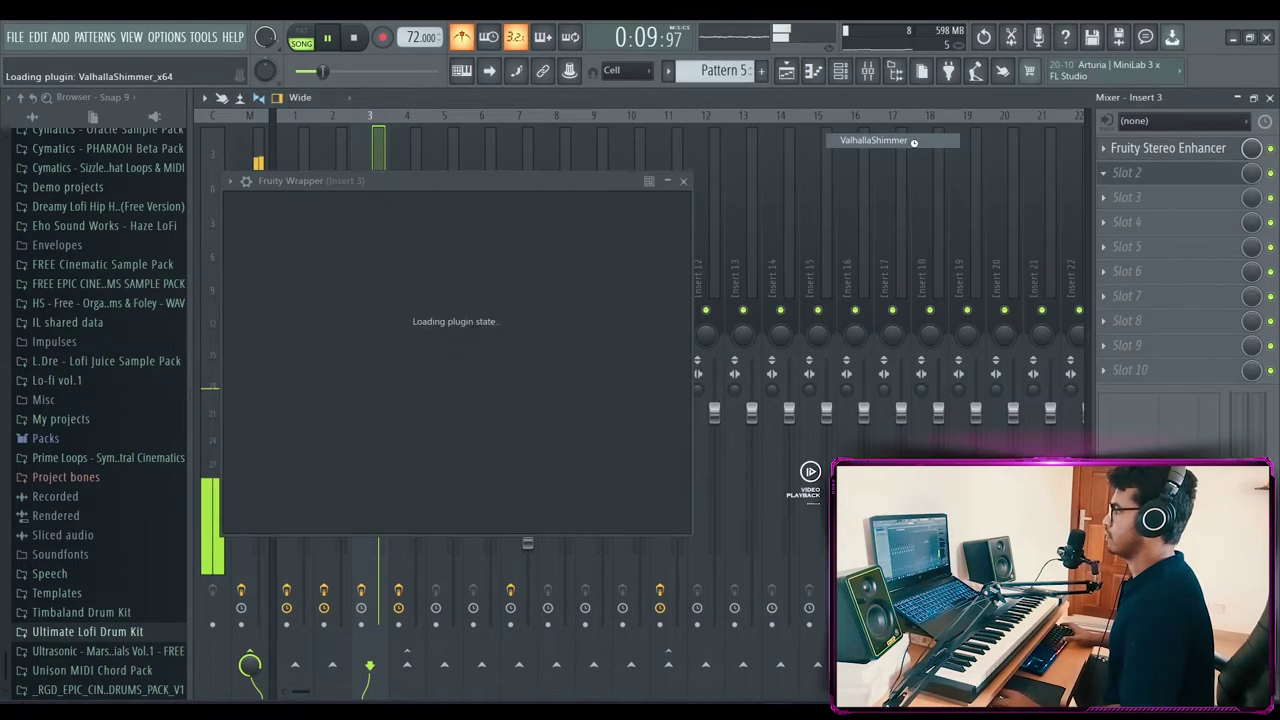
click(675, 189)
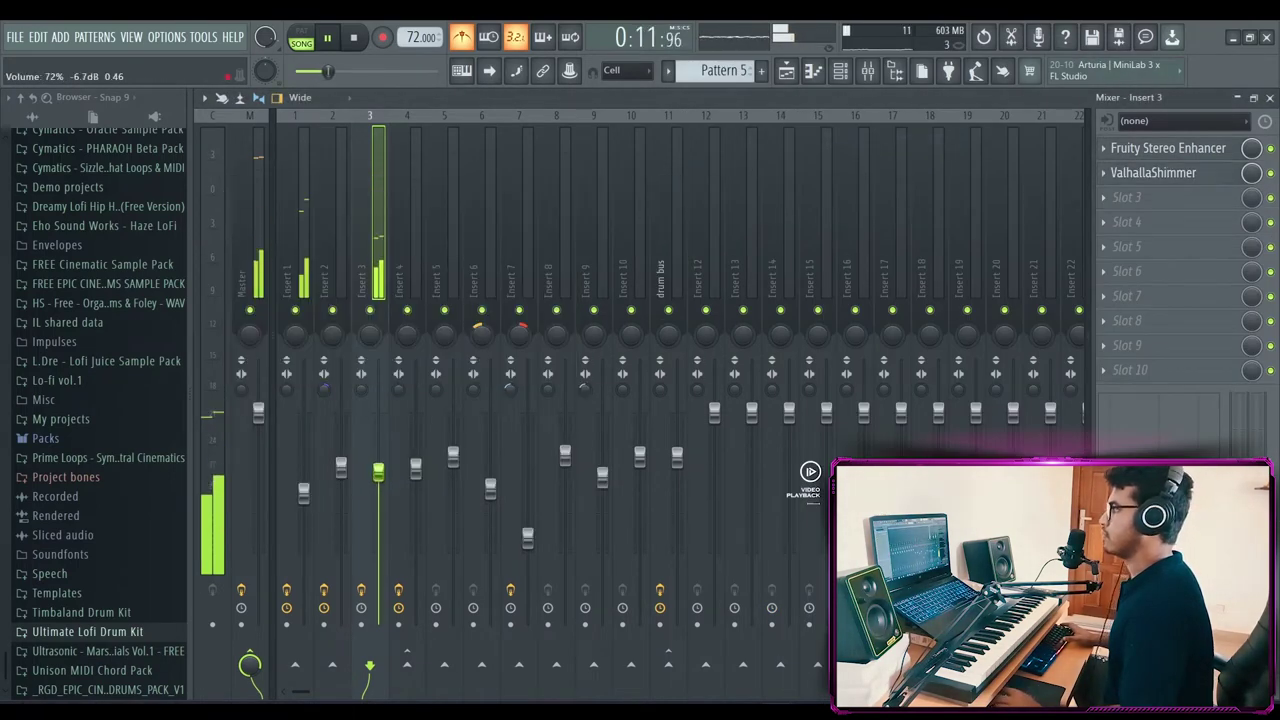
drag(376, 447, 376, 457)
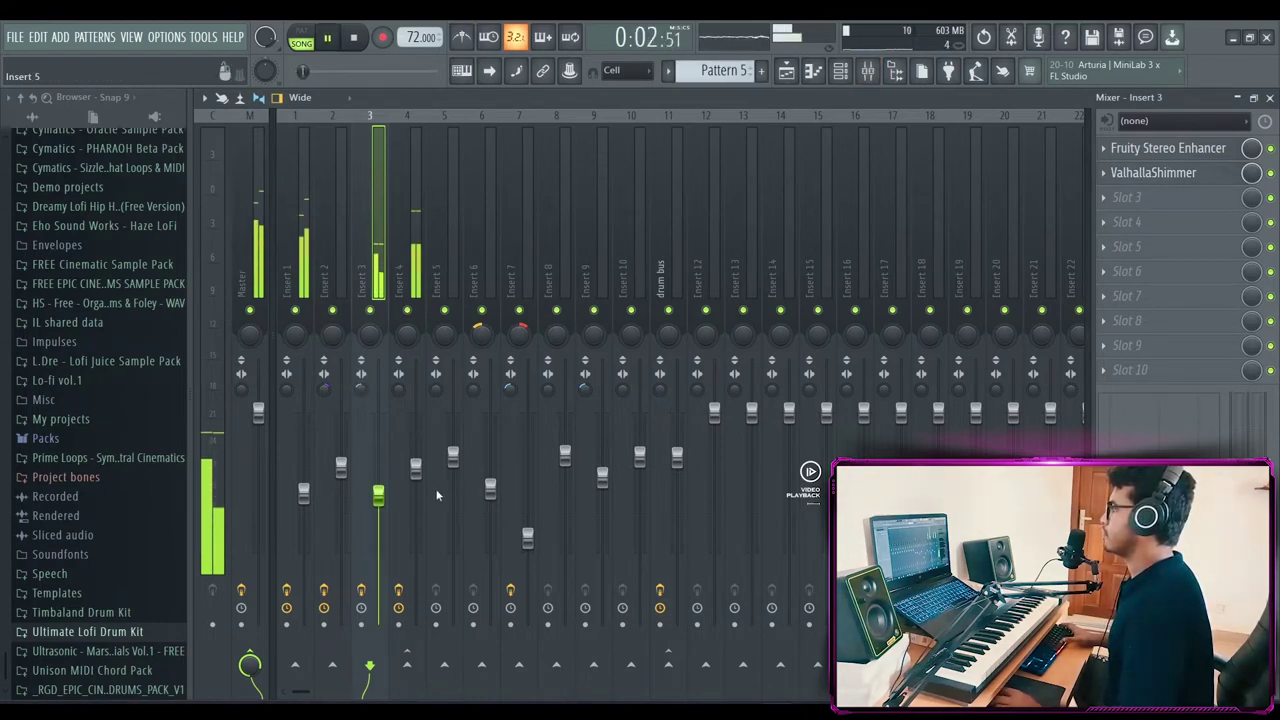
drag(416, 469, 405, 501)
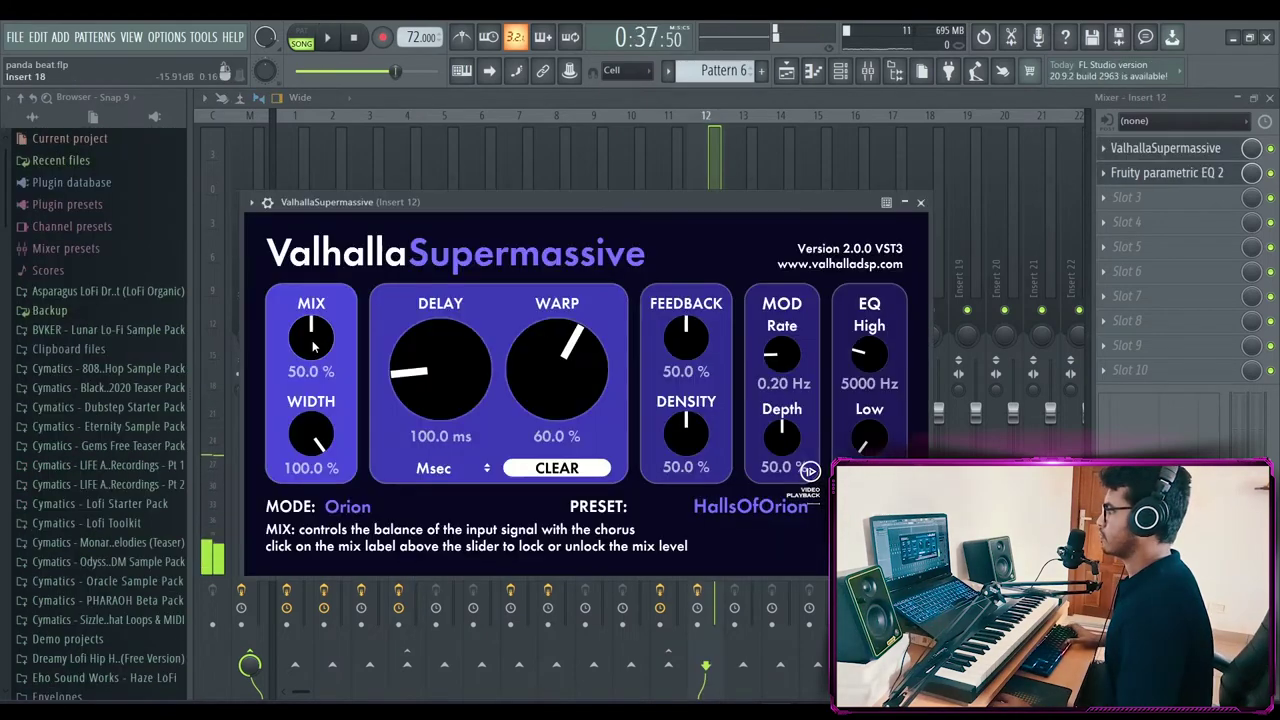
Reduce the mix of ValhallaSupermassive on Insert 12 below 50%.
drag(305, 340, 287, 363)
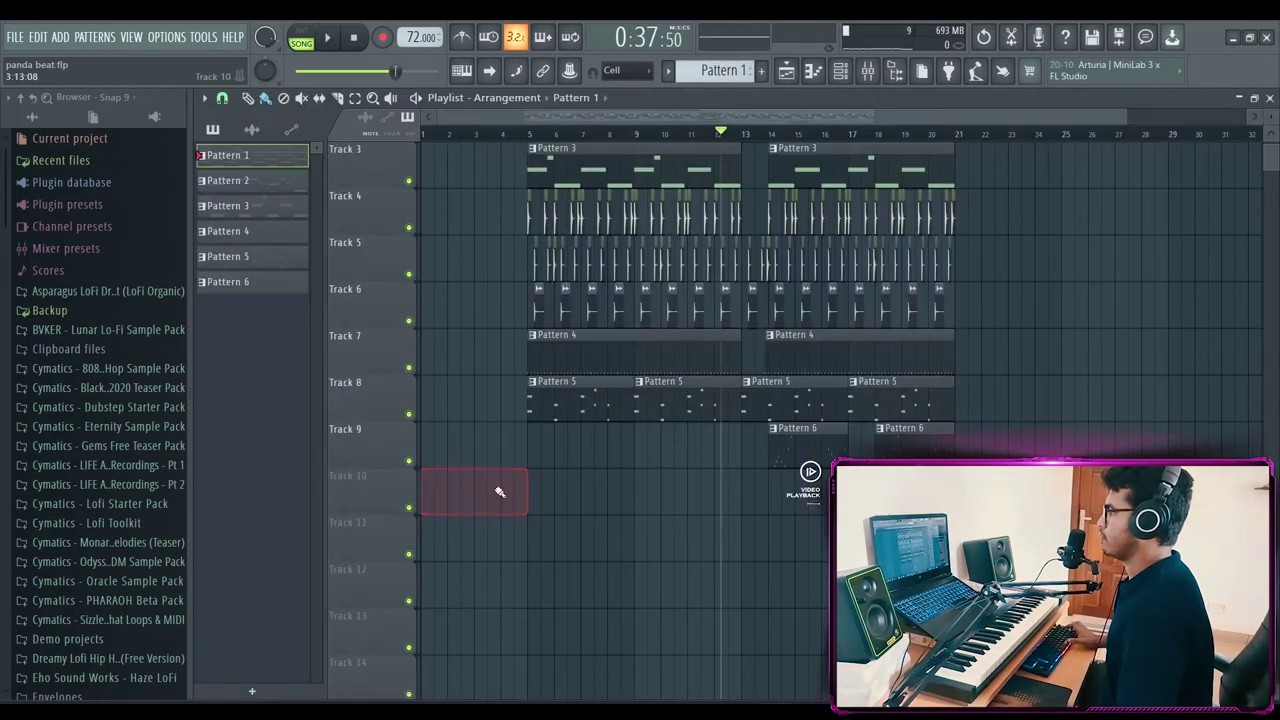
Copy the first four bars of chords from Pattern 1 into Pattern 7, one octave higher.
scroll(499, 491, up, 2)
double_click(597, 220)
scroll(753, 400, down, 4)
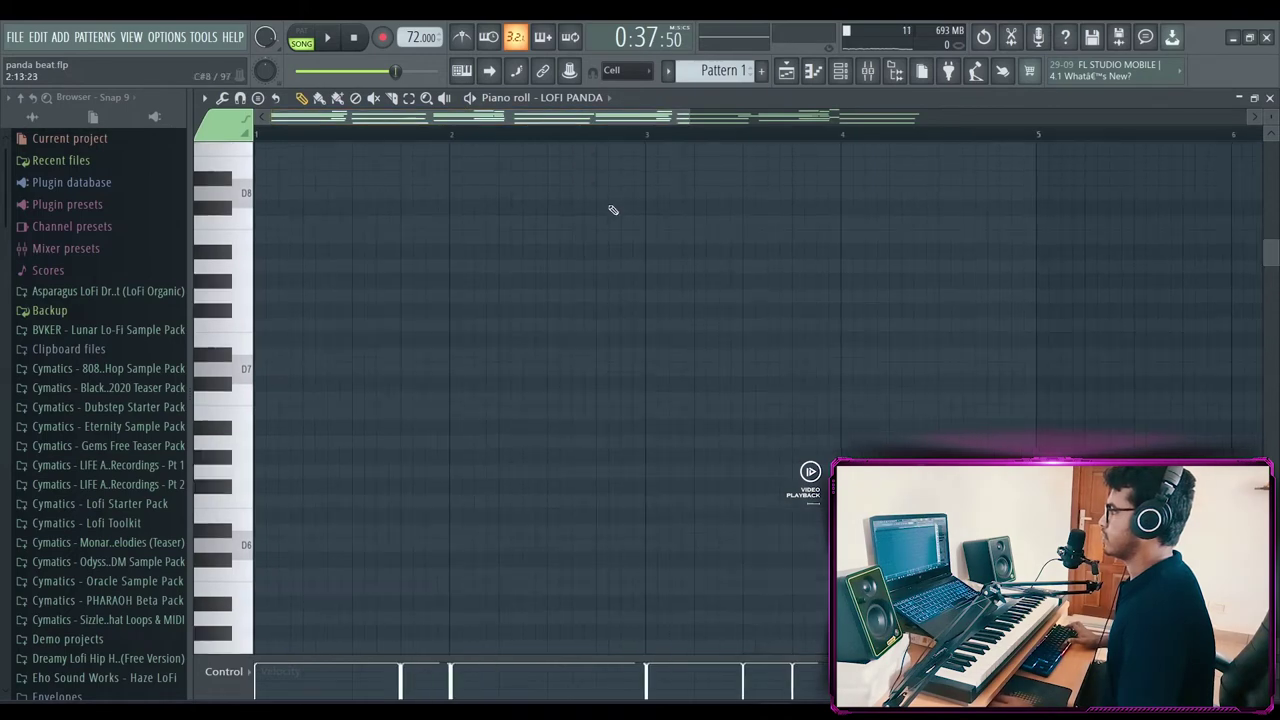
scroll(610, 222, down, 2)
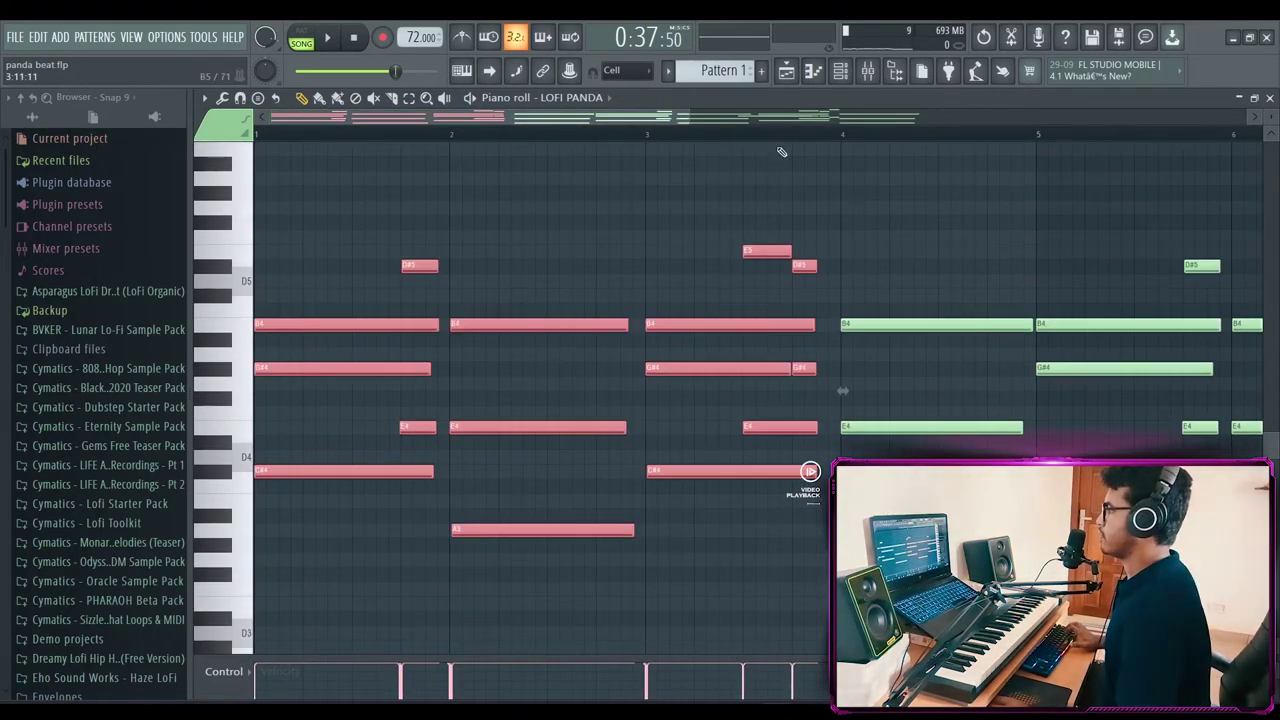
scroll(773, 134, down, 3)
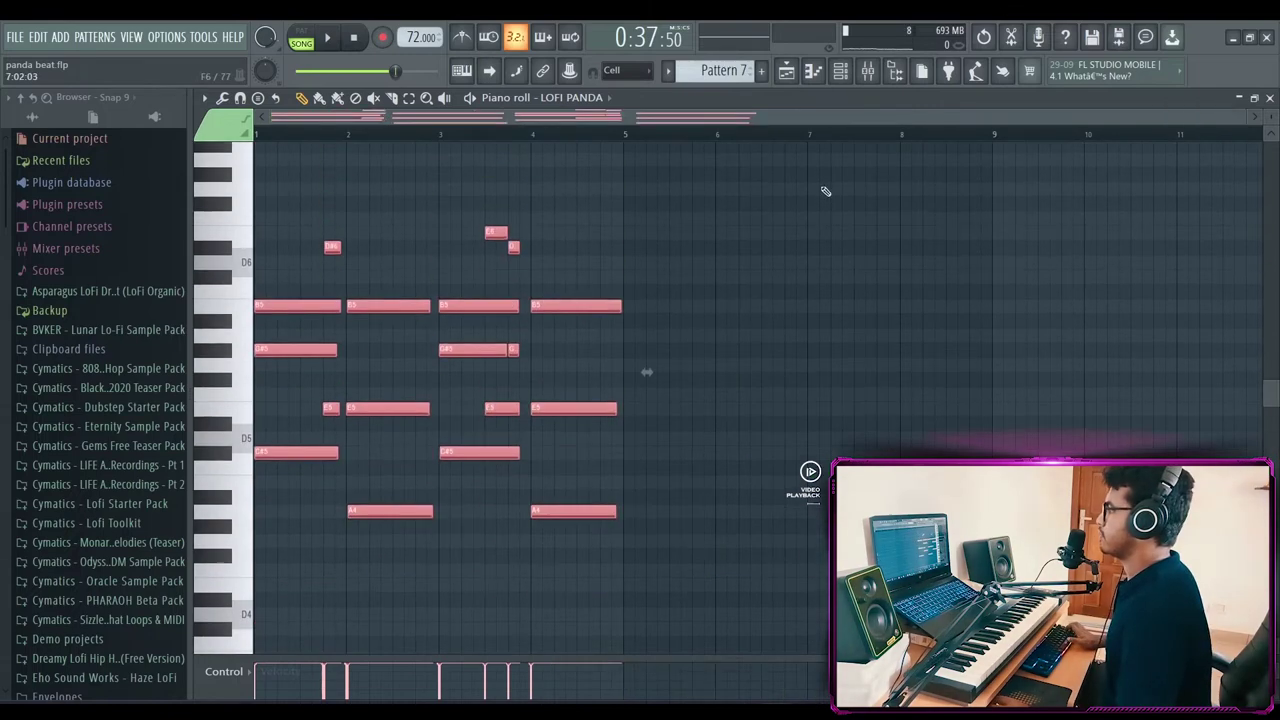
Place Pattern 7 at bar 1 of the playlist and play the arrangement.
click(788, 78)
drag(424, 550, 381, 212)
key(space)
scroll(560, 275, up, 3)
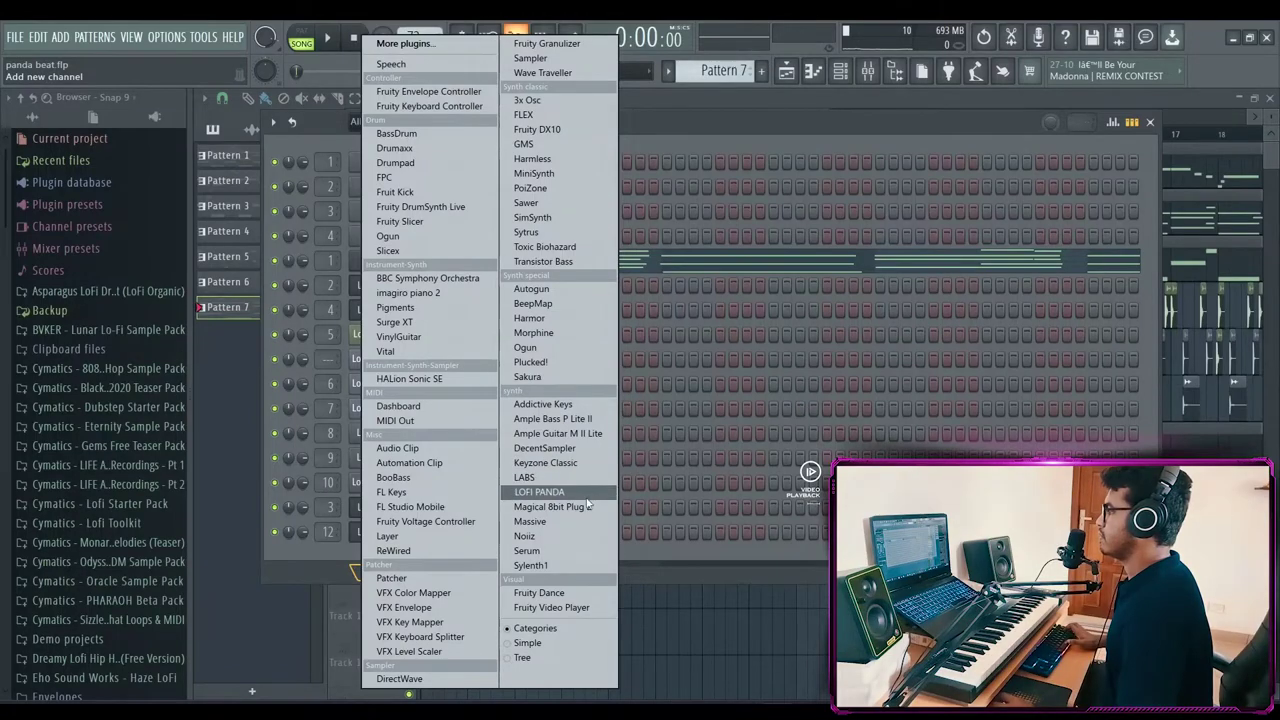
Add a new LOFI PANDA channel and paste the Pattern 7 chord notes into its piano roll.
click(581, 494)
click(505, 325)
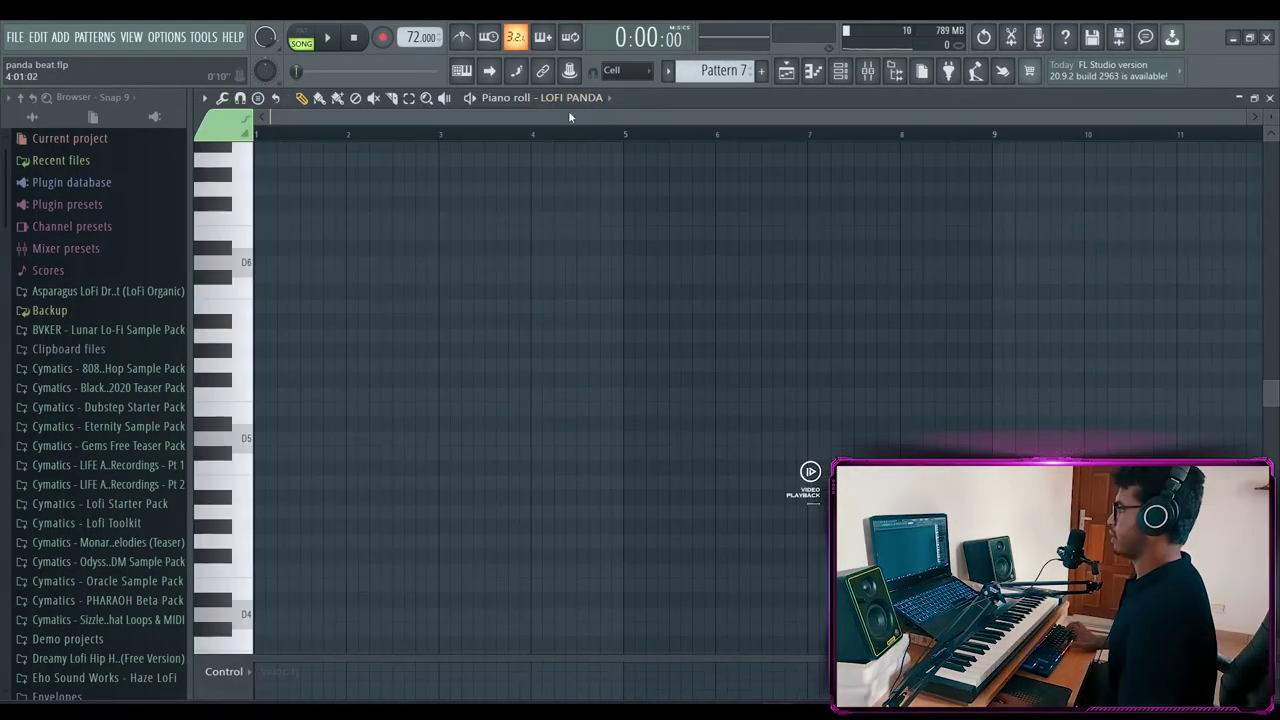
click(568, 100)
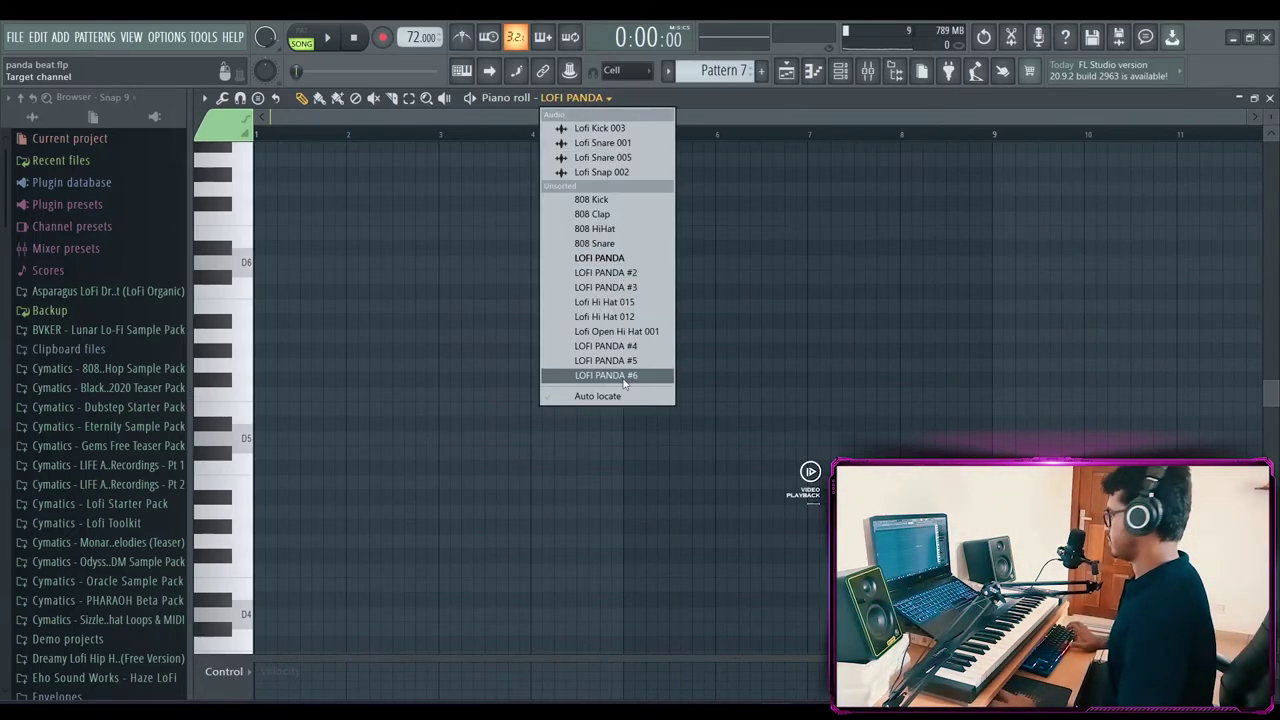
click(622, 376)
key(ctrl+v)
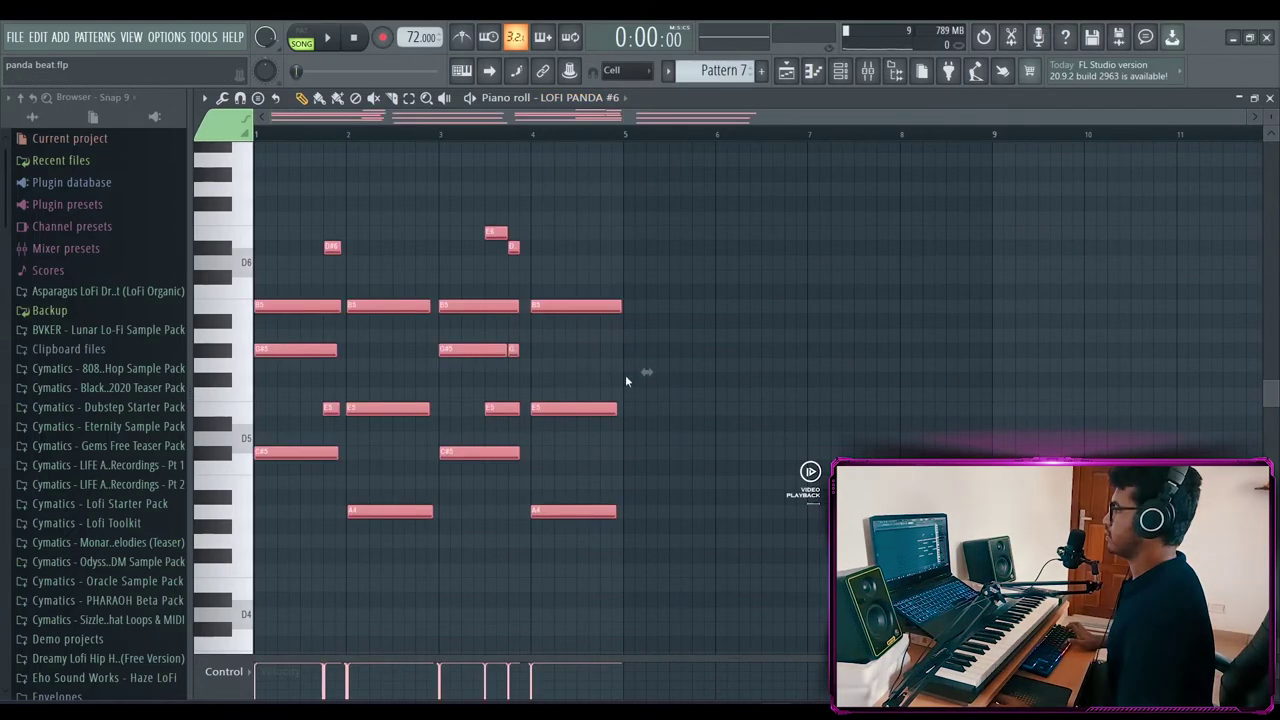
Route the newest LOFI PANDA channel to Insert 13 and load Cymatics Origin in that insert's first effect slot.
click(840, 72)
double_click(329, 556)
click(1140, 148)
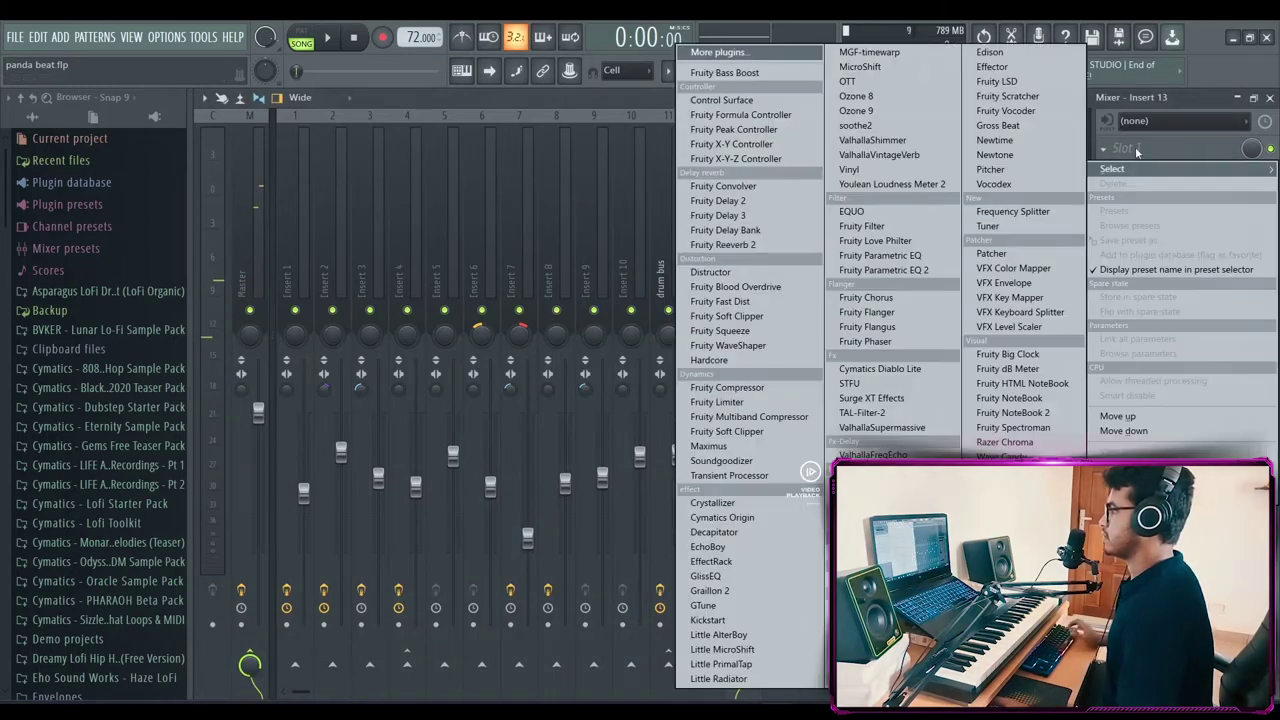
click(722, 517)
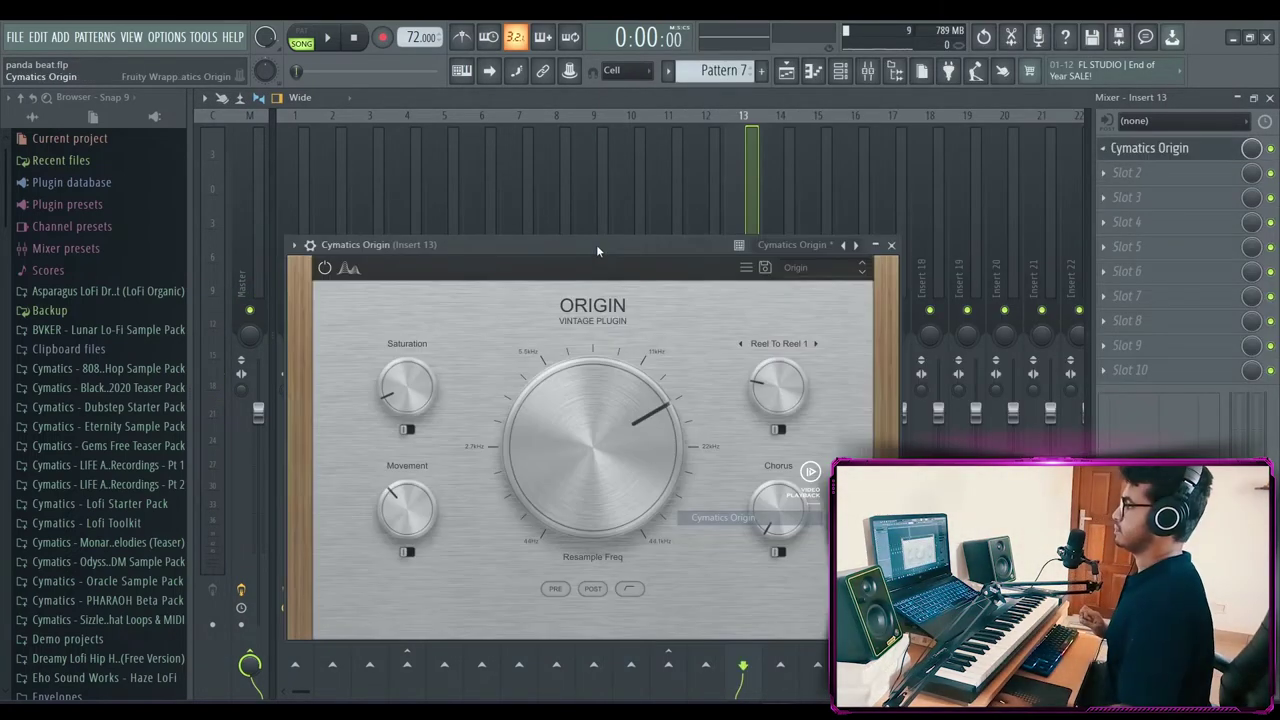
Play the arrangement with Cymatics Origin, and load Fruity Parametric EQ 2 with the Radio preset in Insert 13's second effect slot.
drag(596, 248, 702, 187)
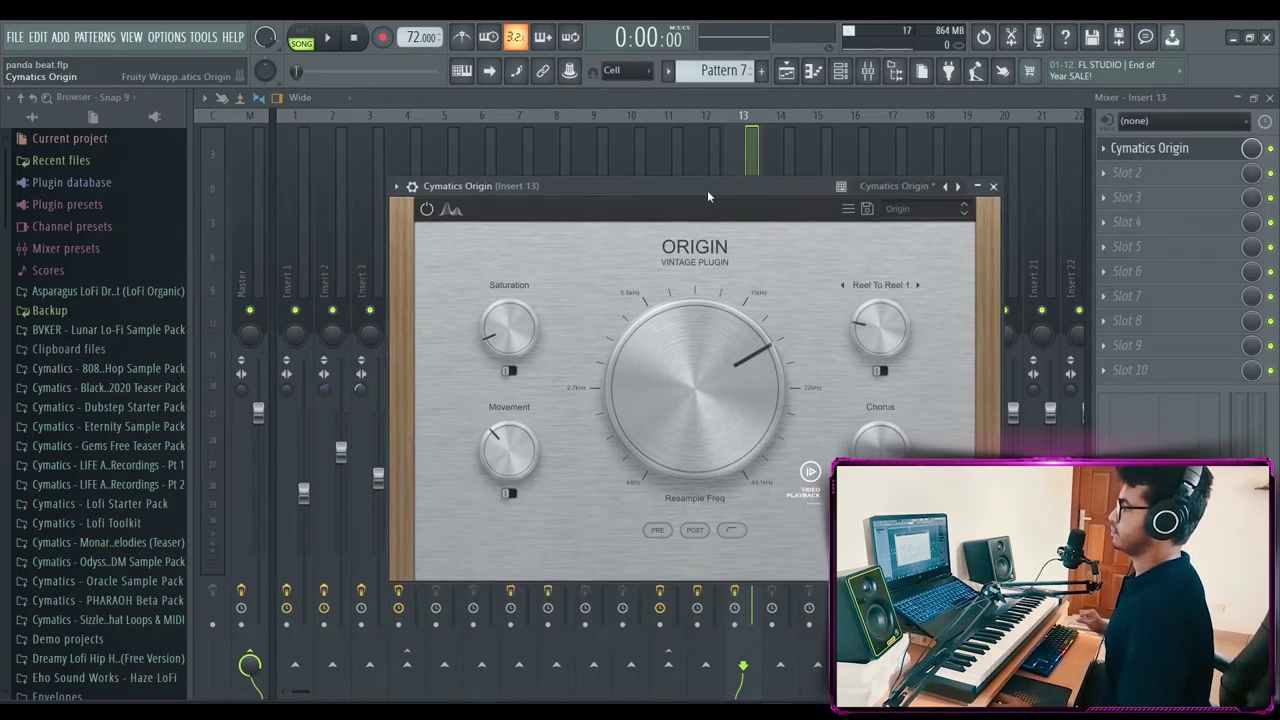
key(space)
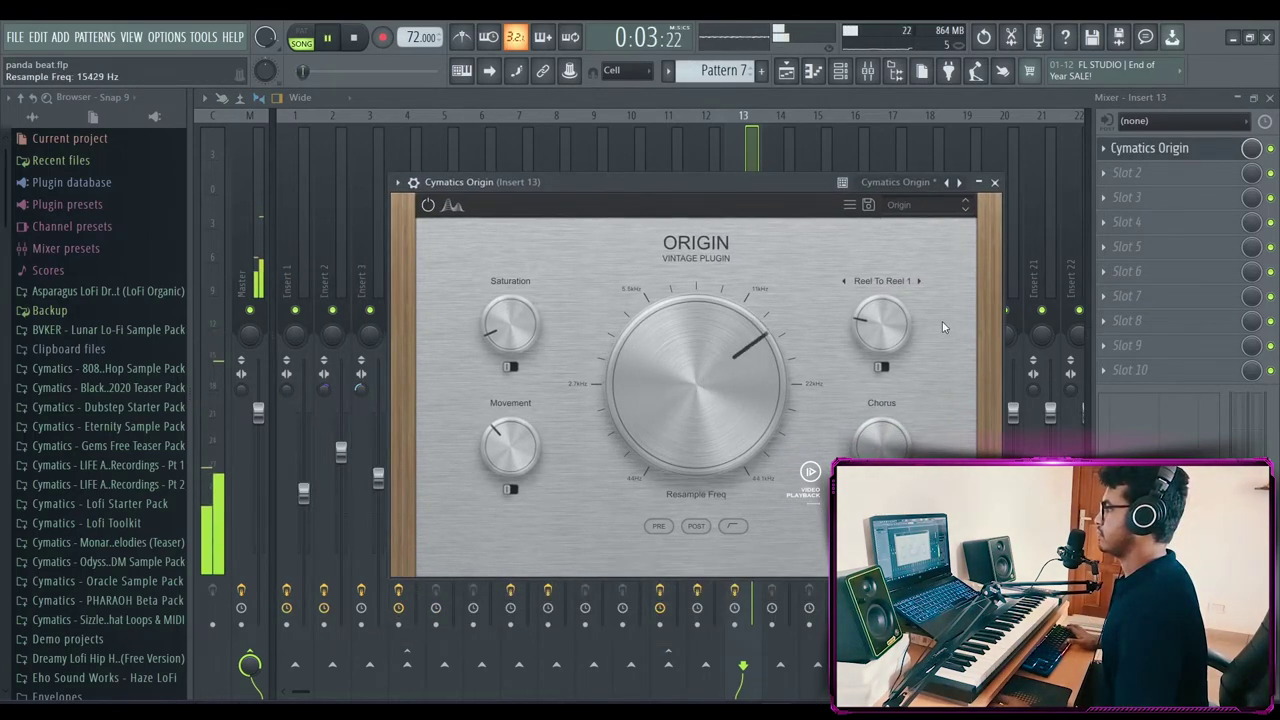
click(1127, 172)
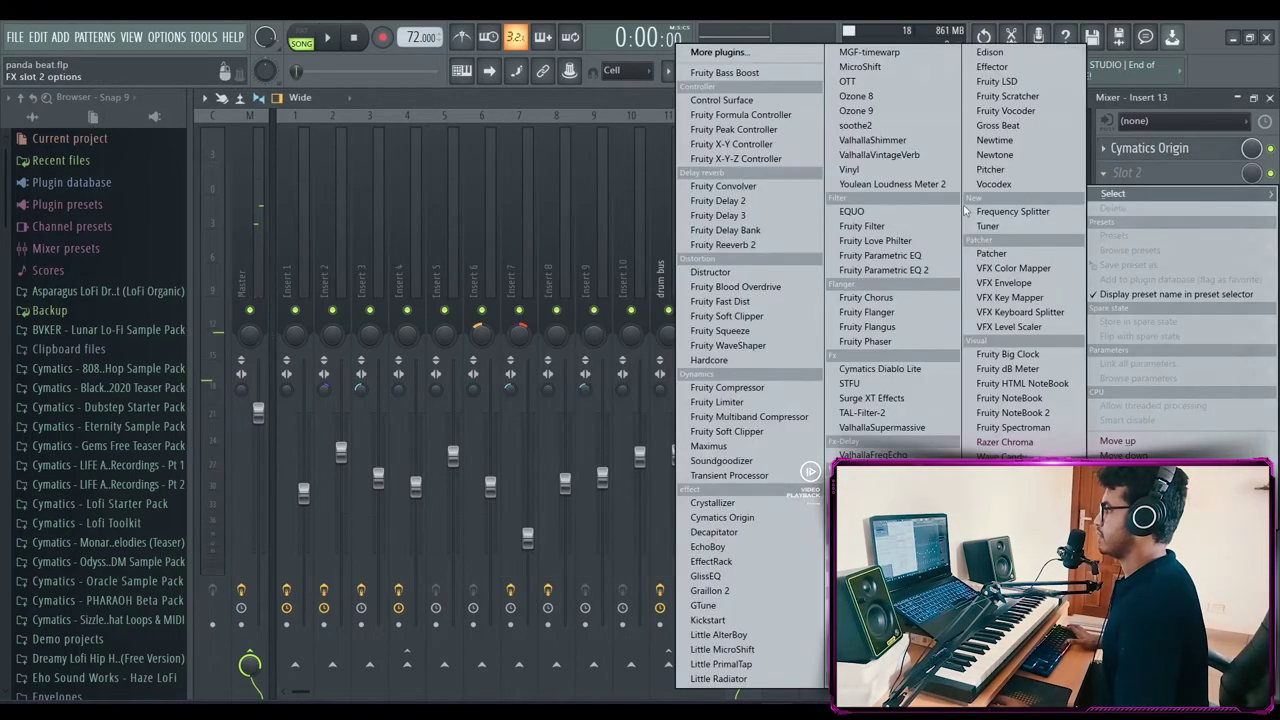
click(884, 270)
click(726, 266)
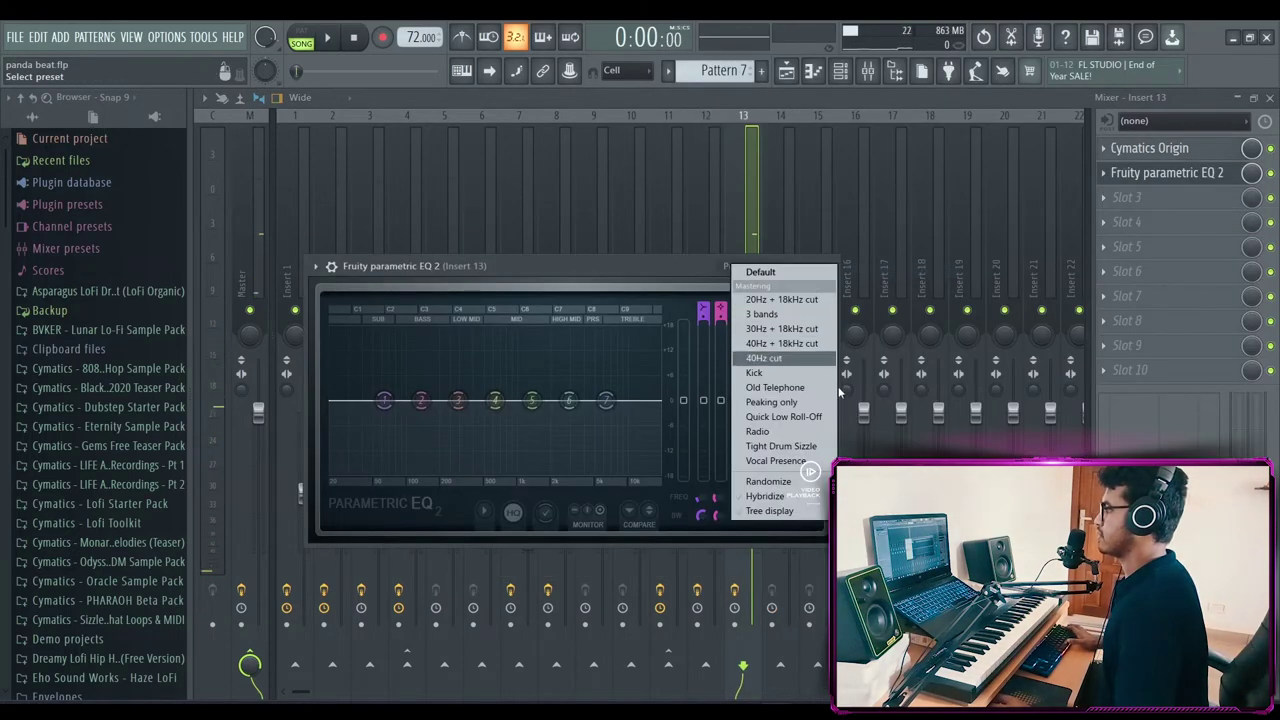
click(780, 431)
key(space)
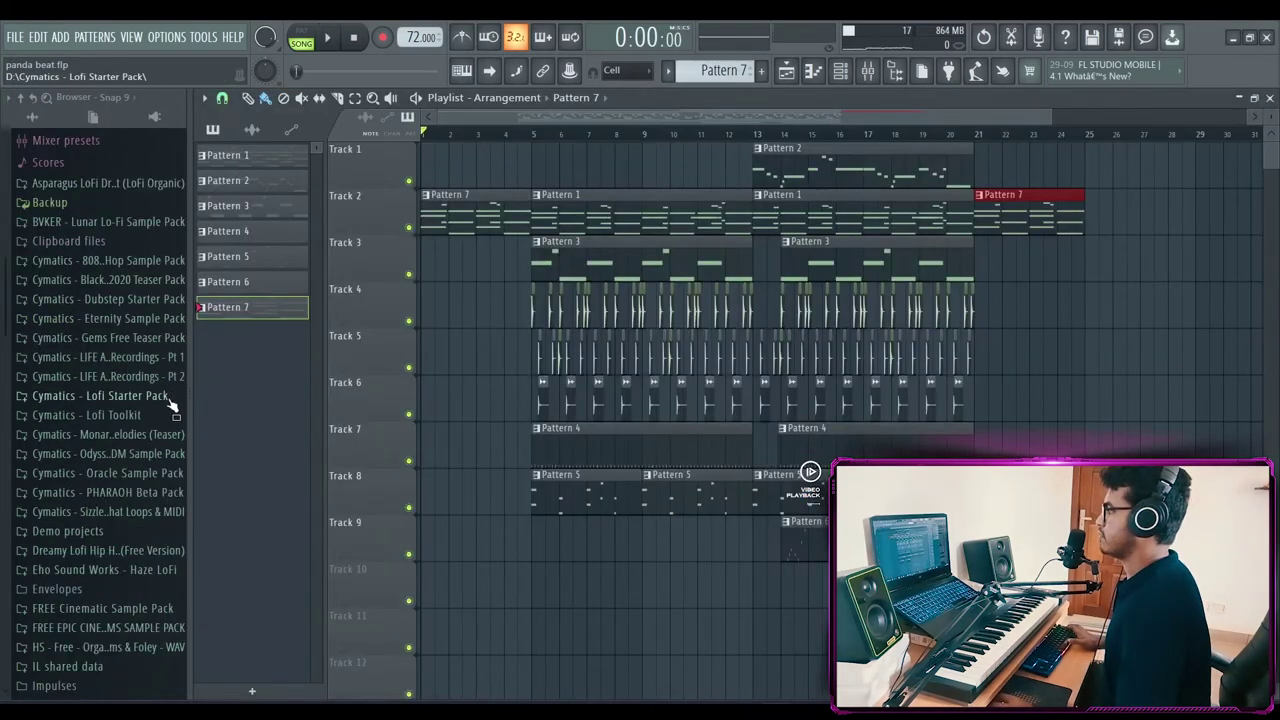
Widen the browser and open the Noise folder of the Cymatics - Lofi Starter Pack.
drag(194, 388, 299, 388)
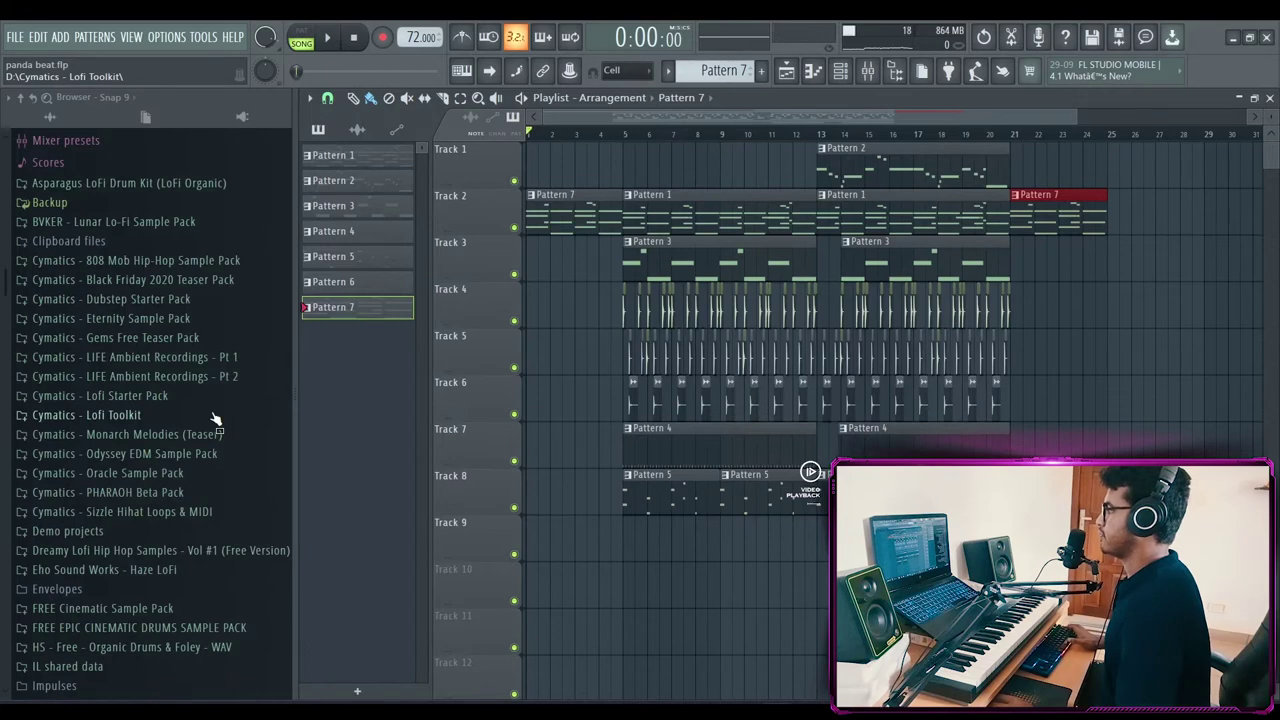
click(179, 397)
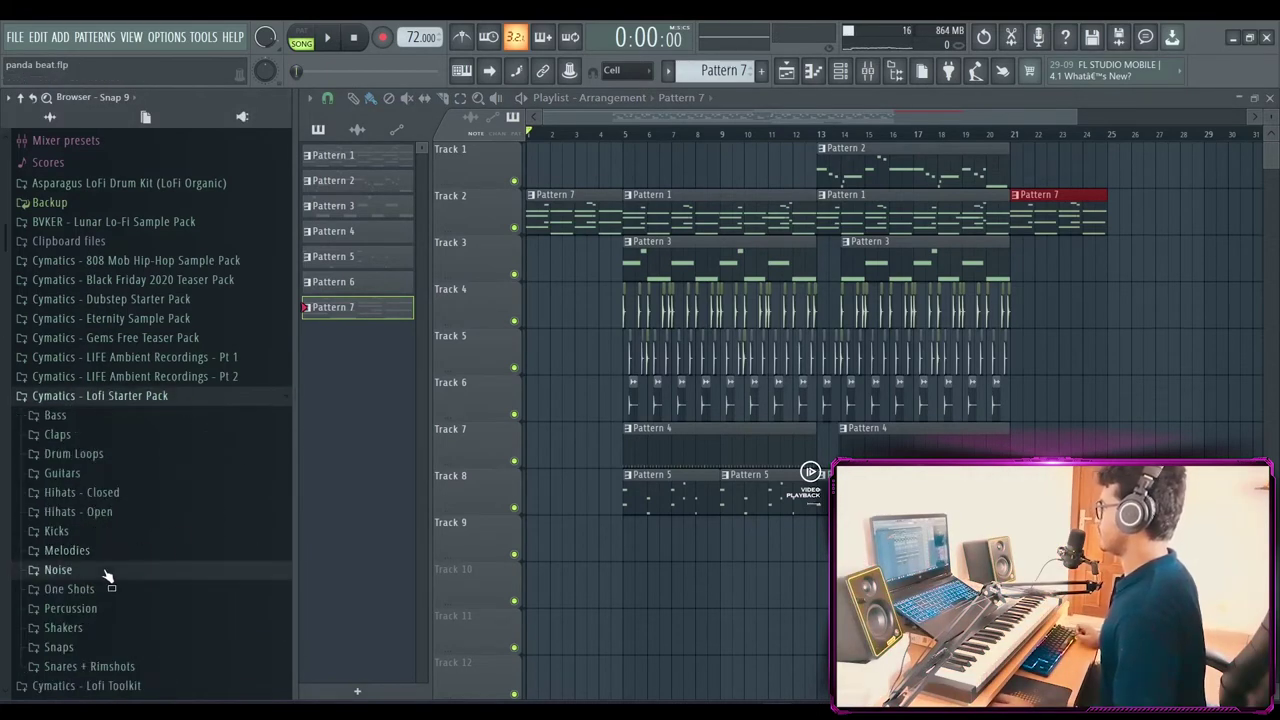
click(58, 569)
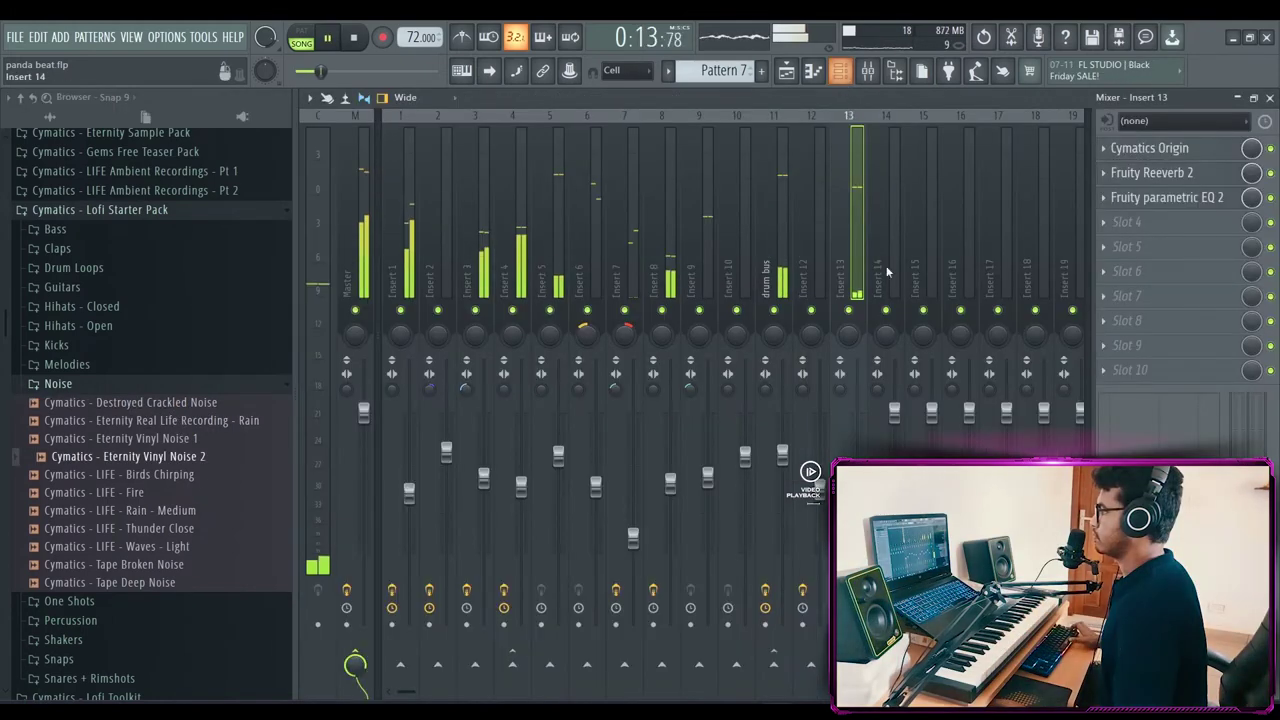
Stop playback, check the vinyl noise channel in the channel rack and return to the playlist.
key(space)
key(F6)
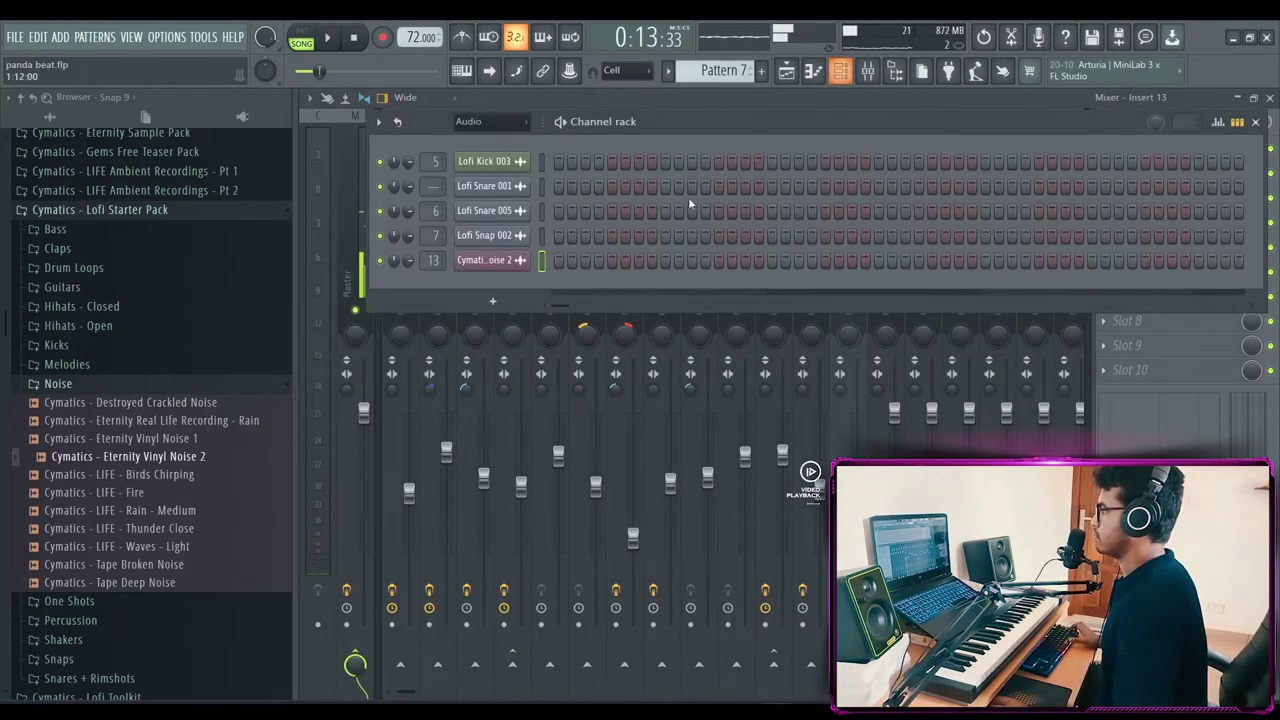
key(F5)
Hide the browser, fit the whole arrangement from Pattern 7 at bar 1 into the playlist view and play it from the start.
drag(297, 297, 3, 297)
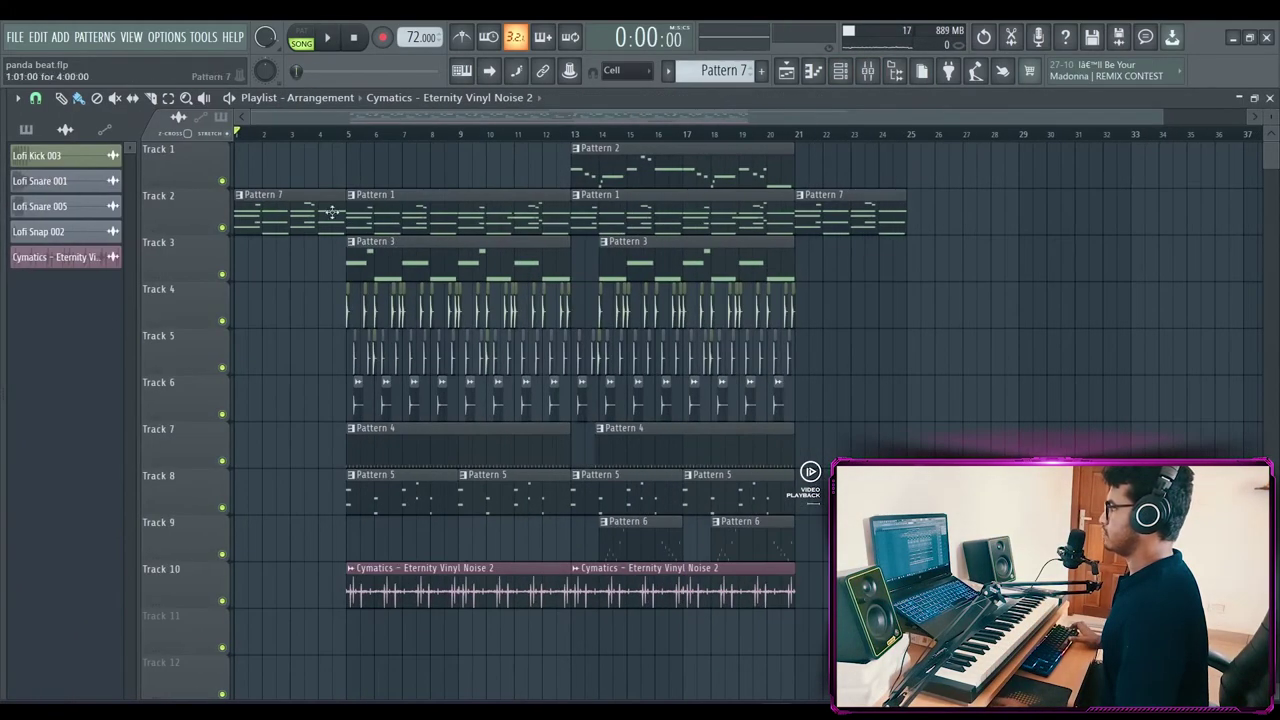
drag(1160, 116, 854, 116)
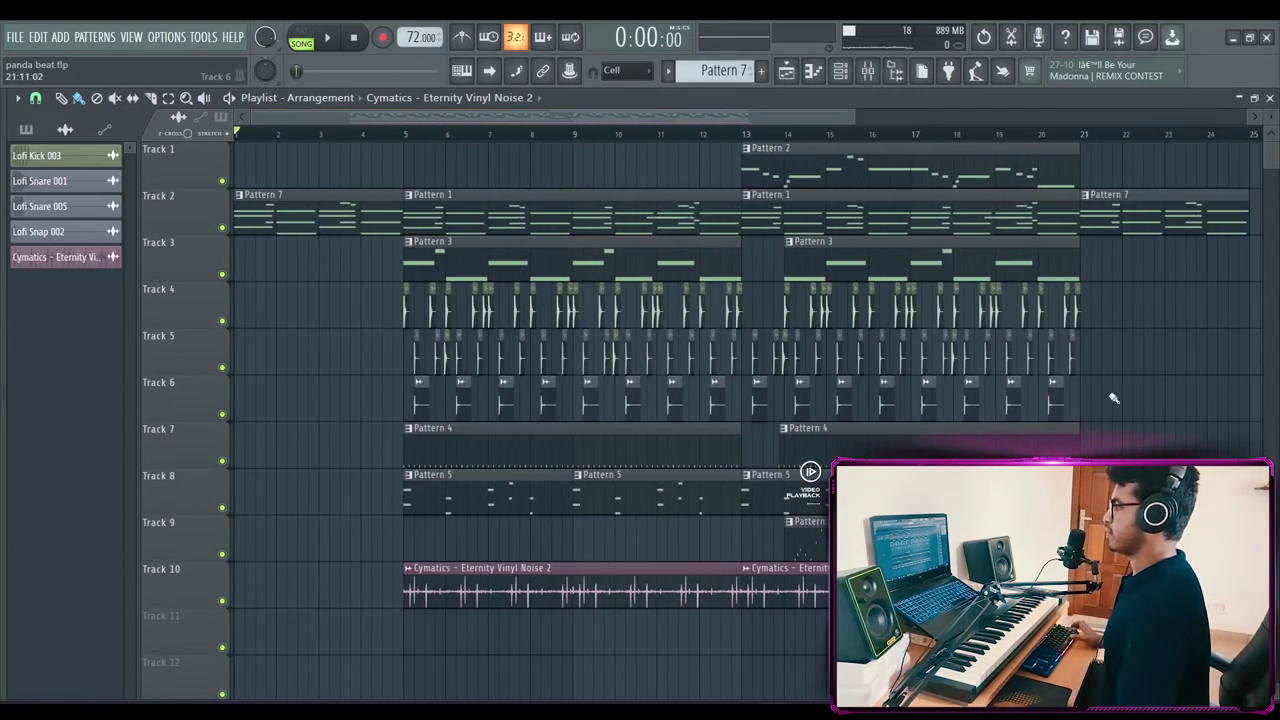
scroll(1240, 400, down, 2)
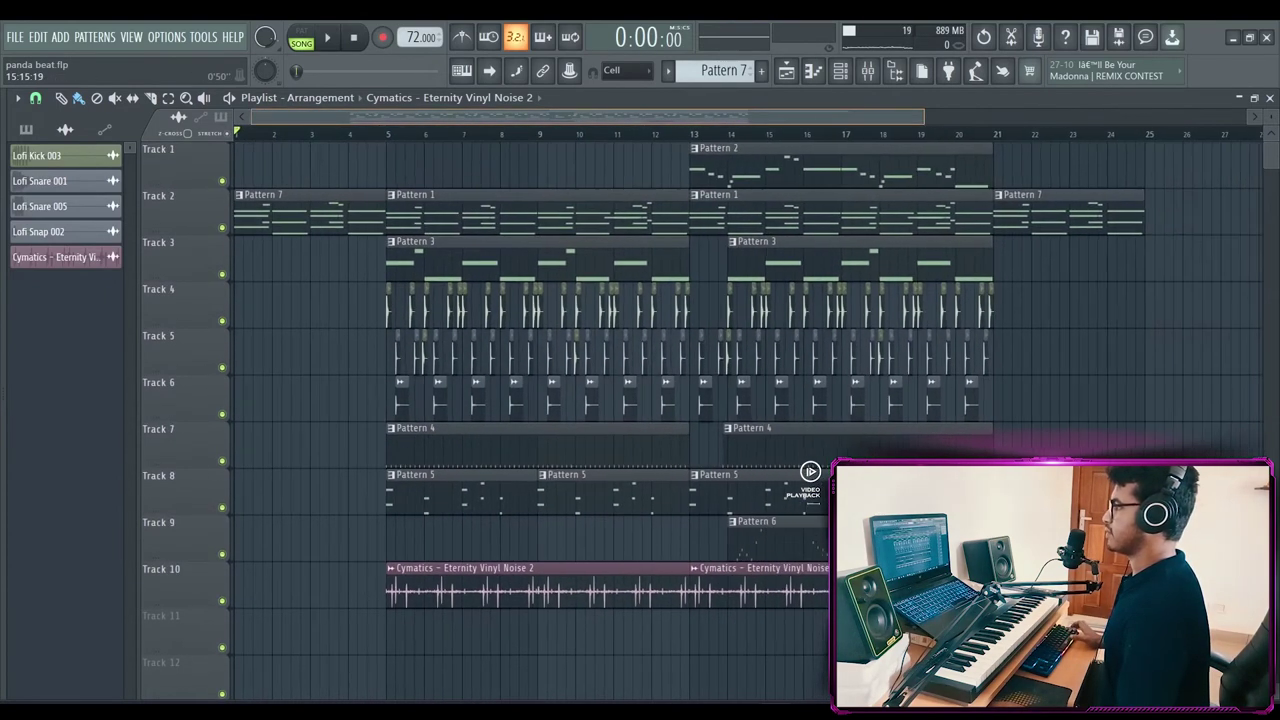
scroll(1149, 302, up, 1)
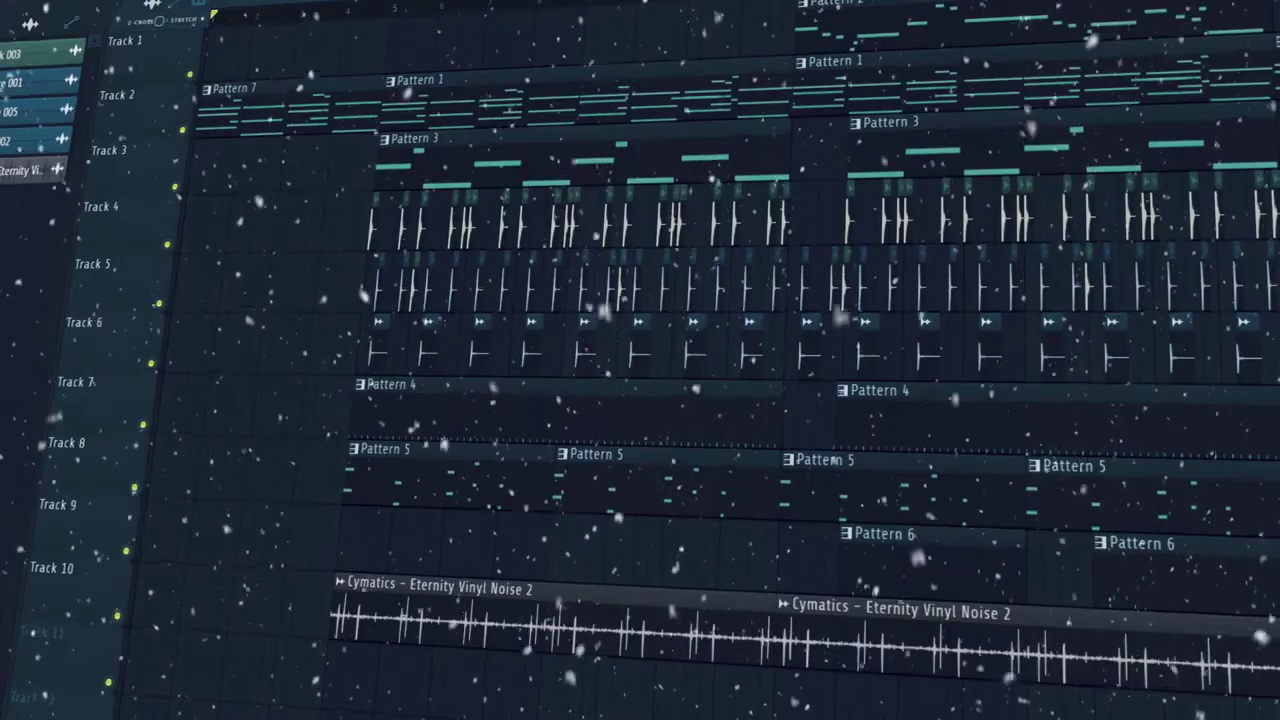
key(space)
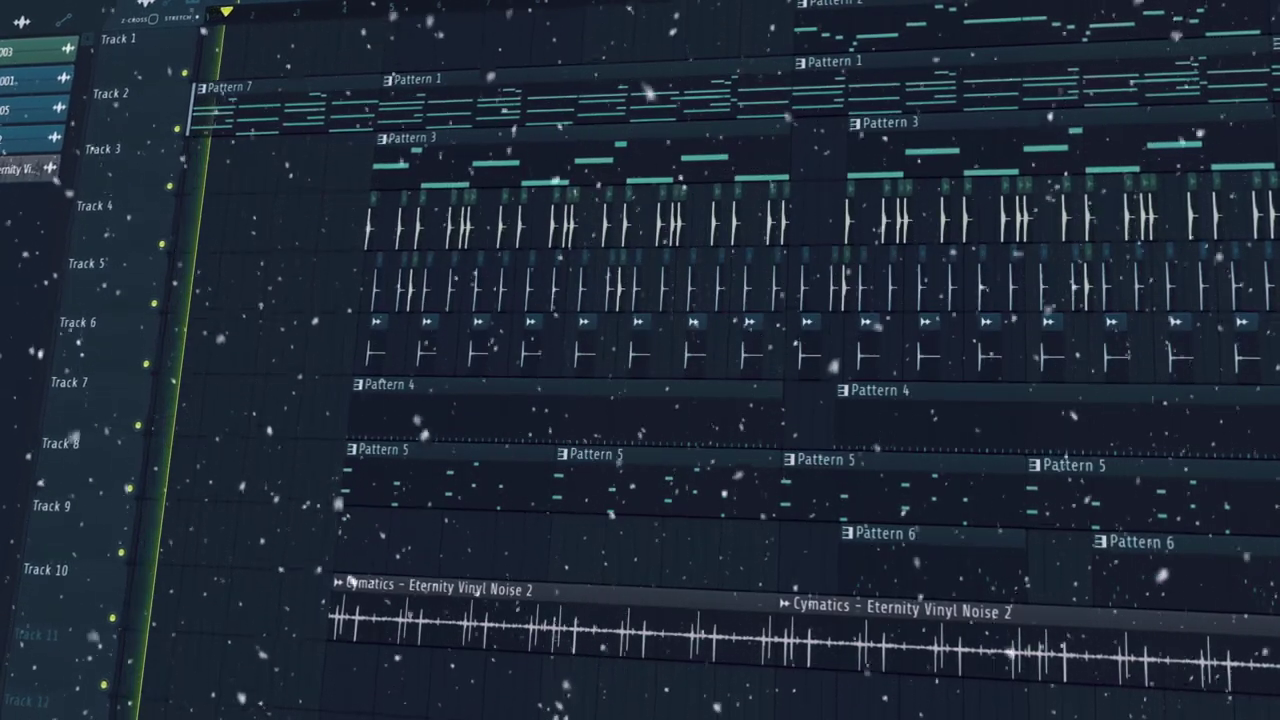